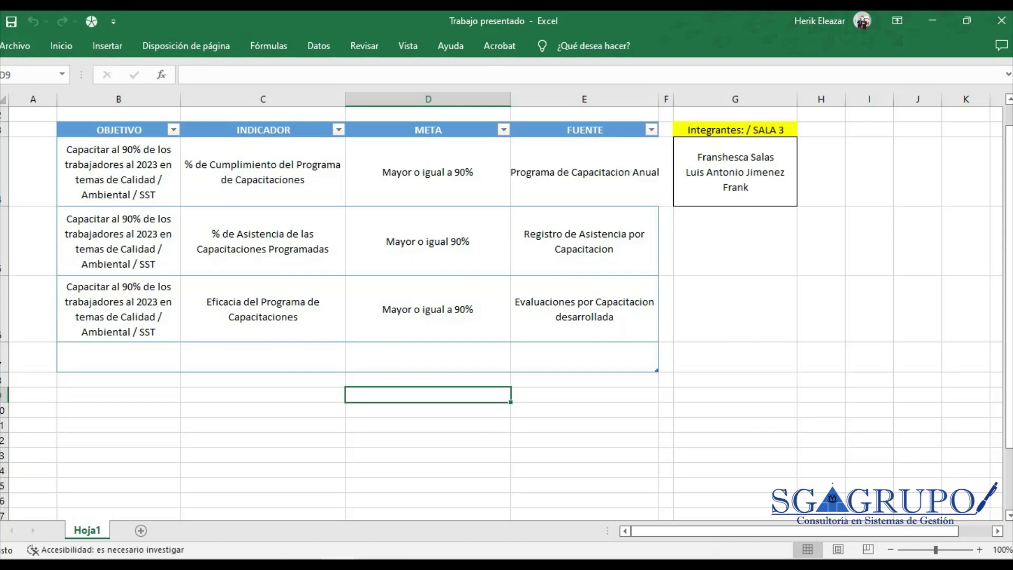
Widen the OBJETIVO column slightly so each objective in the table takes fewer lines.
click(734, 129)
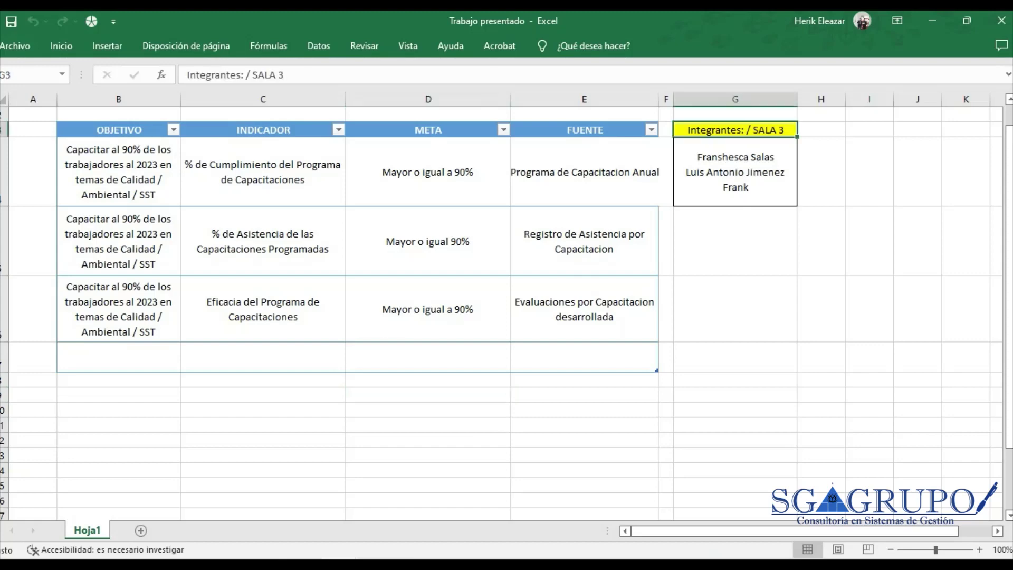
click(735, 171)
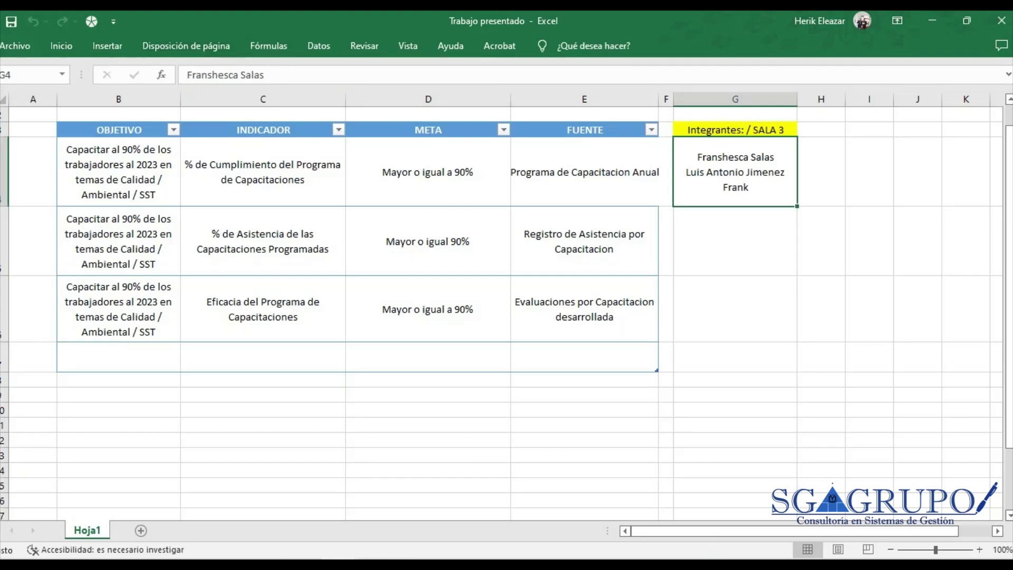
drag(180, 99, 198, 98)
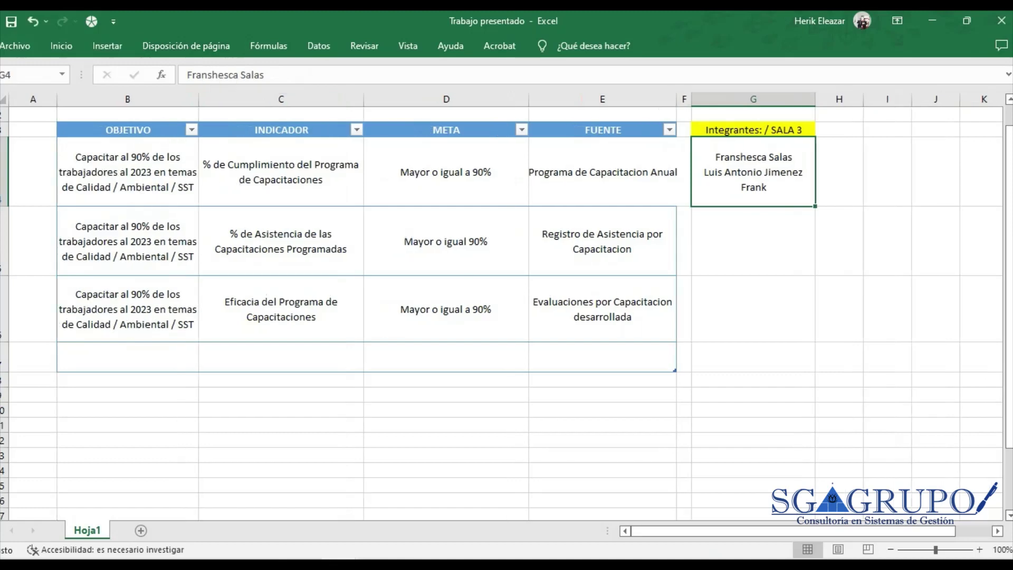
Apply text wrapping to the three filled INDICADOR cells and the three filled FUENTE cells of the table.
drag(128, 171, 128, 309)
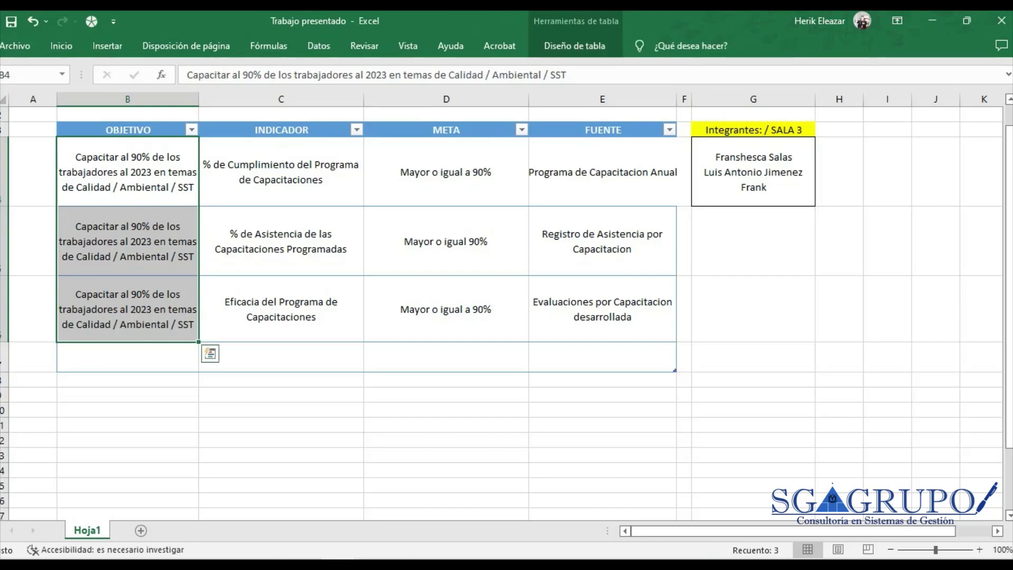
drag(281, 172, 281, 308)
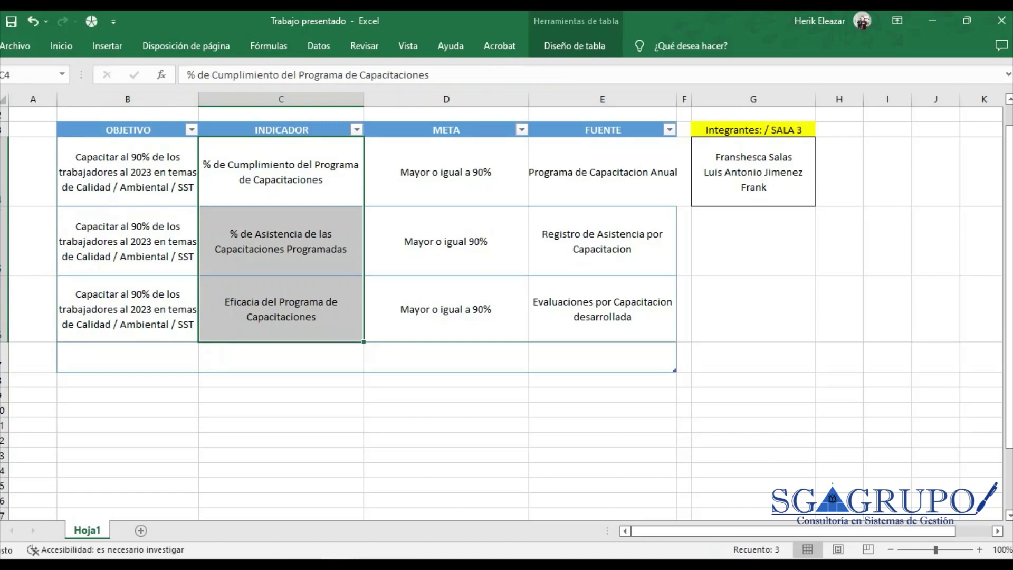
ctrl+drag(602, 172, 601, 308)
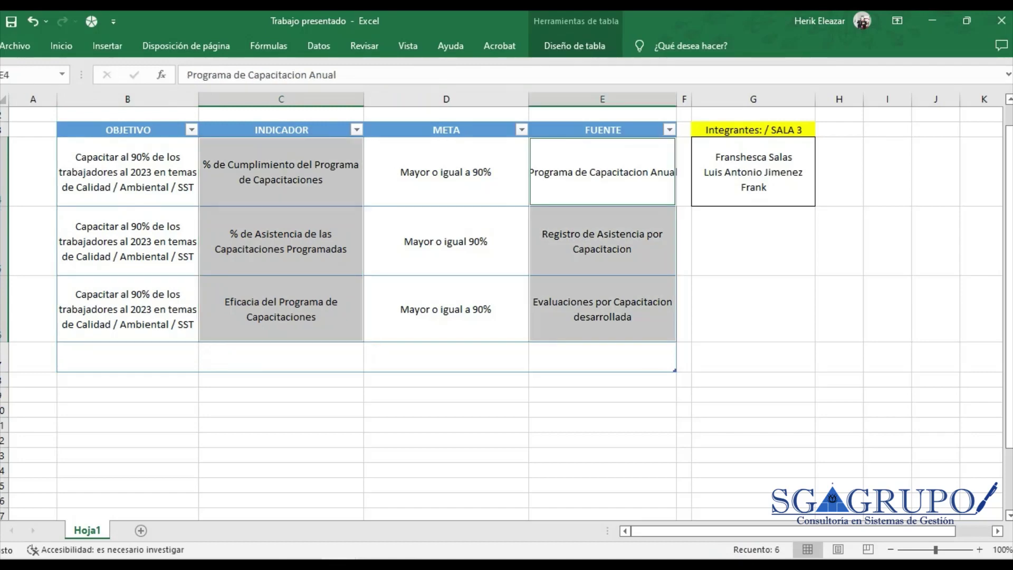
click(61, 46)
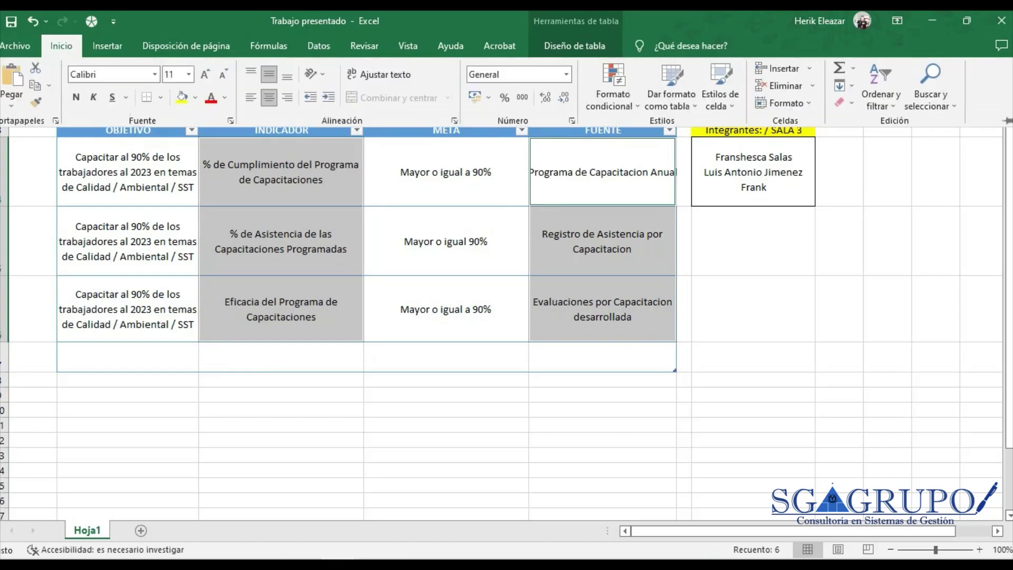
click(380, 75)
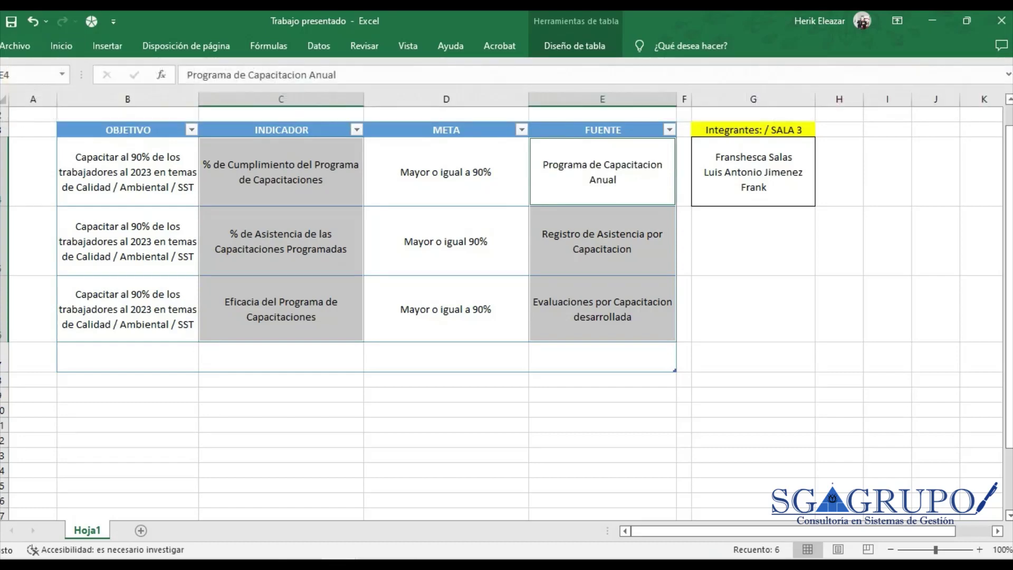
Review the META values and compare the first row's indicator with its target, source and objective.
drag(446, 172, 446, 310)
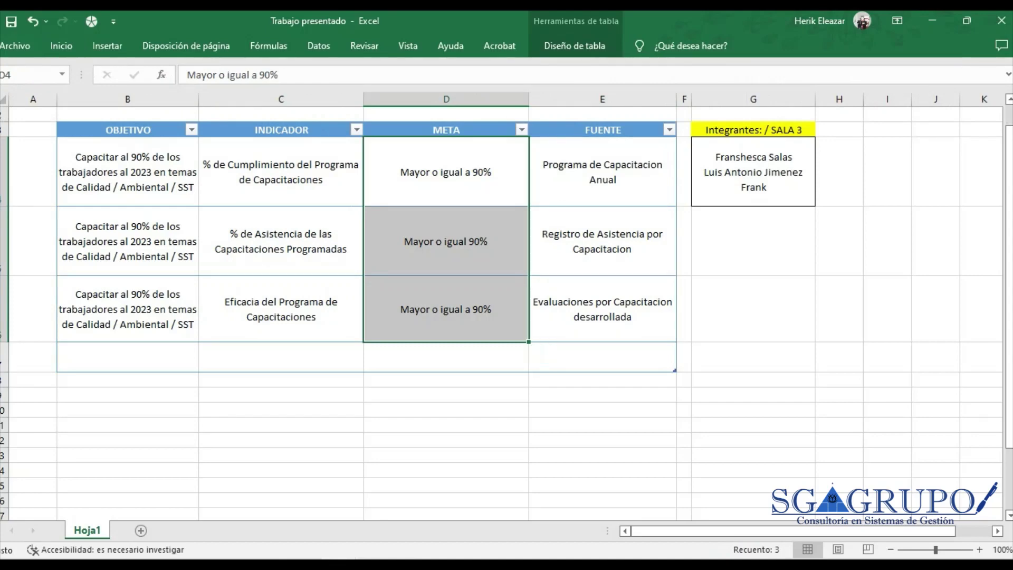
click(280, 171)
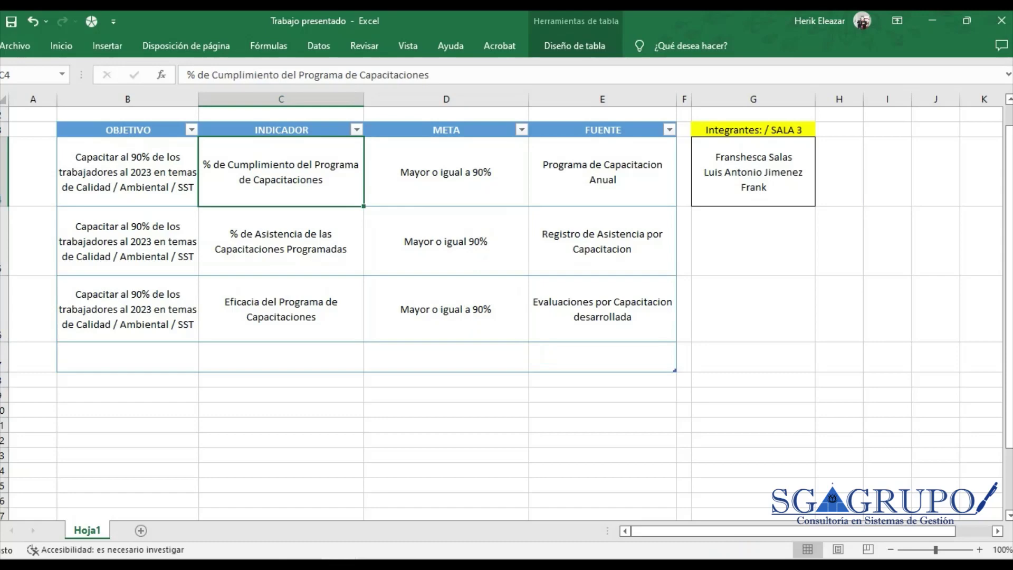
click(445, 171)
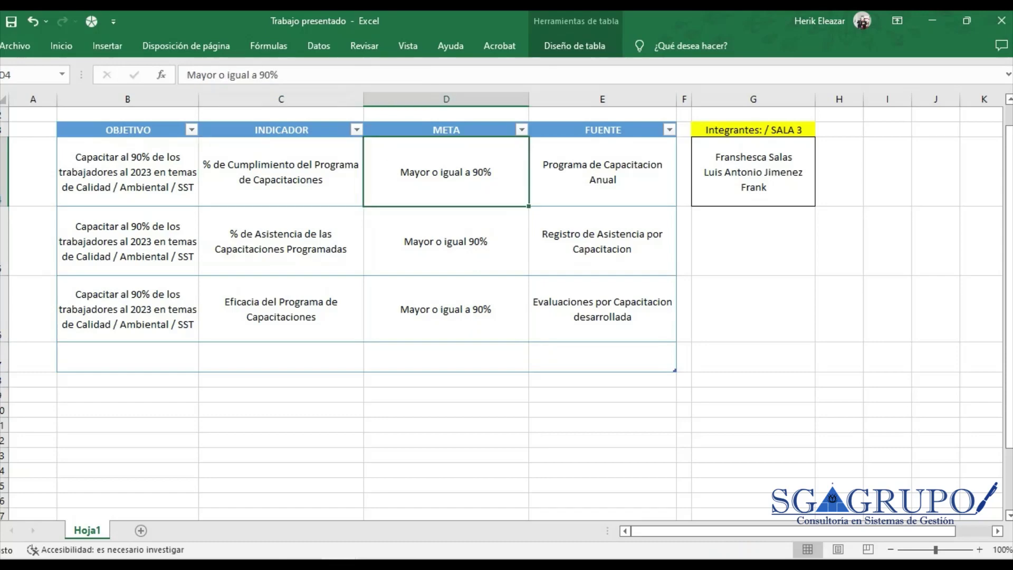
drag(281, 172, 446, 171)
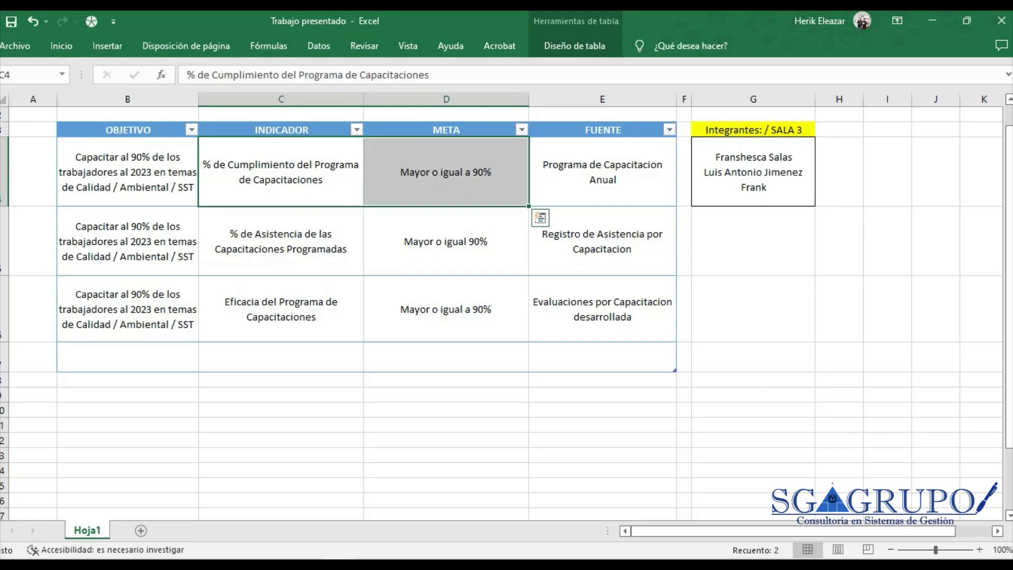
click(602, 172)
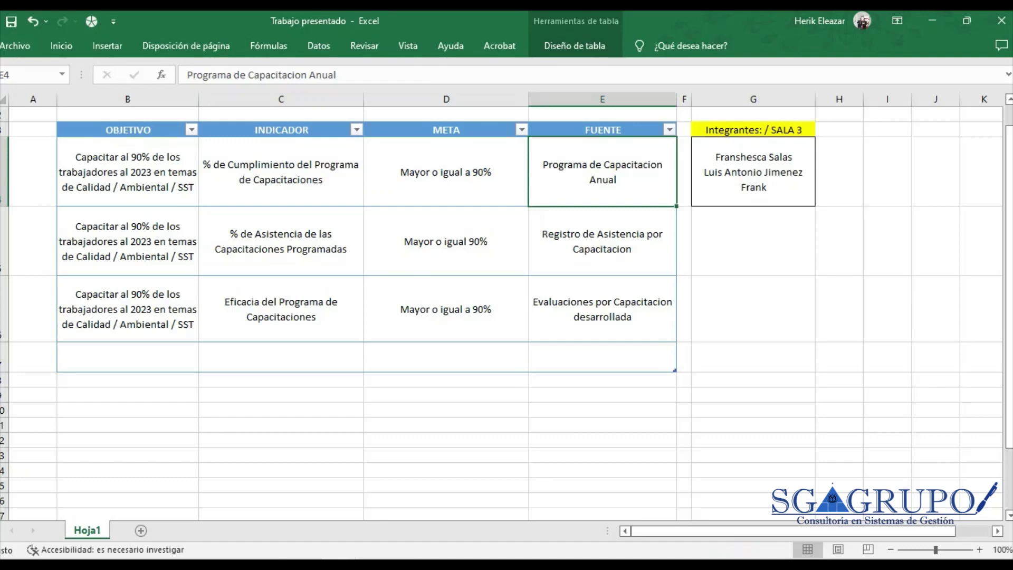
click(280, 171)
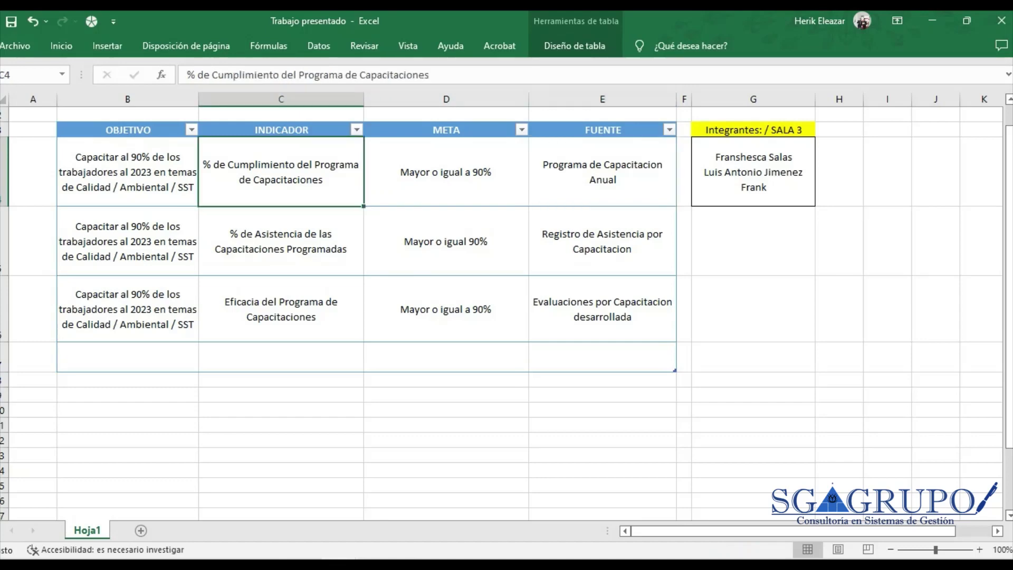
click(601, 171)
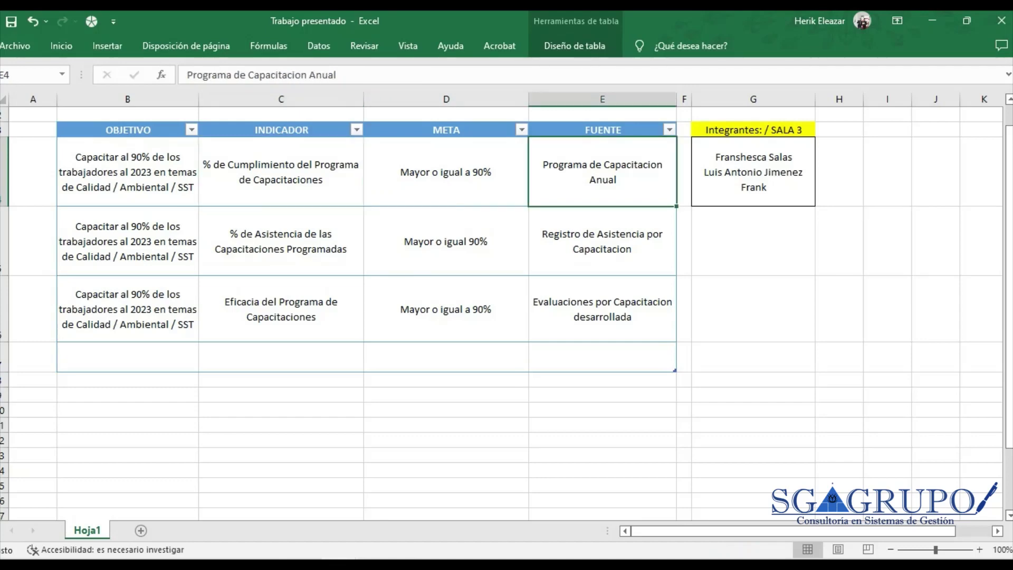
click(280, 171)
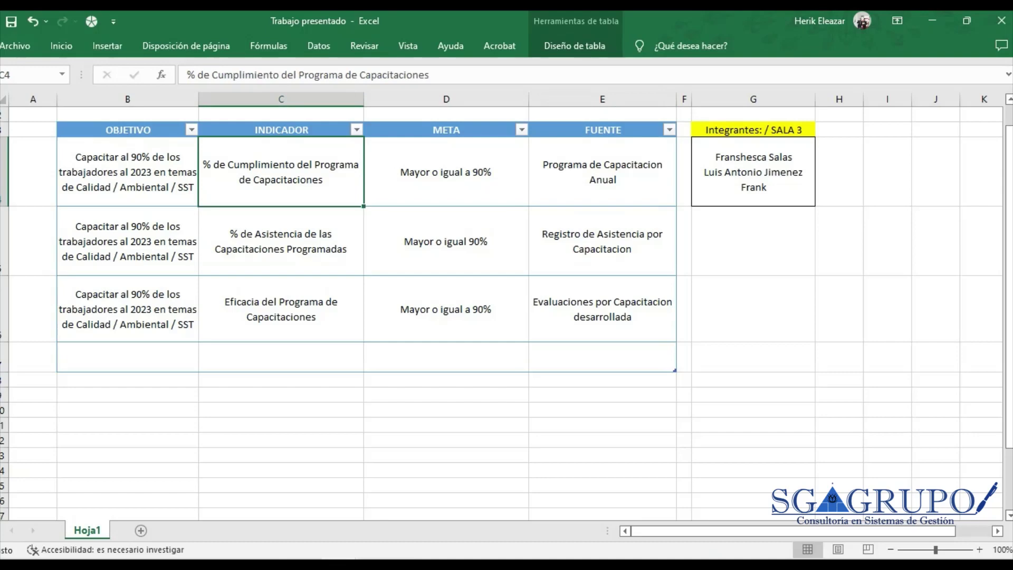
click(127, 171)
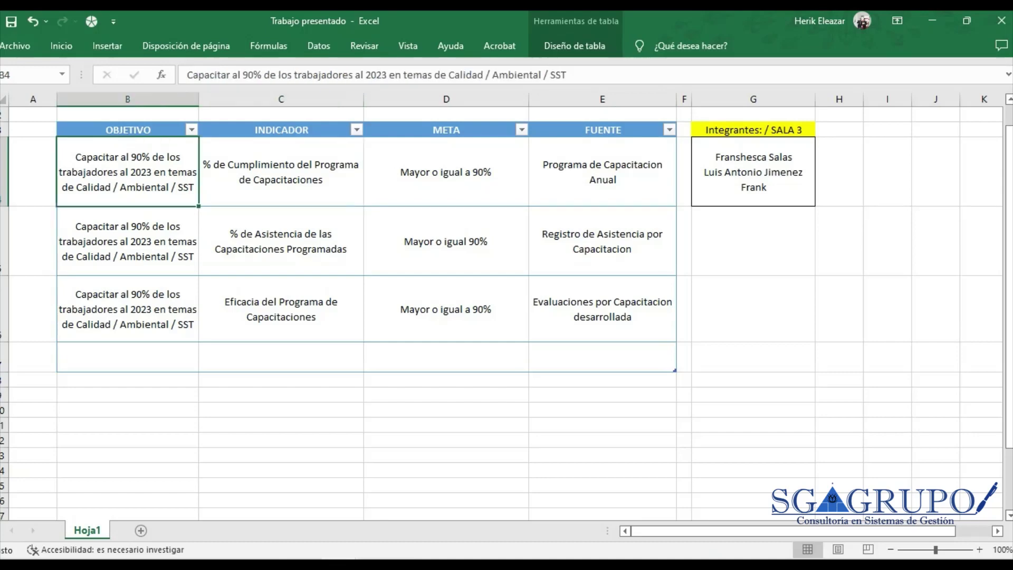
Copy the whole objectives table B3:E7, including its headers, and paste the duplicate starting at B9.
drag(127, 241, 127, 357)
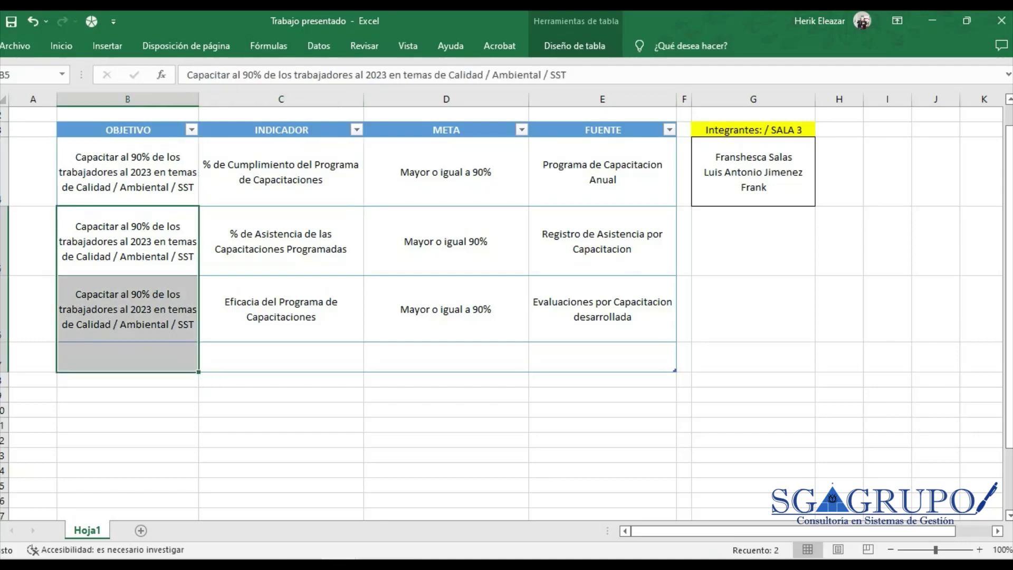
drag(127, 171, 127, 357)
drag(127, 130, 602, 357)
key(ctrl+c)
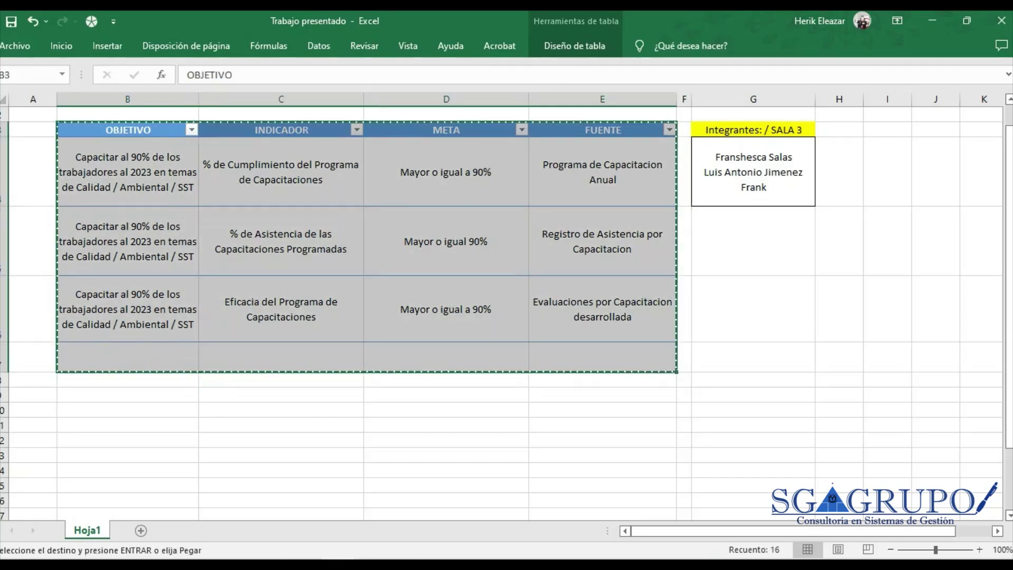
click(127, 394)
key(Return)
Clear the repeated objectives from B11:B12 in the duplicated table, keeping only the one in B10.
click(280, 263)
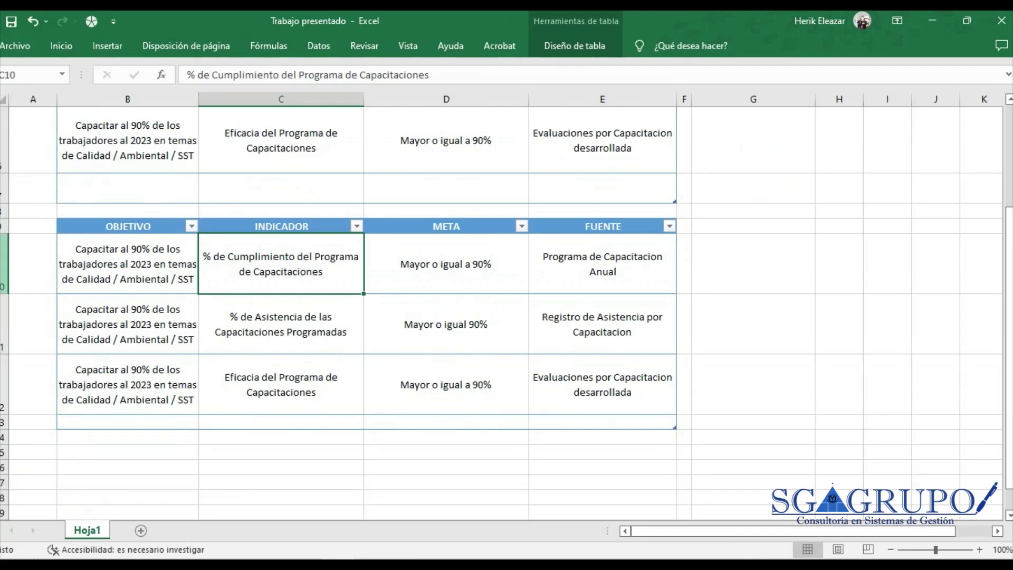
click(127, 264)
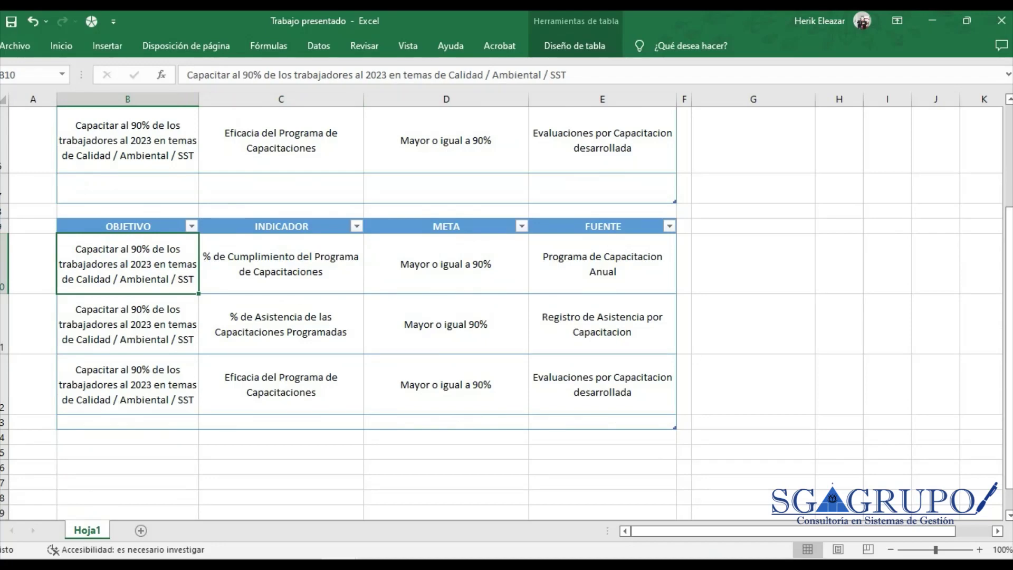
drag(127, 324, 128, 384)
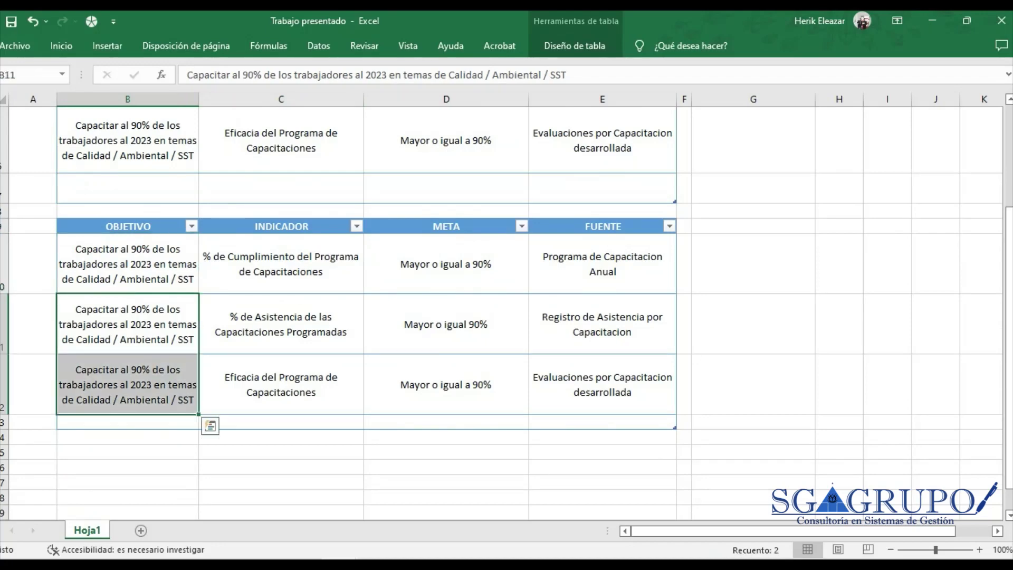
key(Delete)
key(Up)
key(shift+Down)
key(shift+Down)
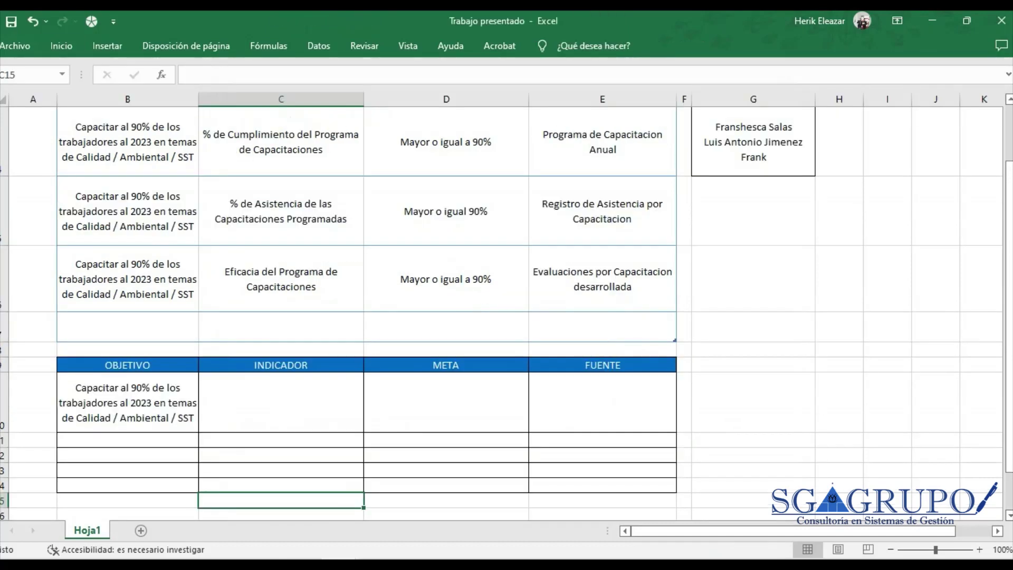
Make the second table's header row slightly taller, and merge and center B10:B12 around the single objective.
drag(5, 371, 5, 376)
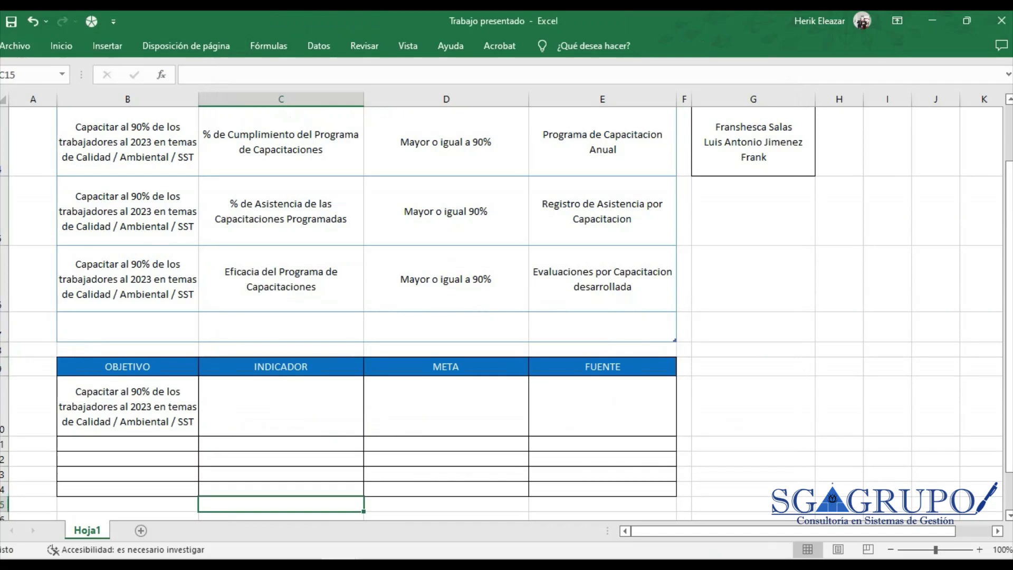
click(127, 402)
key(shift+Down)
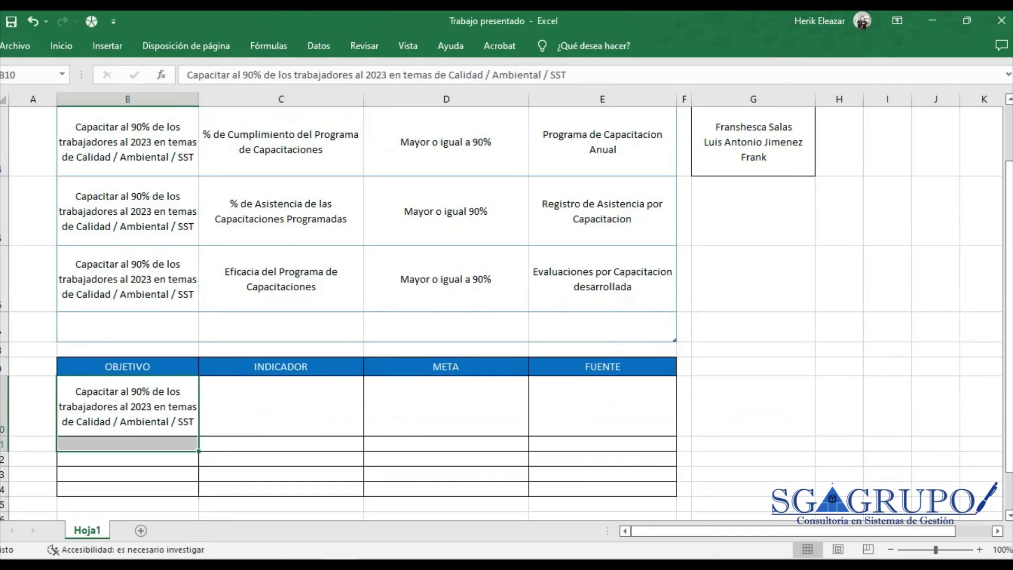
drag(1008, 250, 1007, 232)
drag(127, 421, 128, 473)
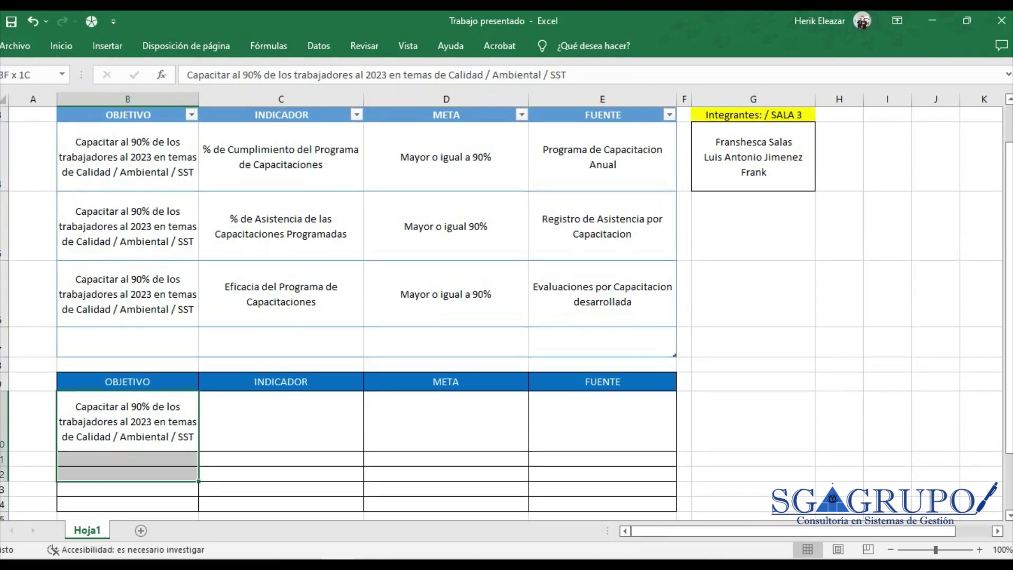
click(61, 46)
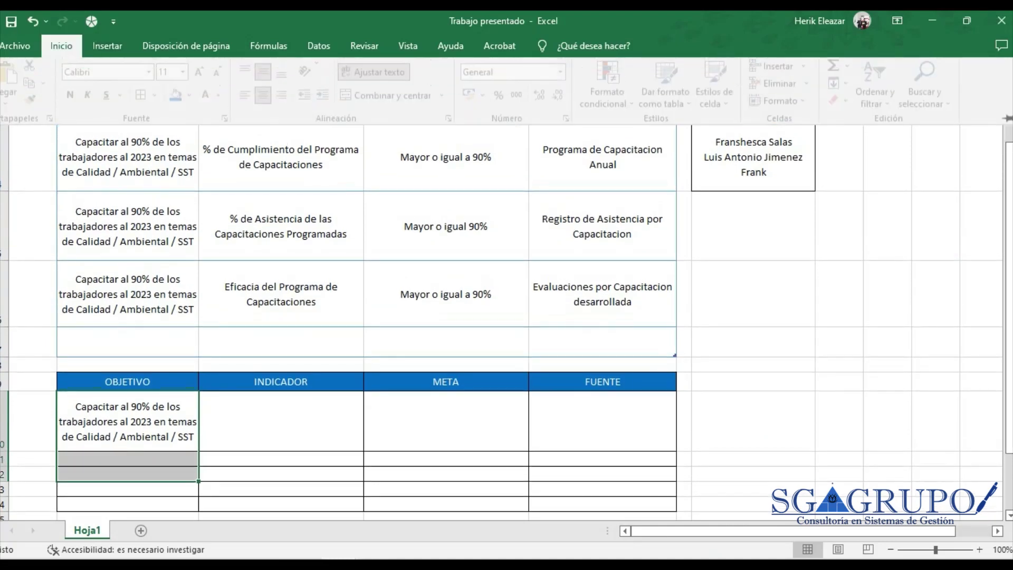
click(390, 98)
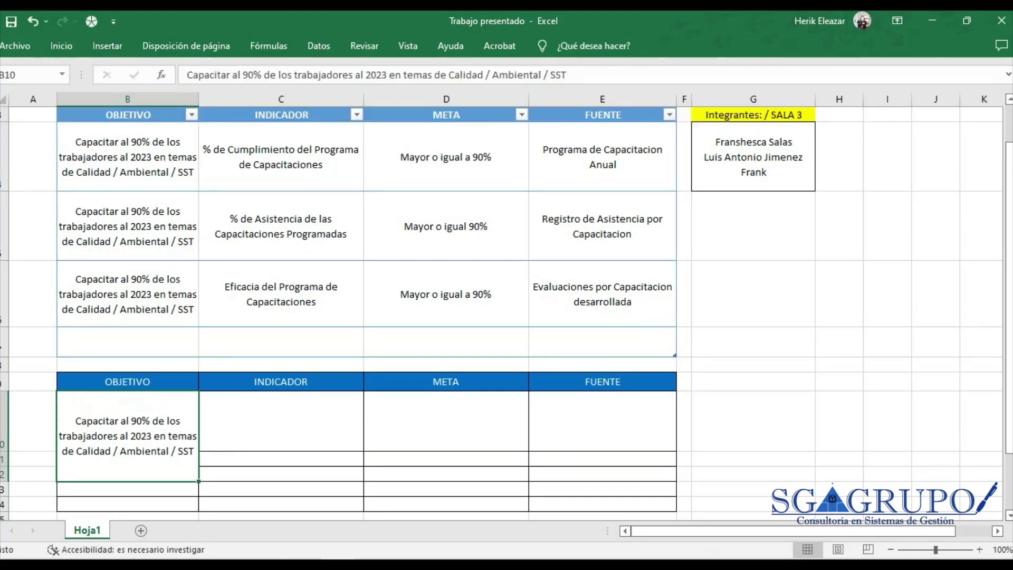
Enter "% Cumplimiento del programa de capacitaciones" as the first indicator in C10 of the second table, using the original indicator in C4 as reference.
click(280, 420)
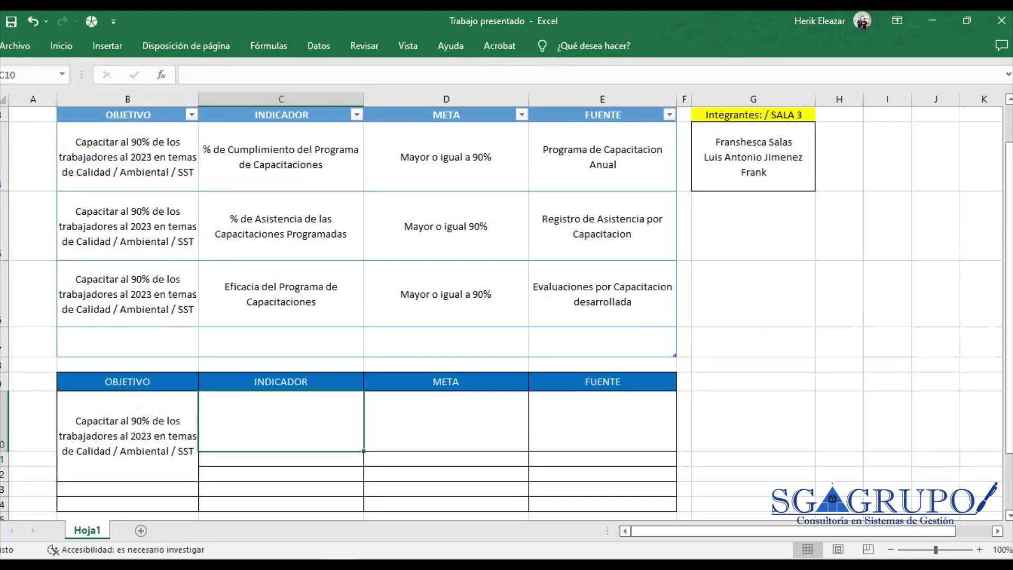
double_click(322, 164)
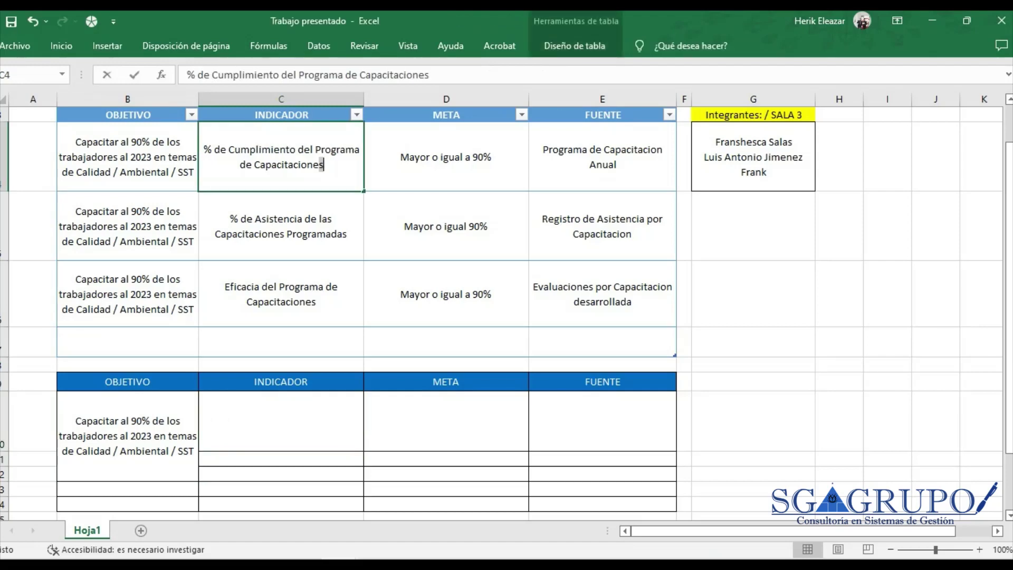
click(446, 157)
click(280, 156)
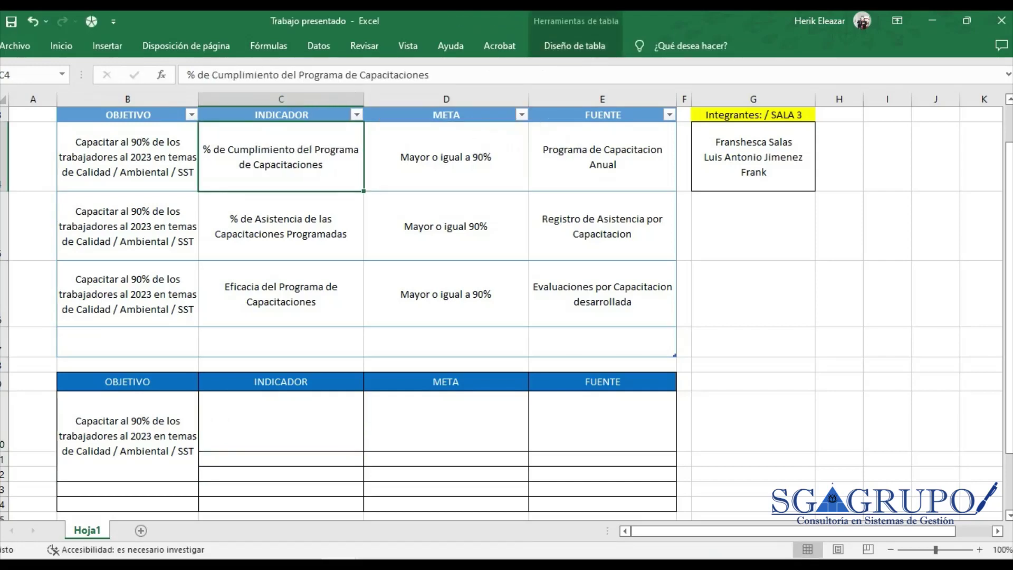
click(280, 420)
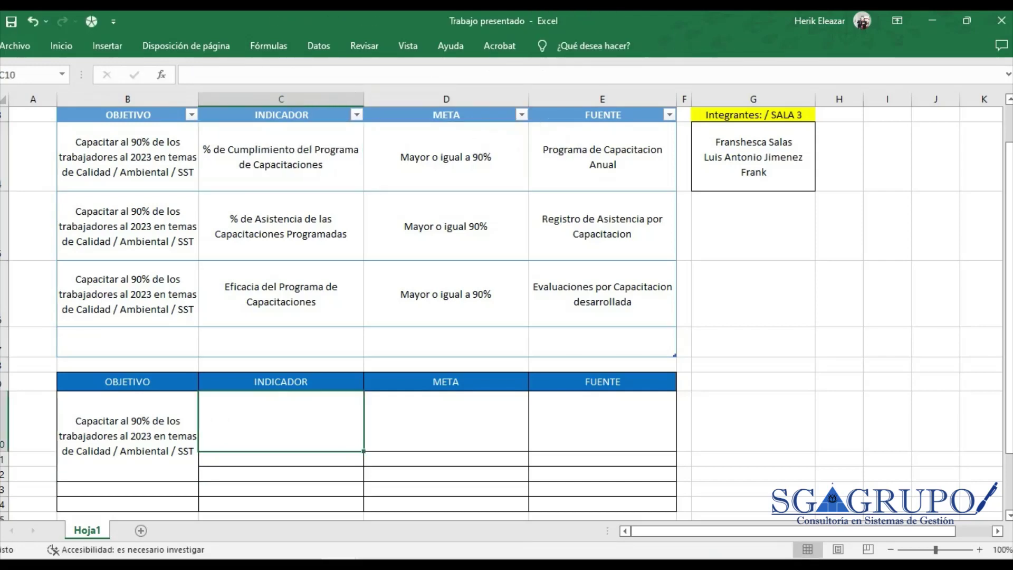
text(% CUMP)
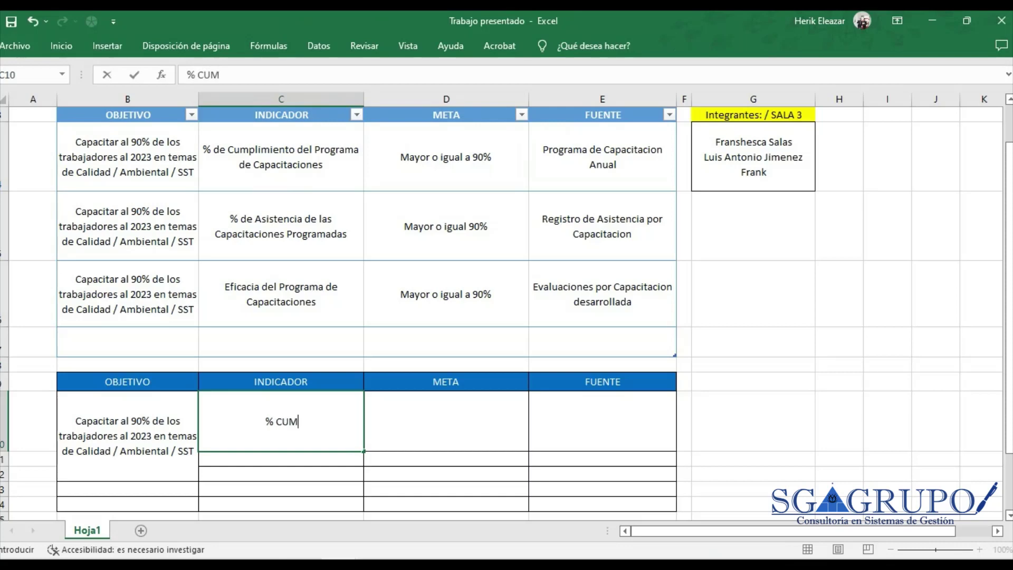
key(BackSpace)
key(BackSpace)
key(BackSpace)
text(umplimiento d)
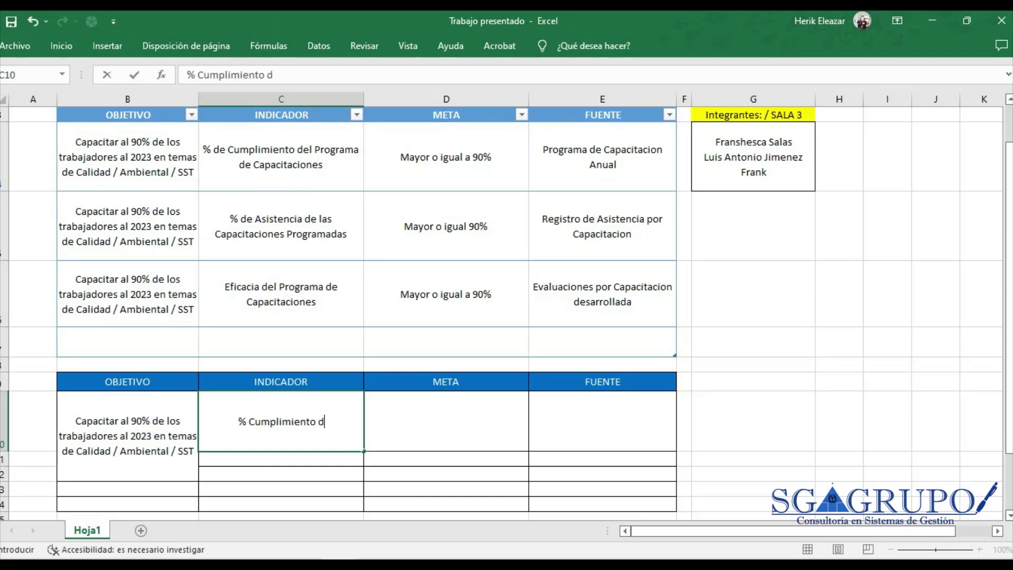
text(e p p)
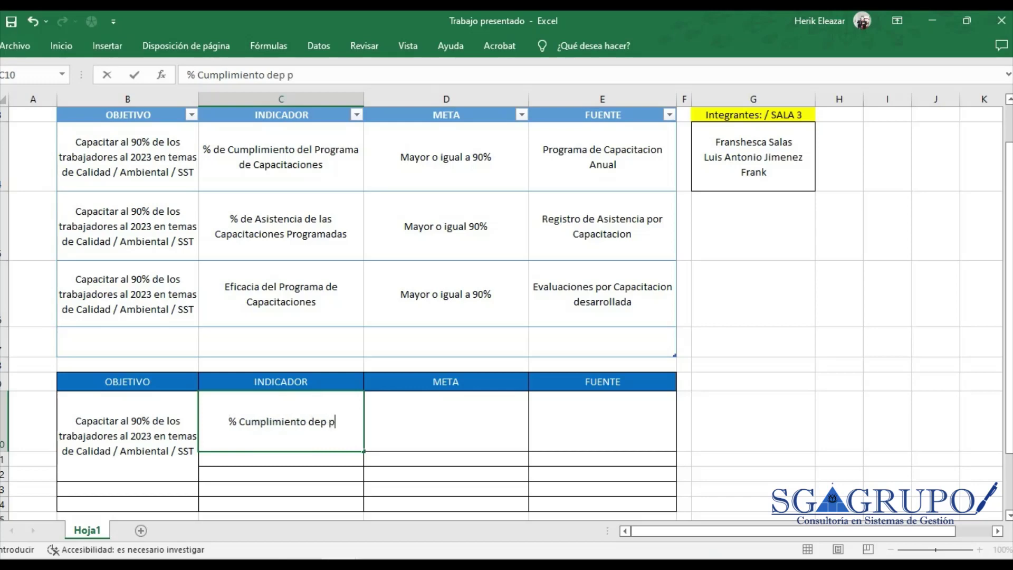
key(BackSpace)
key(BackSpace)
key(BackSpace)
text(l programa de capc)
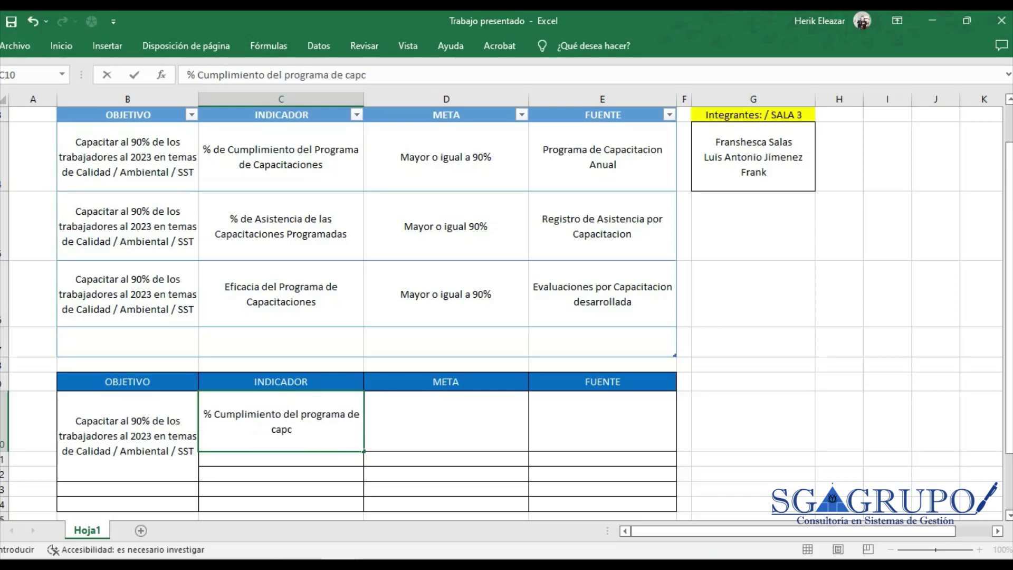
key(BackSpace)
text(acitaciones)
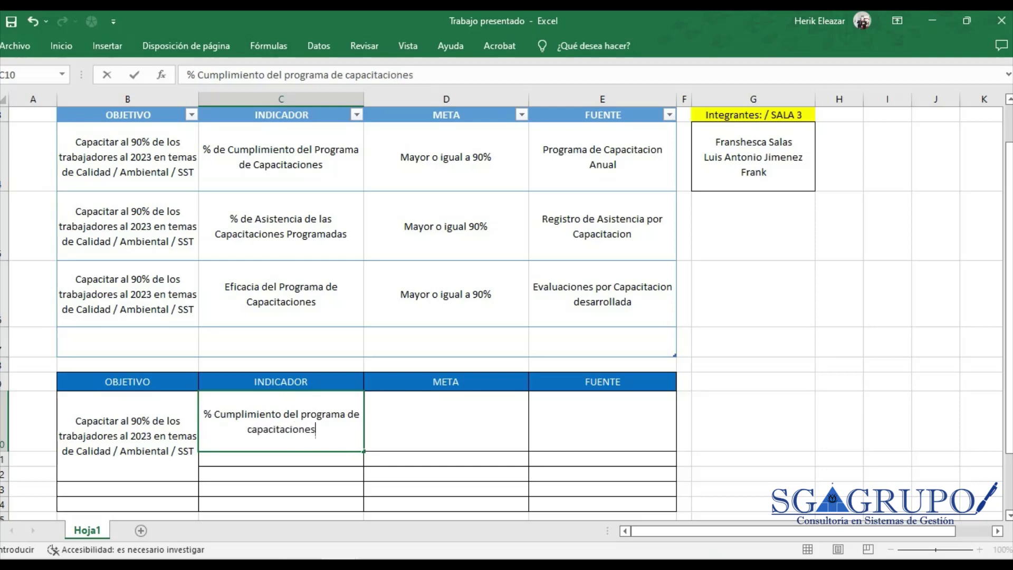
key(ctrl+Return)
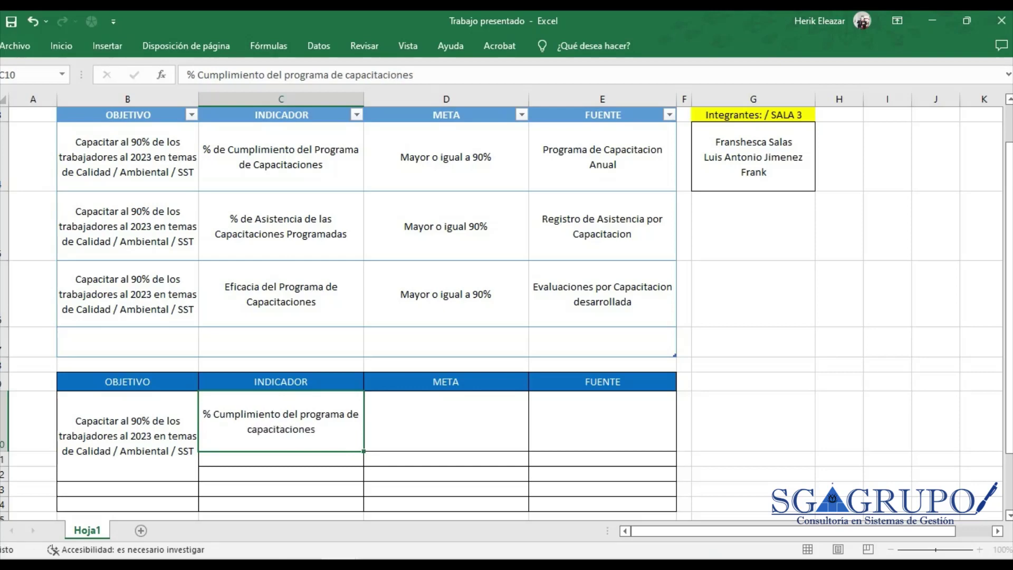
click(280, 459)
click(281, 421)
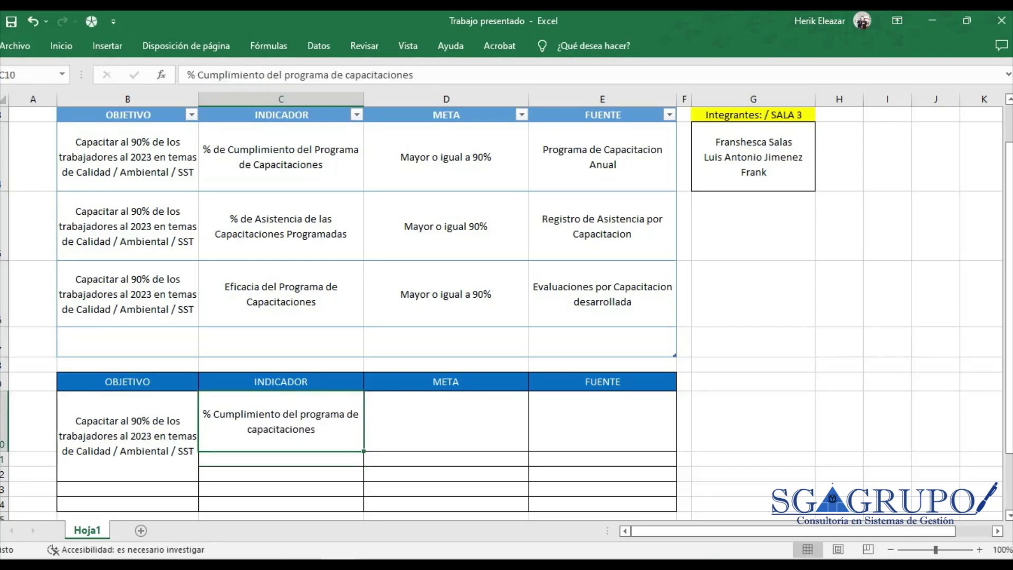
Check the original target in D4 and enter "mayor o igual a 90%" as the META in D10.
click(445, 157)
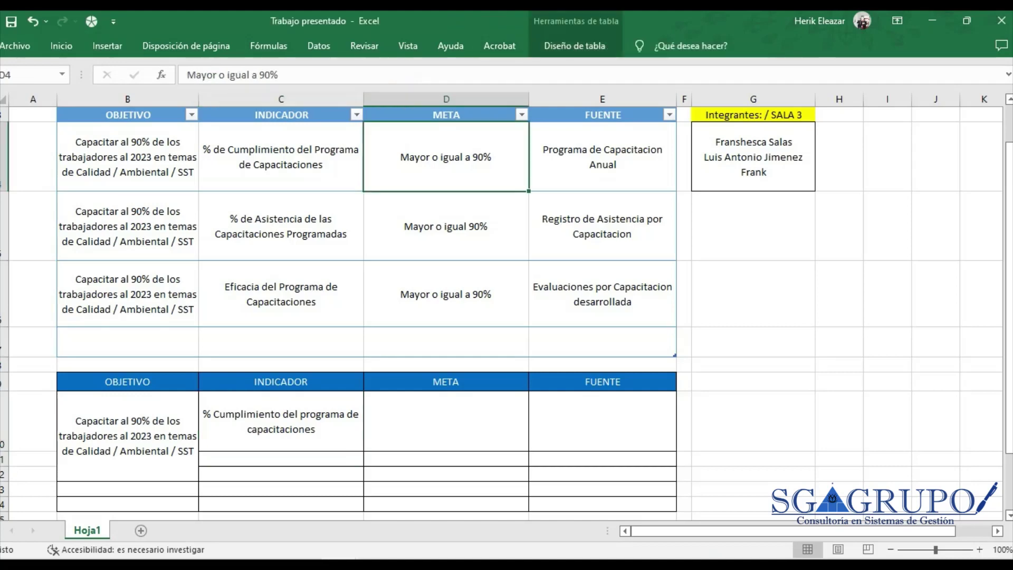
click(445, 421)
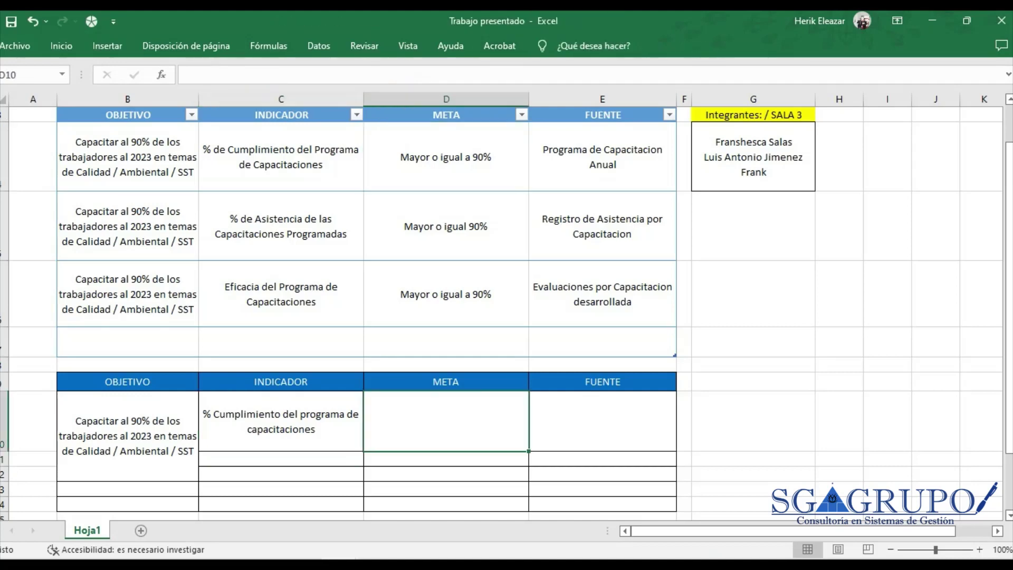
text(mayor o )
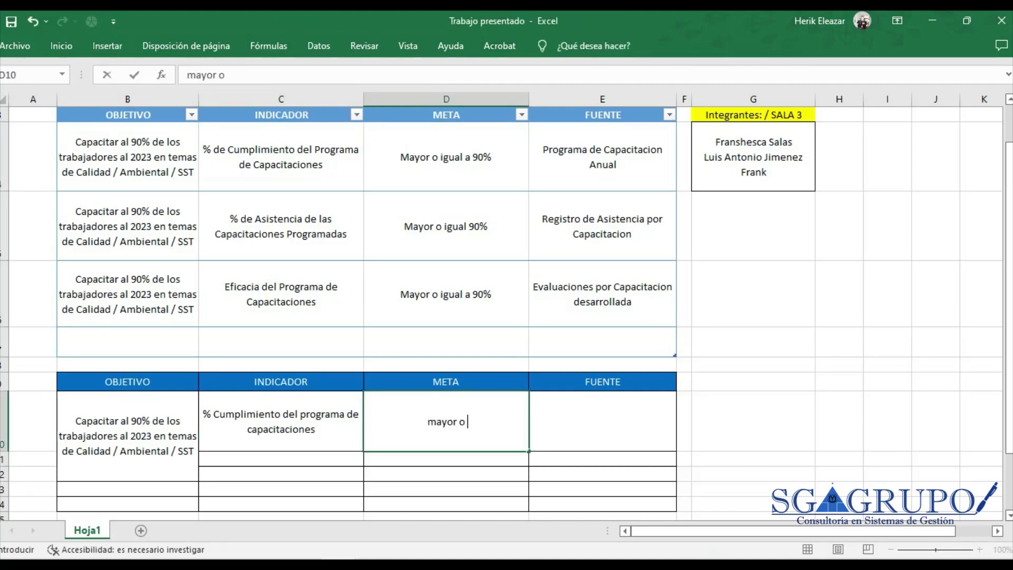
text(igual a )
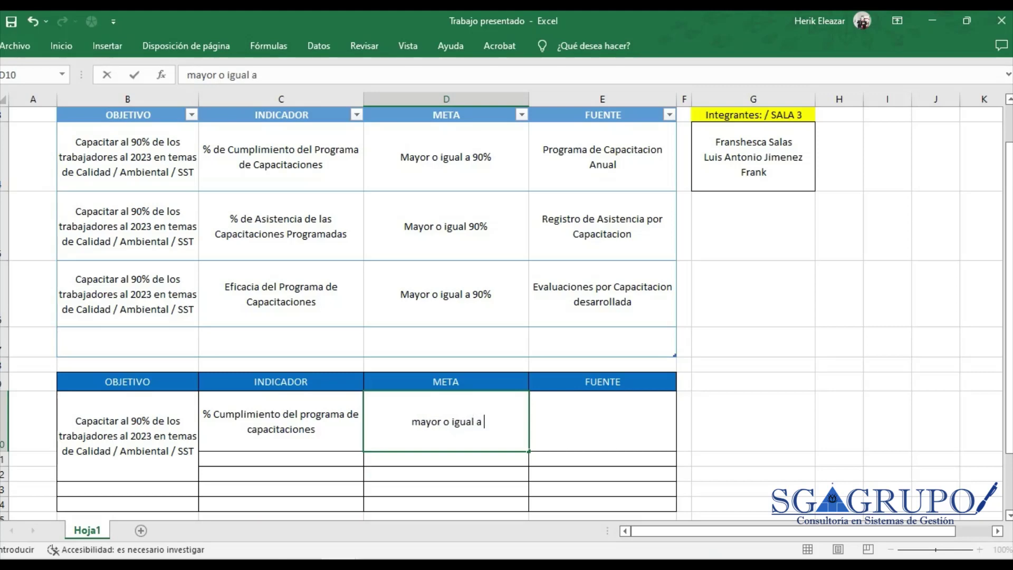
text(90%)
key(Return)
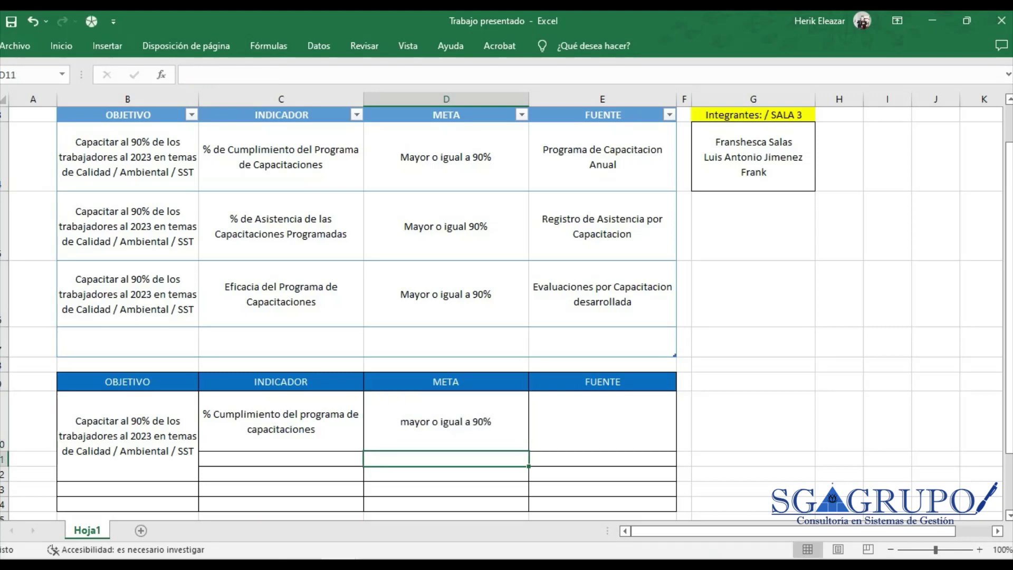
Enter "Programa anual de capacitaciones" as the FUENTE for the first indicator in E10.
click(602, 421)
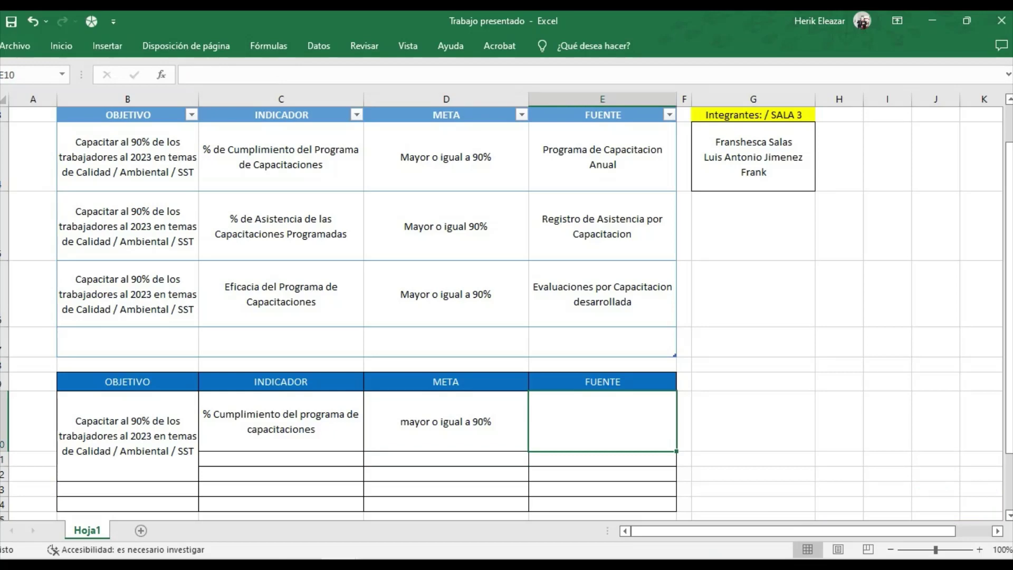
text(Programac)
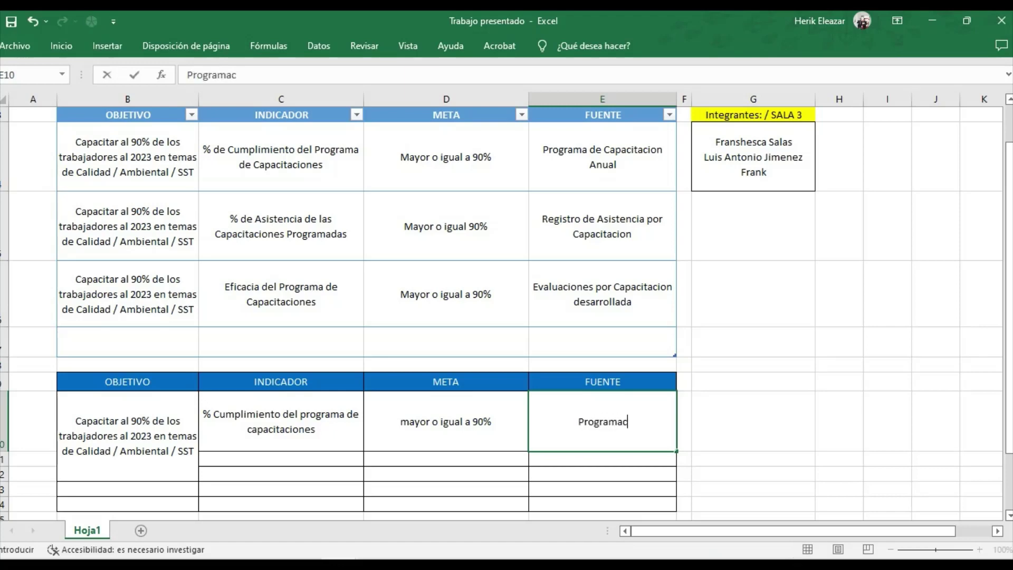
key(BackSpace)
text(d)
key(BackSpace)
text(anual de capacitaciones)
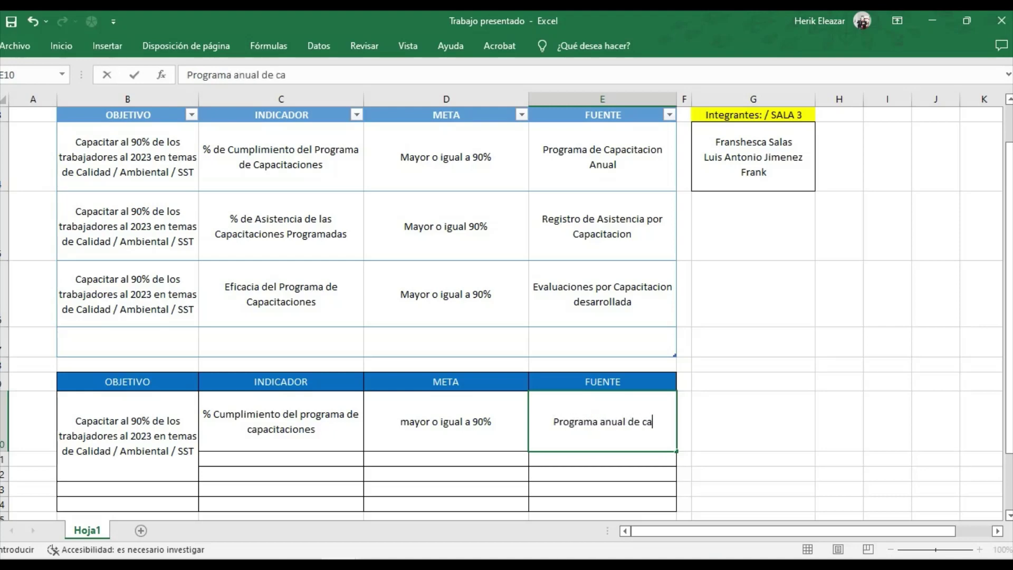
key(Return)
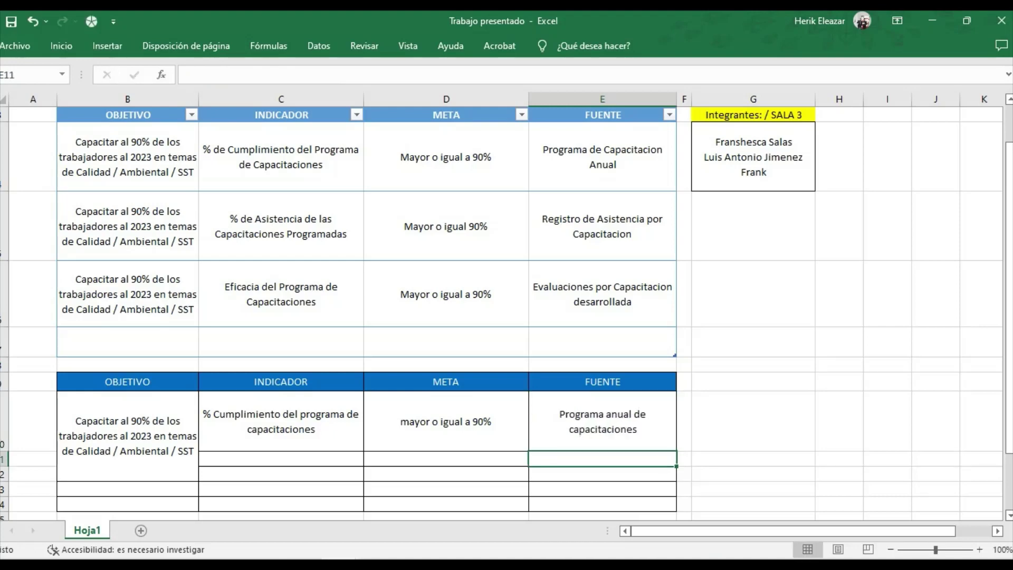
Review row 10 of the second table, going over its objective, indicator, target and source.
click(601, 421)
key(Up)
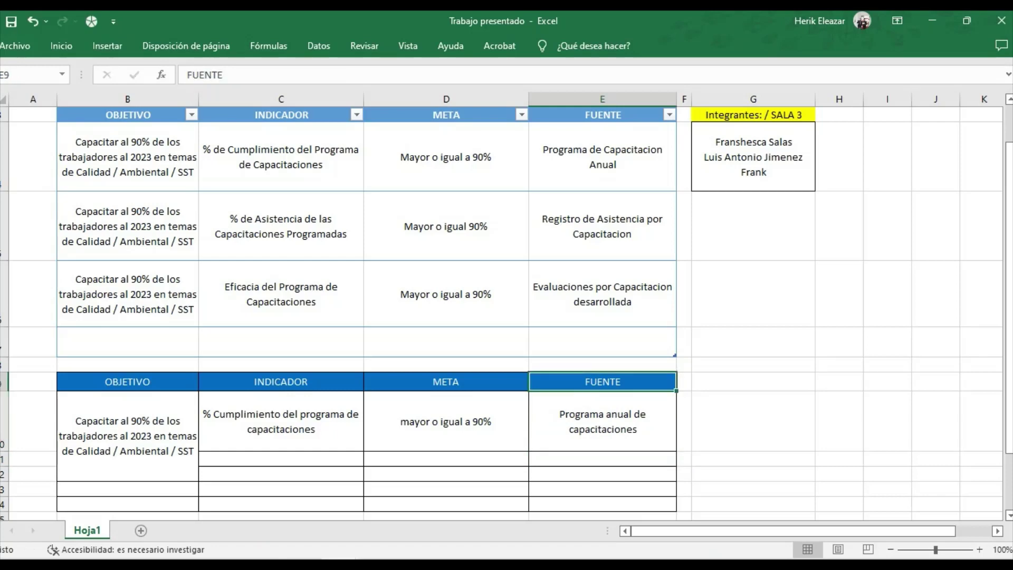
key(Down)
key(Left)
key(Left)
key(Left)
key(Left)
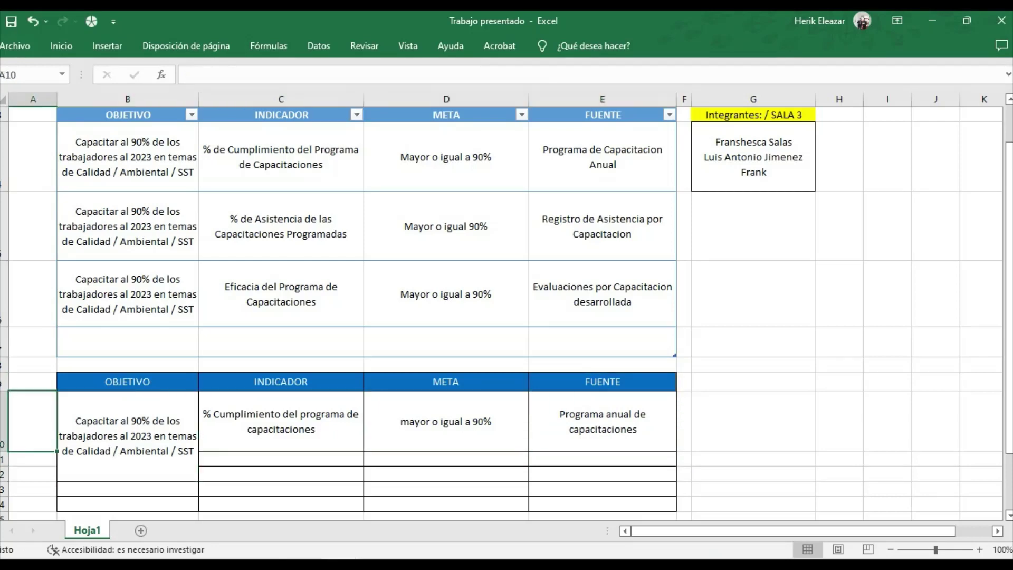
key(Right)
key(Right)
key(Right)
key(Right)
key(Right)
key(Left)
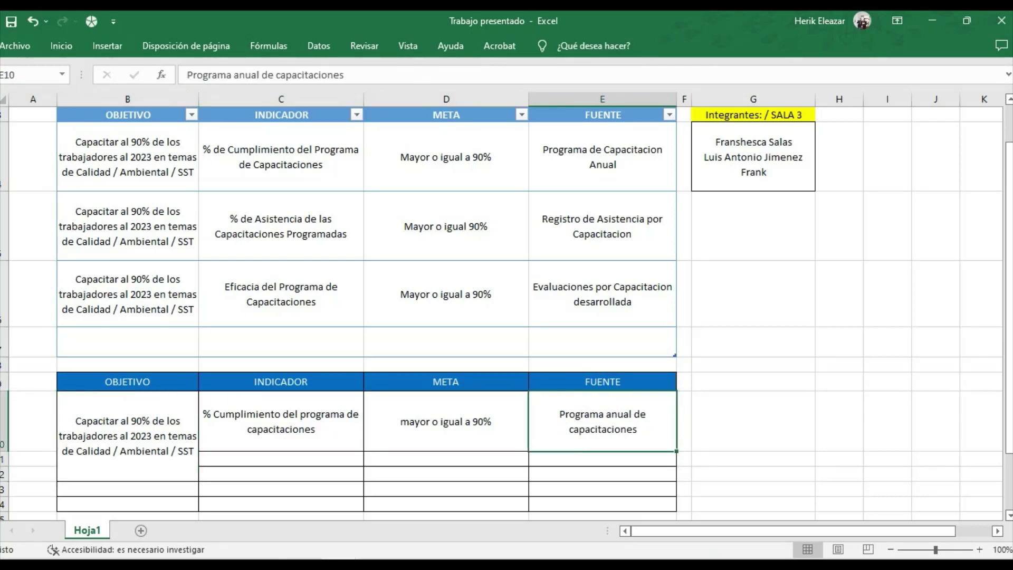
key(Left)
key(Left)
key(Left)
key(Right)
key(Right)
key(Right)
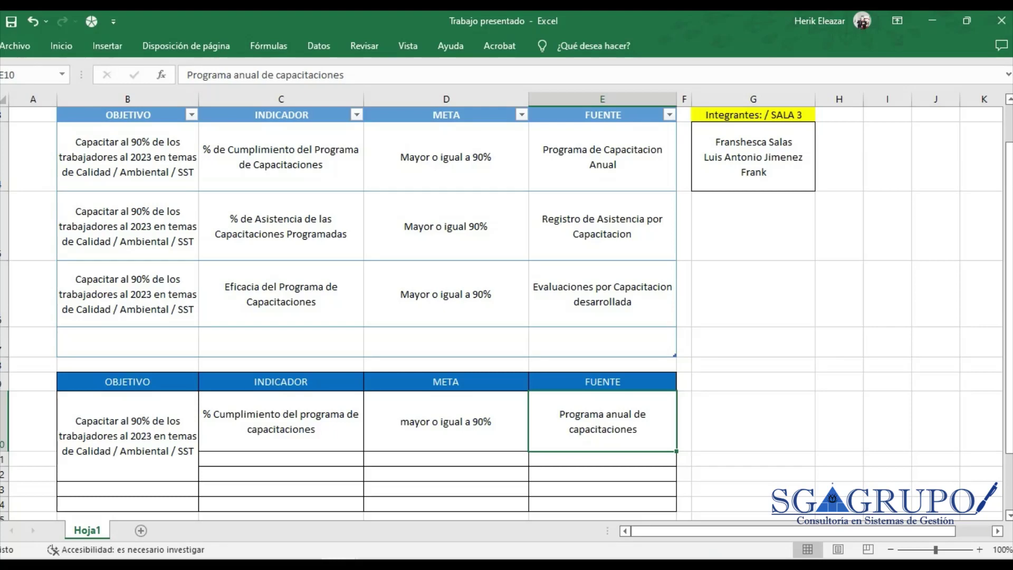
Switch to the Ejemplo programa de capacitación workbook, examine the annual training plan's events and monthly schedule, and return to Trabajo presentado.
key(alt+Tab)
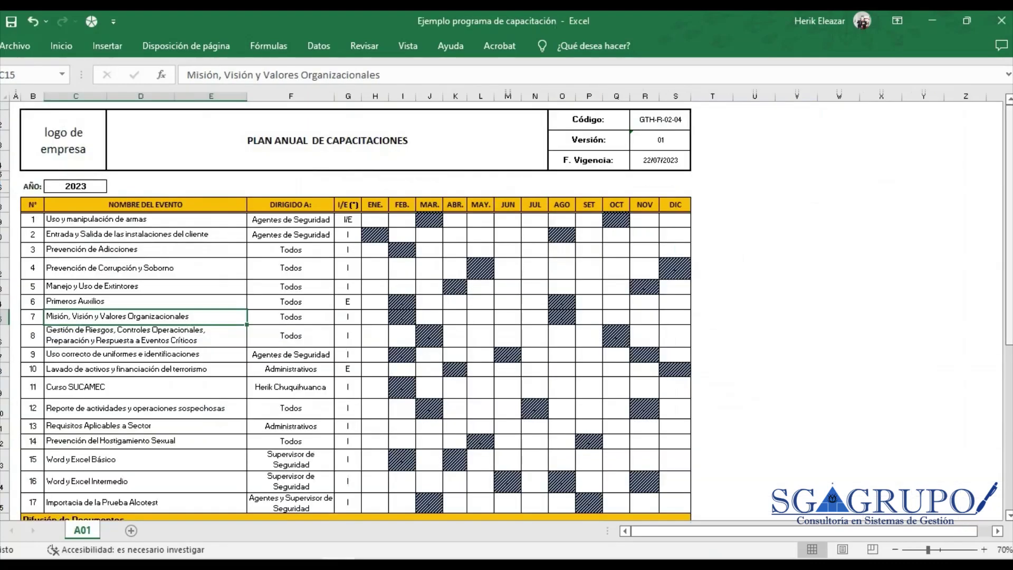
scroll(507, 311, down, 2)
scroll(506, 311, down, 3)
scroll(355, 311, down, 5)
scroll(355, 311, up, 5)
key(alt+Tab)
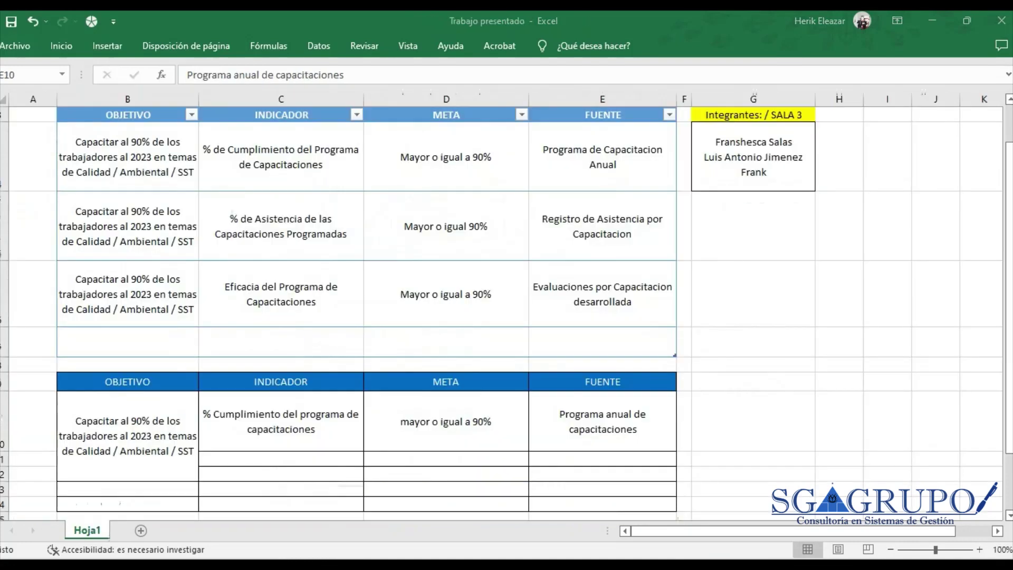
Turn the source in E10 into a two-line numbered list: "1. Programa anual de capacitaciones." and "2. Registros de asistencia".
click(280, 421)
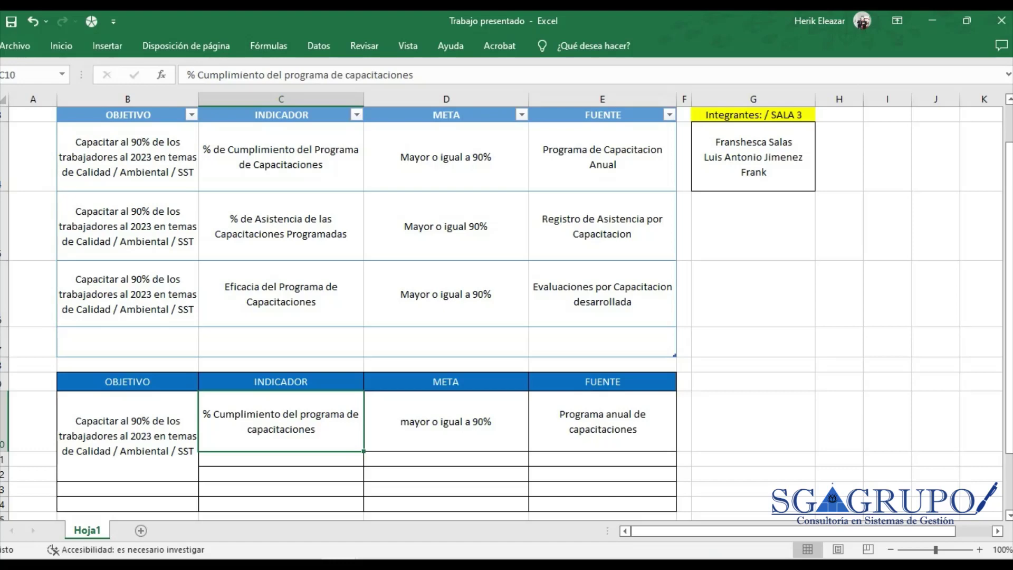
double_click(559, 414)
text(1. )
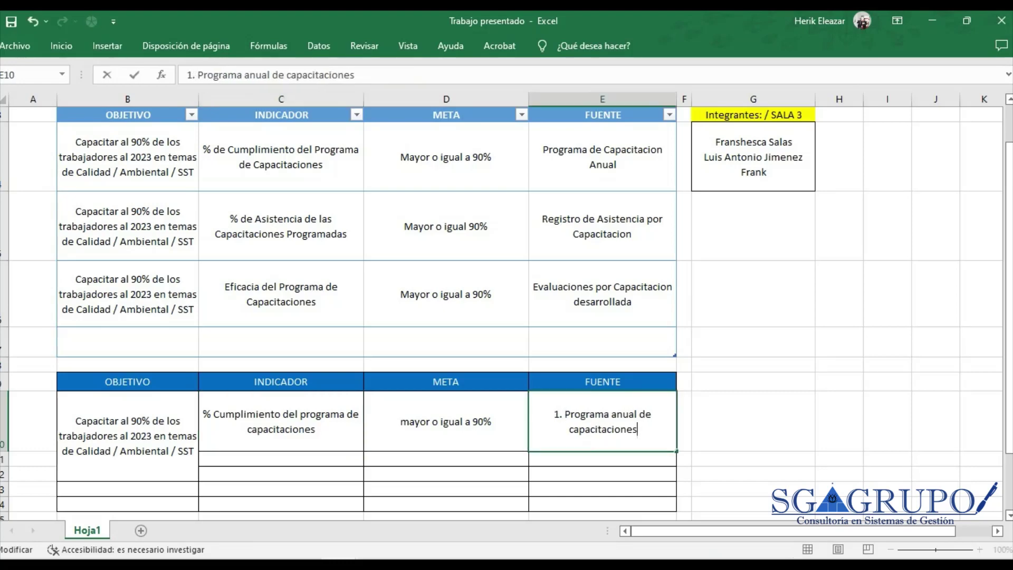
text(.)
key(alt+Return)
text(2.)
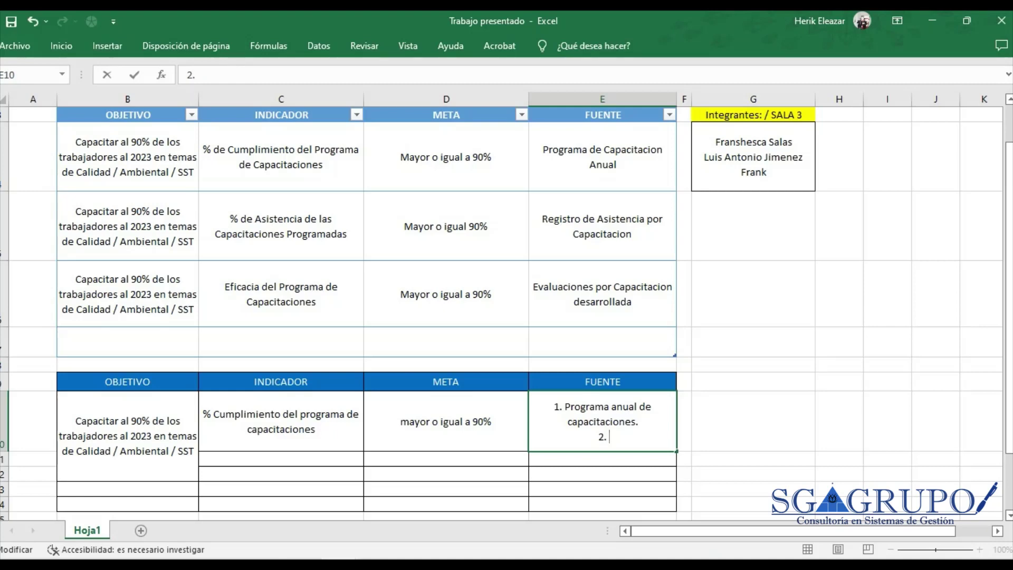
text(Registro)
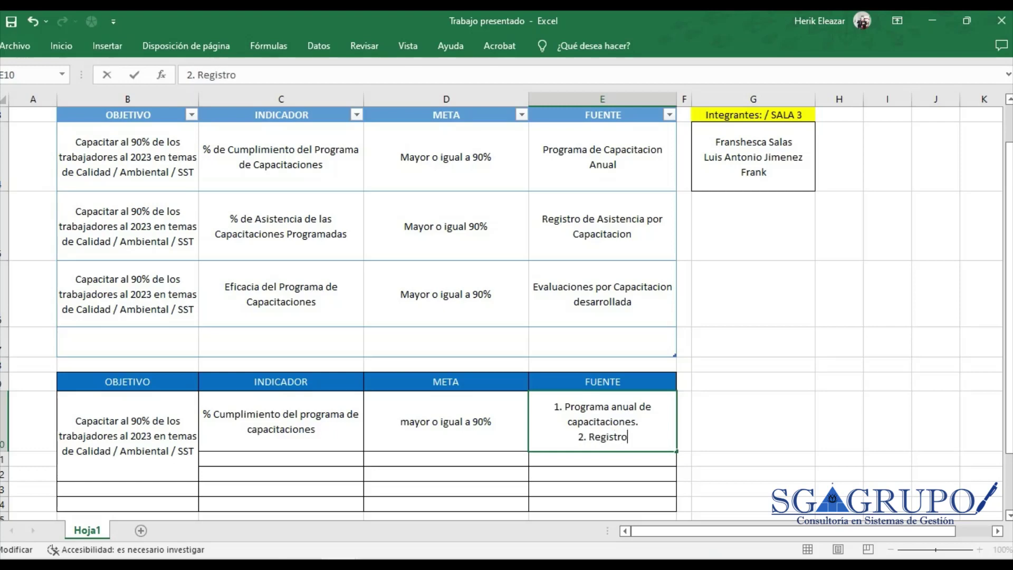
text(s de acst)
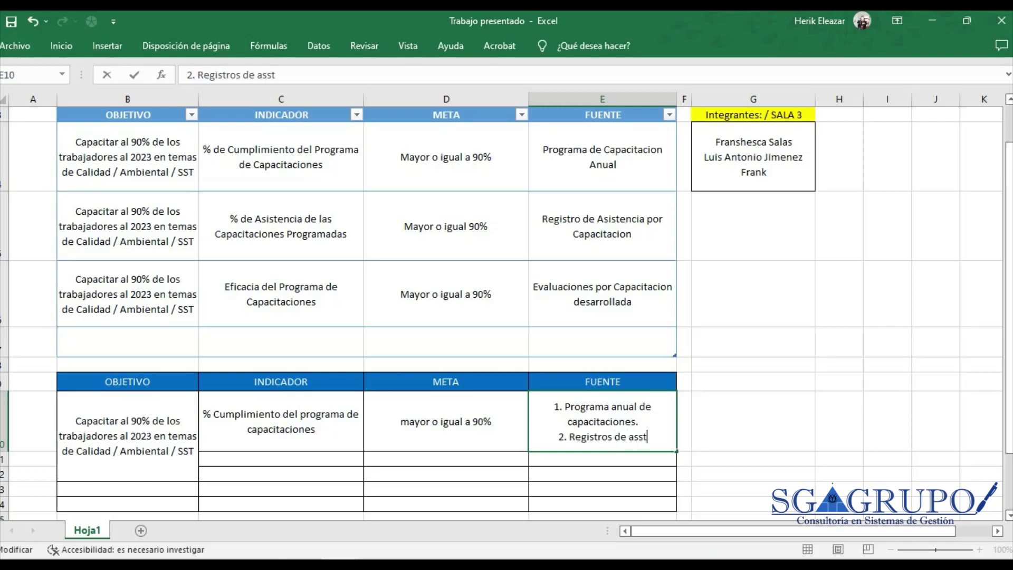
key(BackSpace)
key(BackSpace)
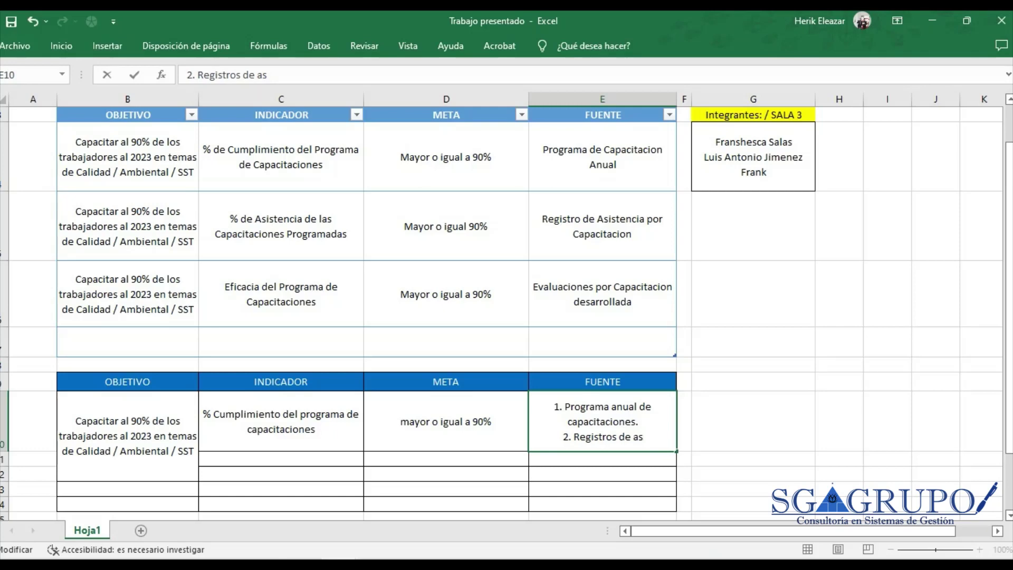
text(istencia)
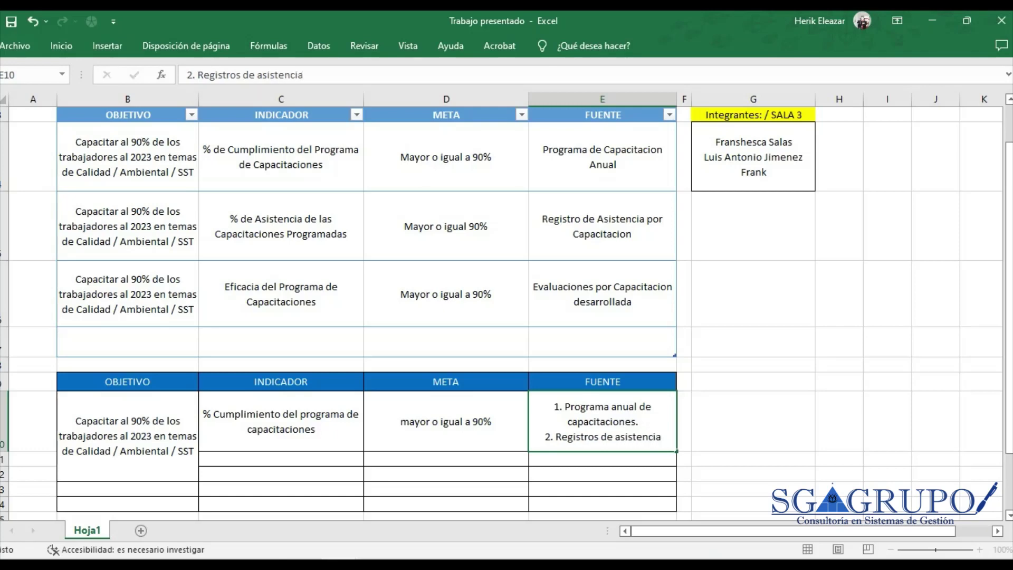
key(Return)
click(602, 421)
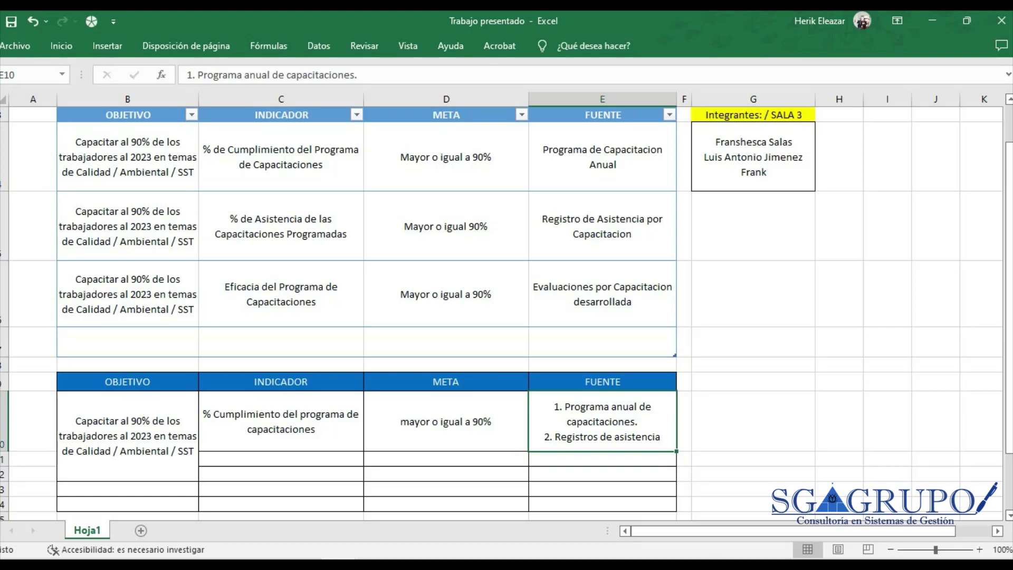
Switch to the Ejemplo programa de capacitación workbook, go over the February trainings and documents, and enter 9 in I38 as their count.
key(alt+Tab)
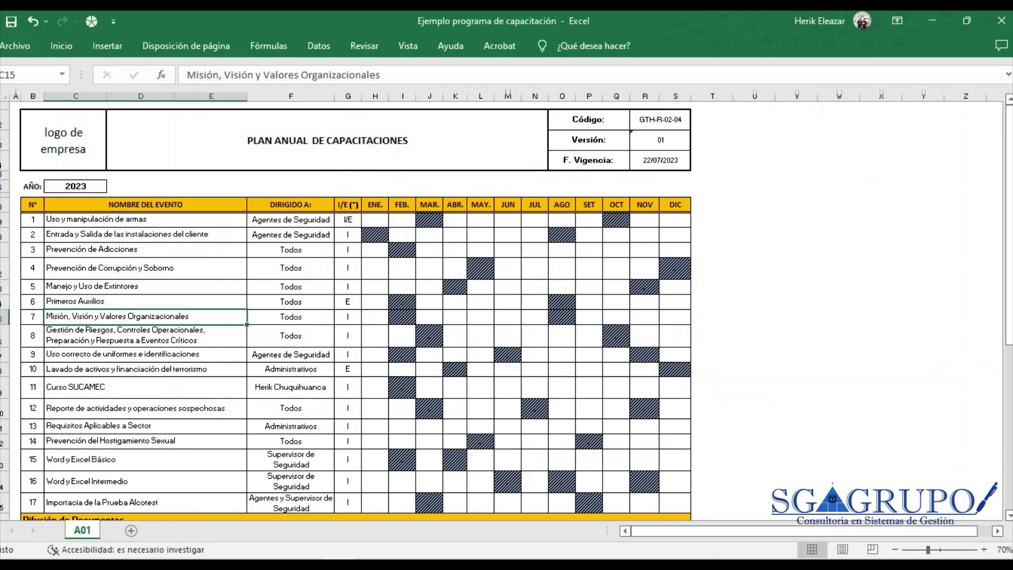
scroll(506, 311, down, 2)
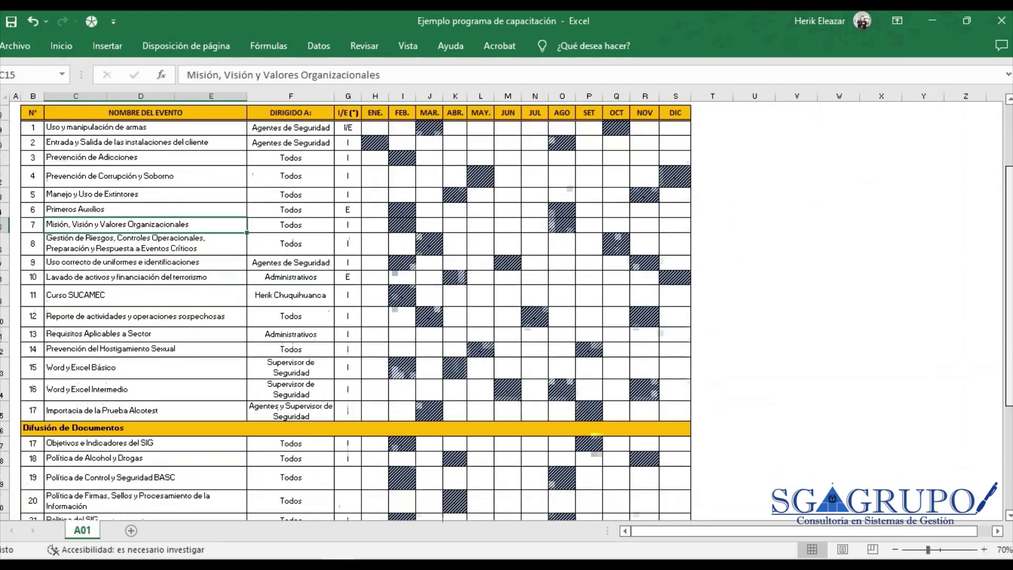
drag(402, 123, 402, 406)
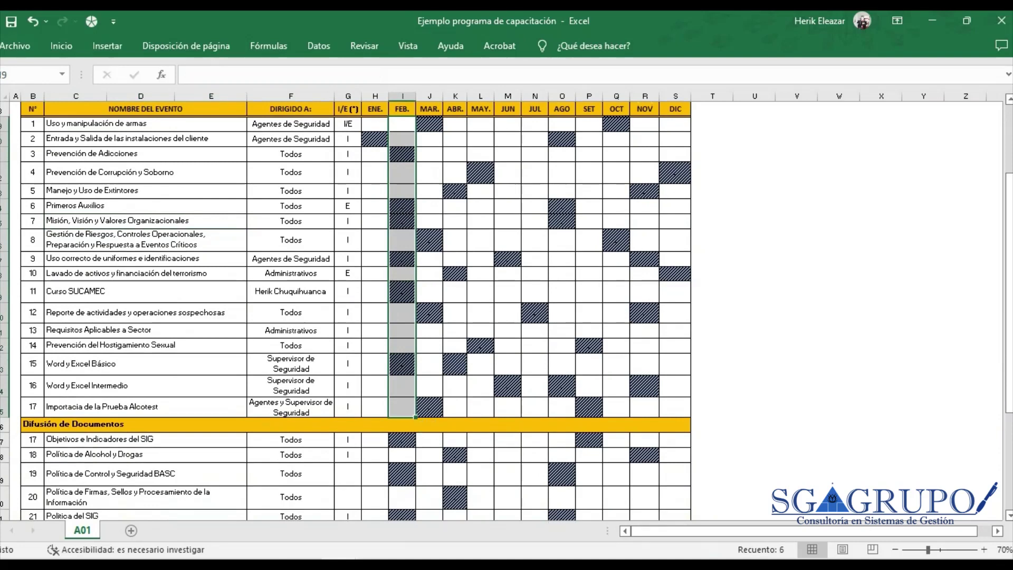
drag(1009, 293, 1008, 389)
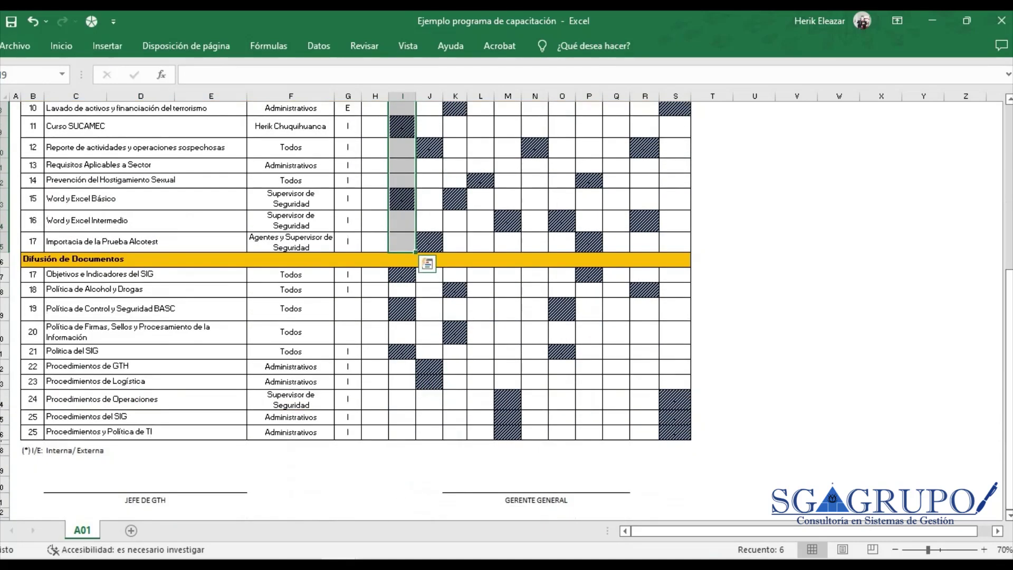
click(401, 274)
drag(402, 274, 402, 399)
click(402, 450)
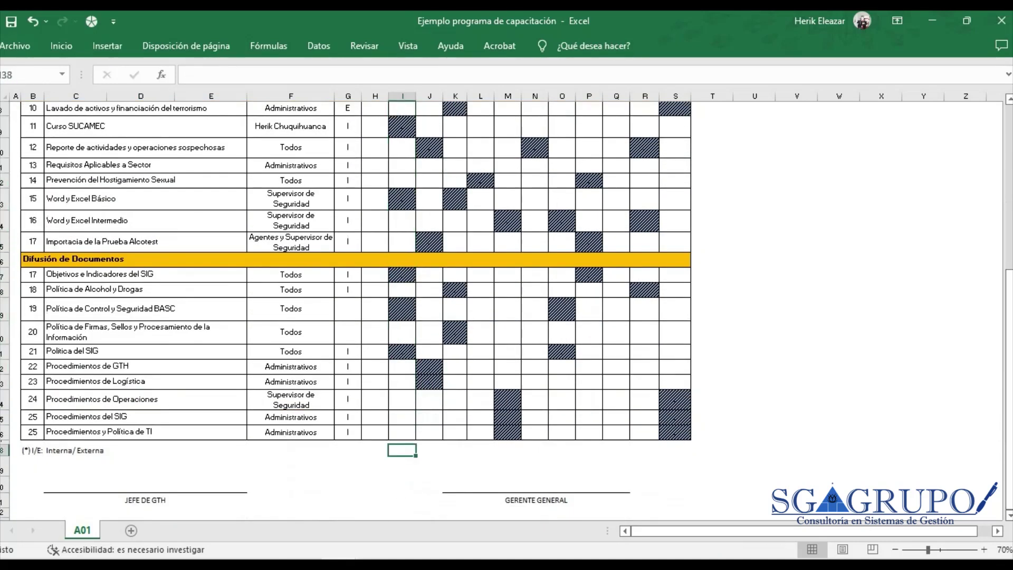
text(9)
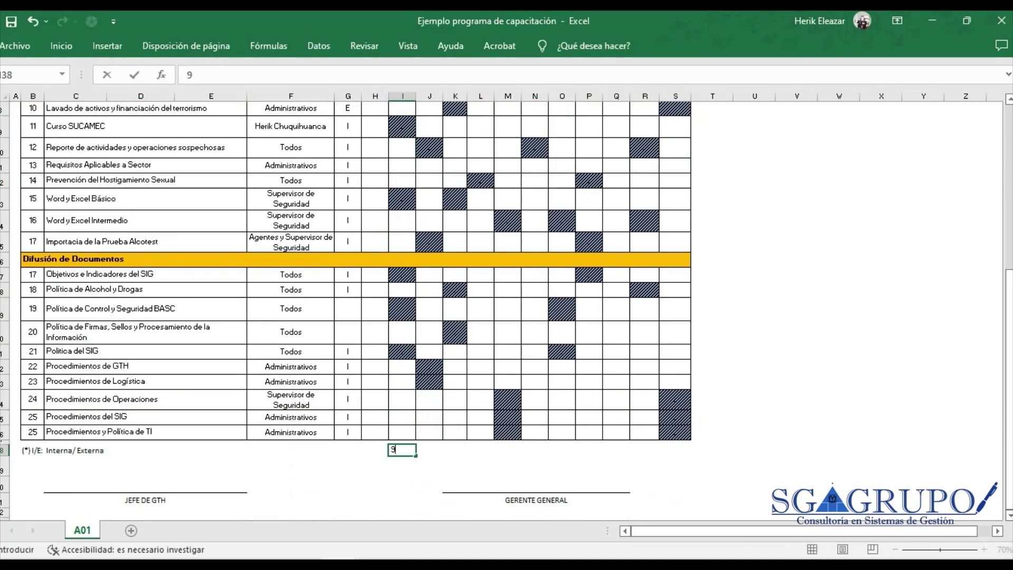
key(Return)
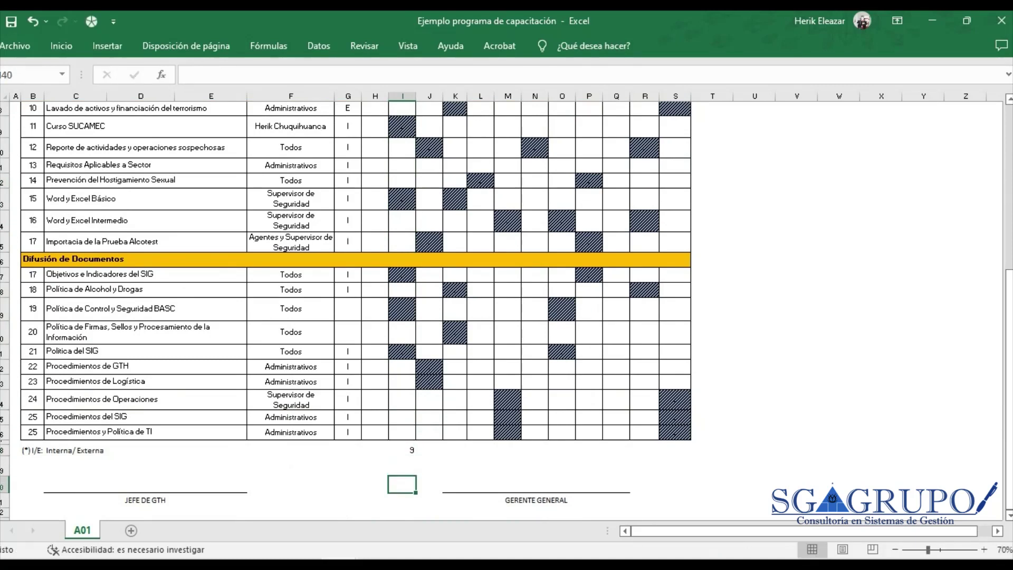
scroll(353, 311, up, 9)
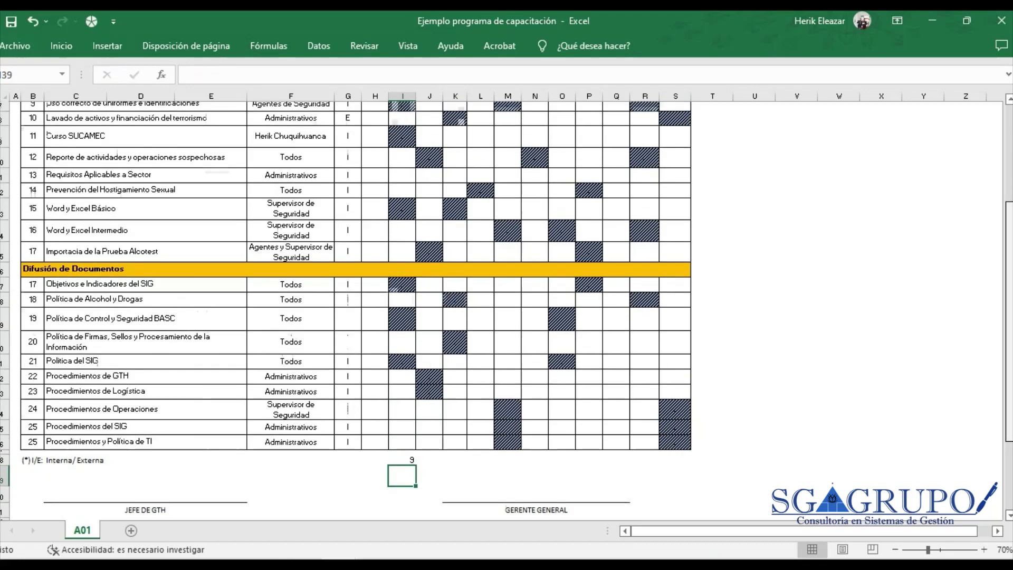
scroll(353, 312, down, 5)
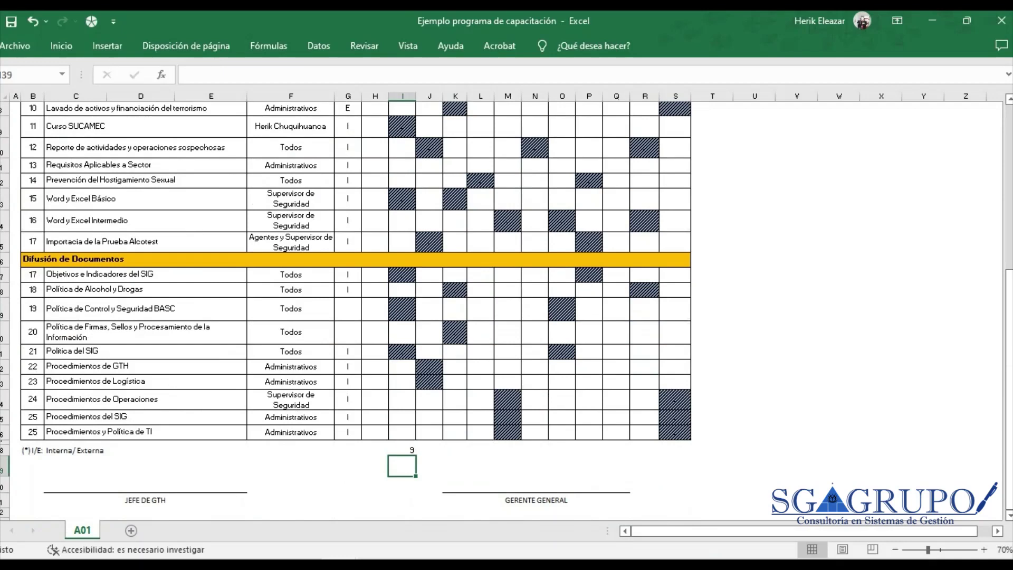
Enter 27 in I39, directly beneath the February training count.
key(alt+Tab)
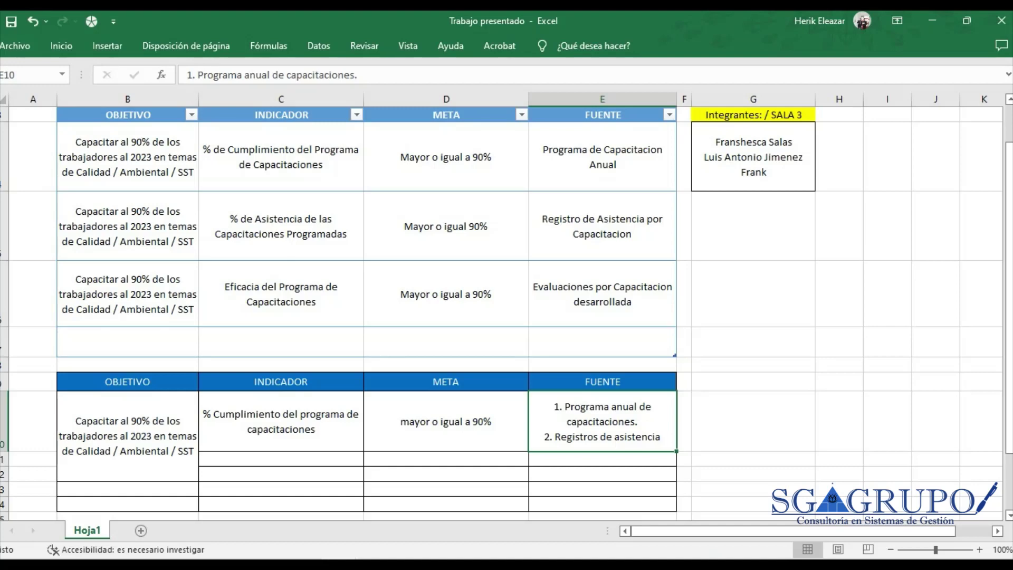
key(alt+Tab)
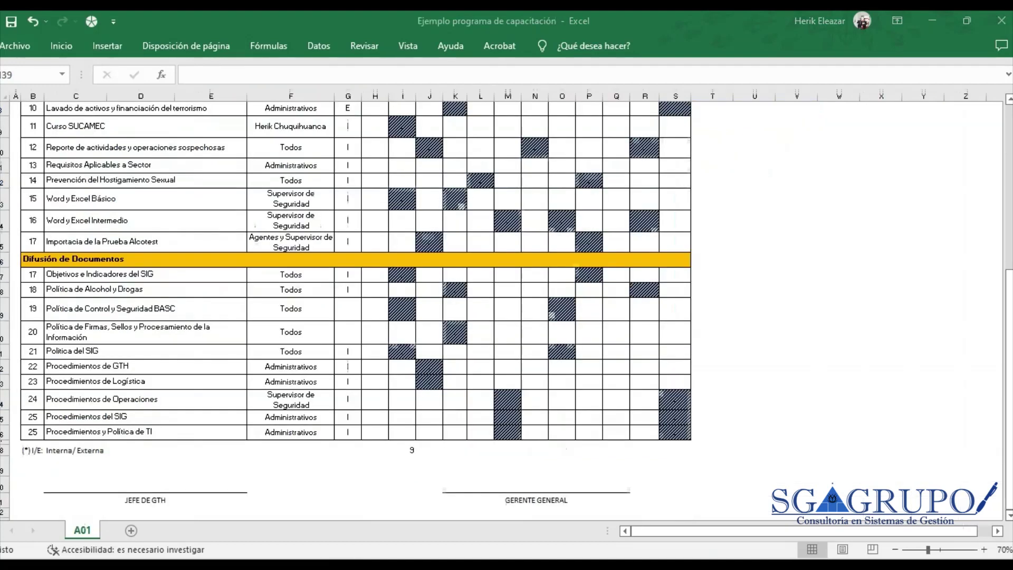
text(4)
key(Return)
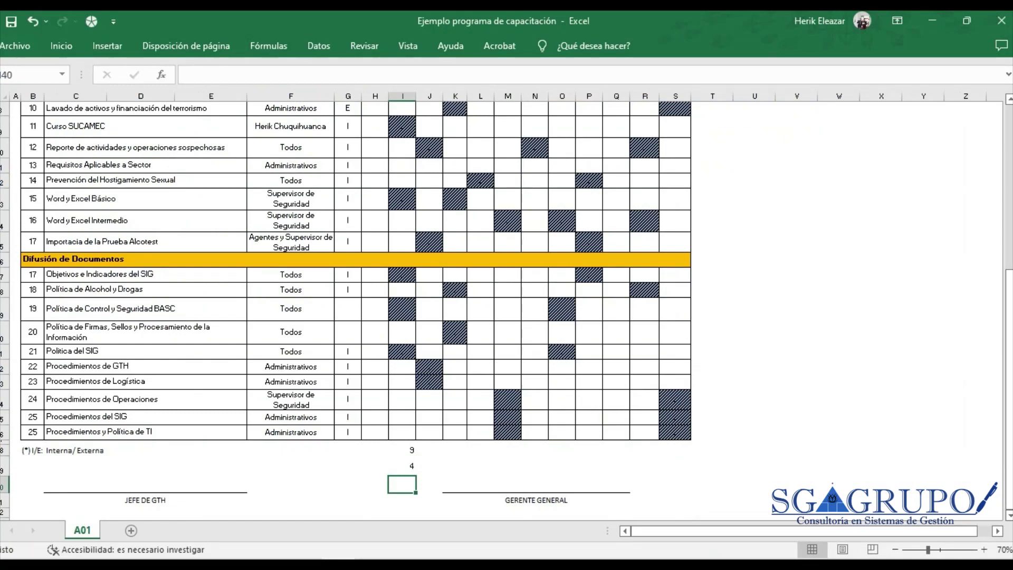
click(402, 465)
text(3)
key(Return)
click(401, 465)
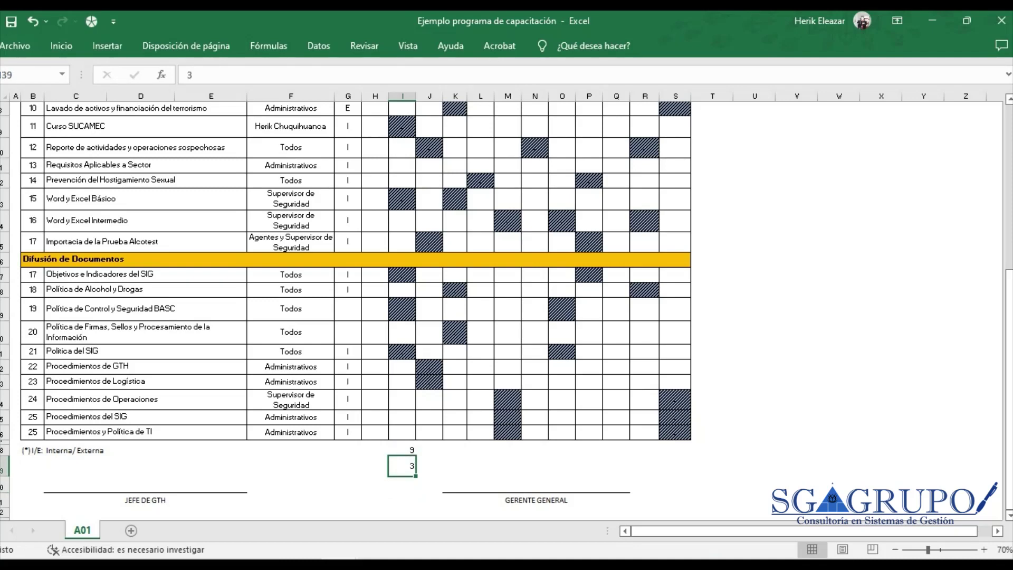
text(=)
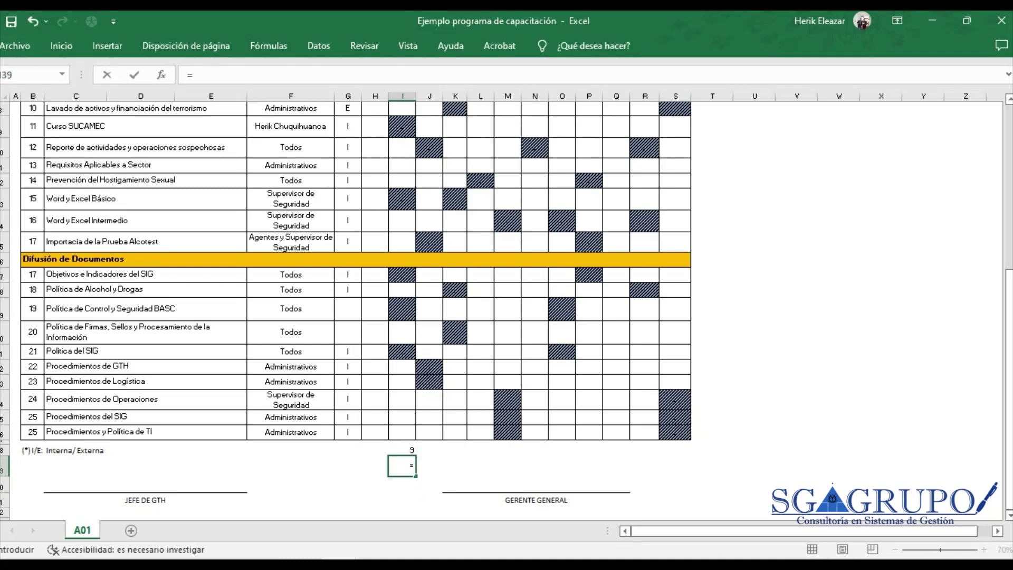
key(Escape)
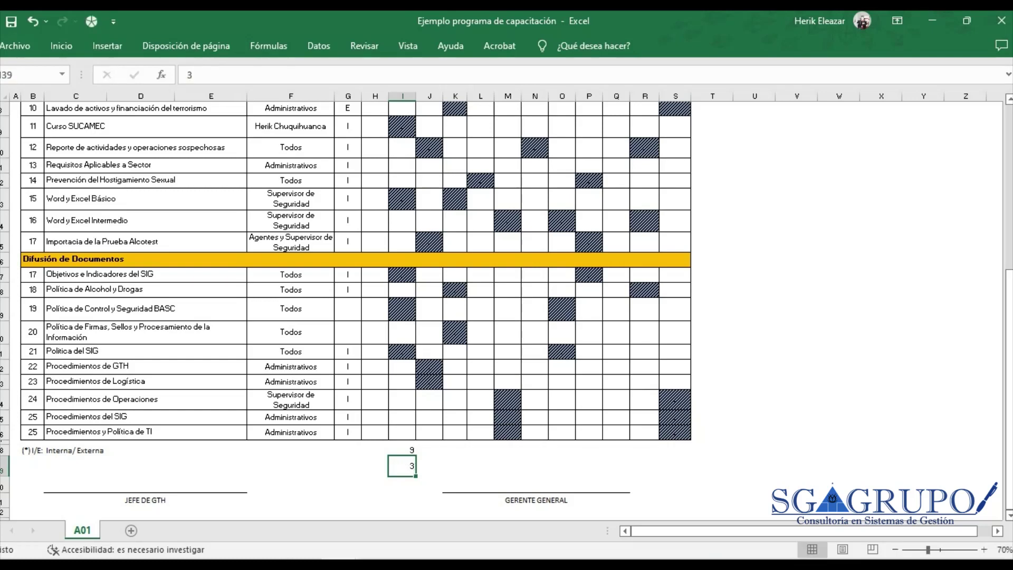
text(27)
key(Return)
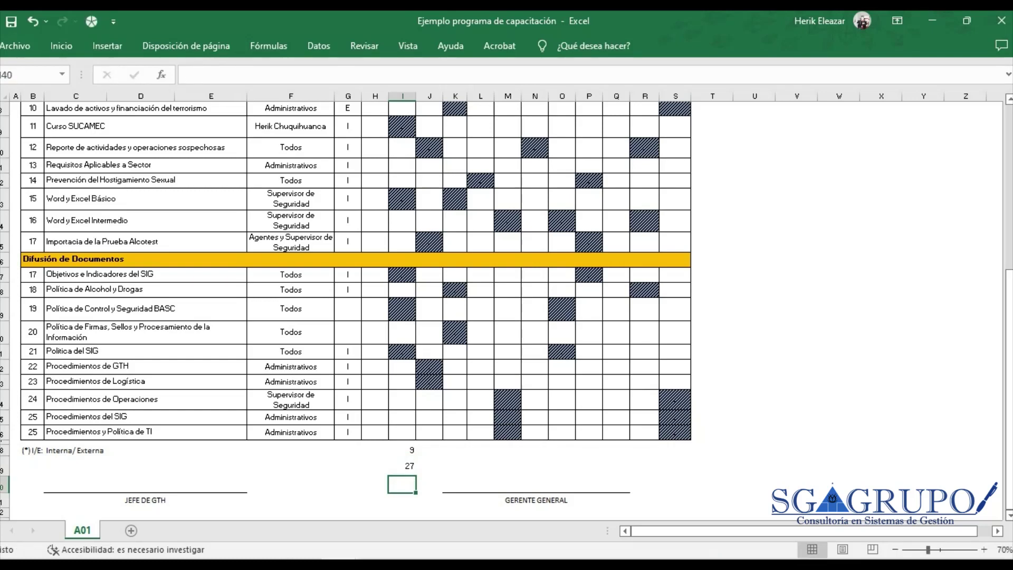
key(Up)
Return to the Trabajo presentado workbook and extend the second source in E10 to "2. Registros de asistencia por capacitación".
key(alt+Tab)
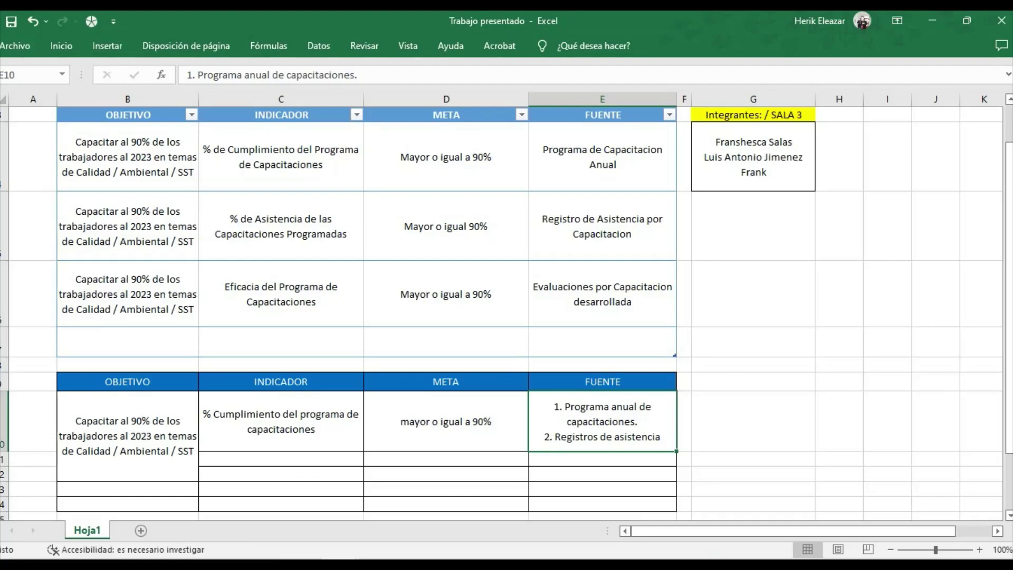
double_click(560, 437)
drag(560, 437, 653, 437)
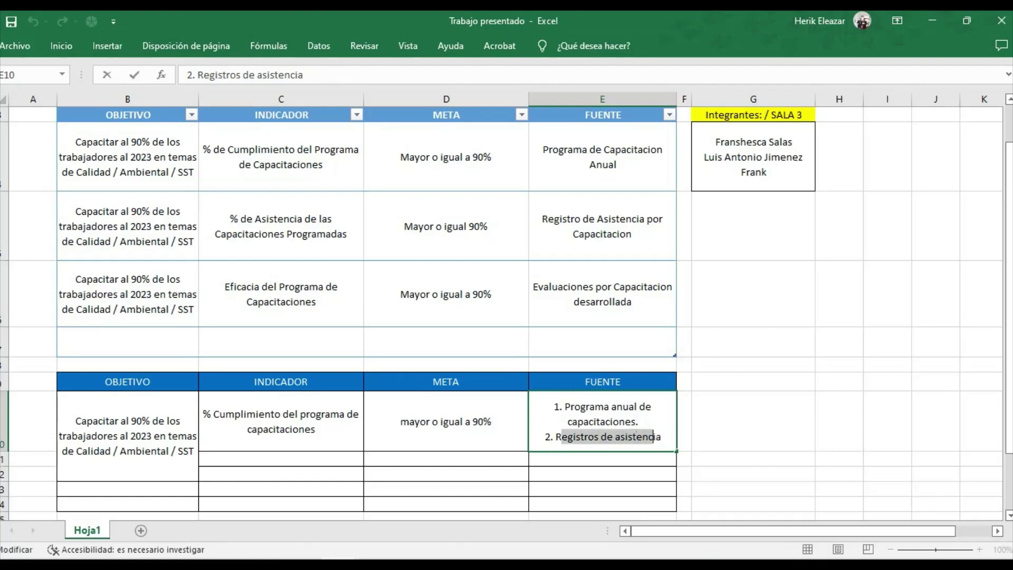
click(660, 437)
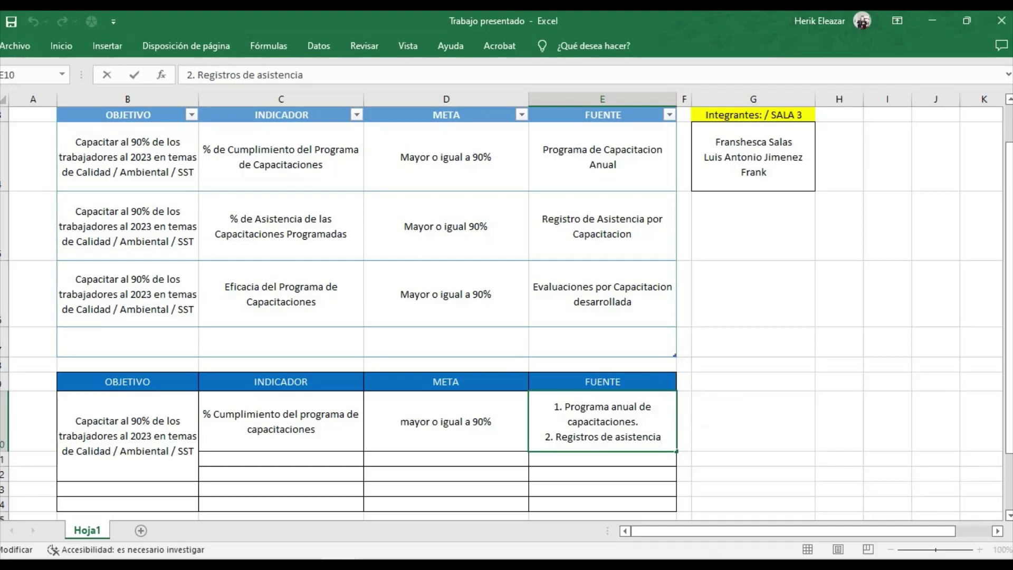
text(por)
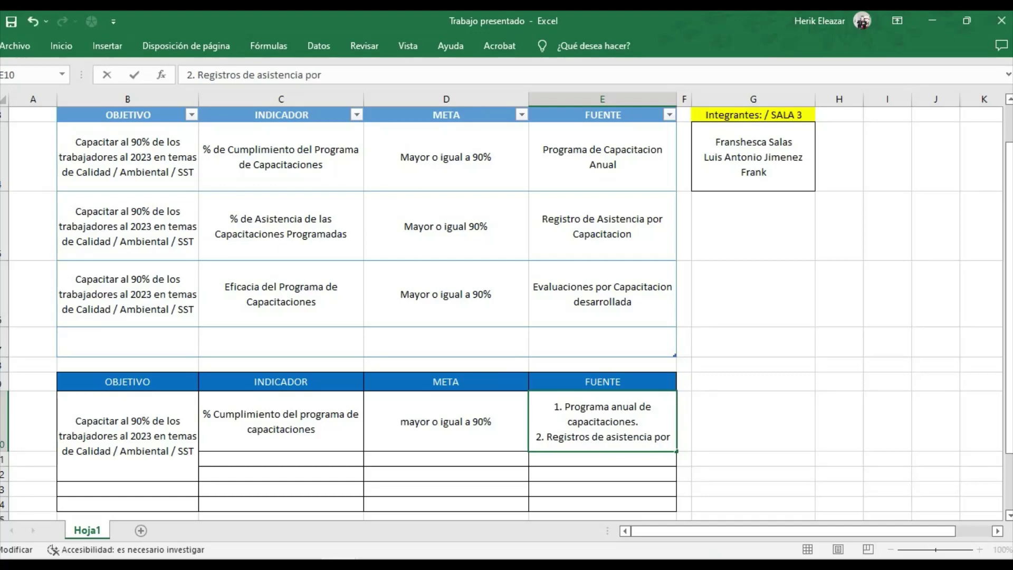
text( capacitaci)
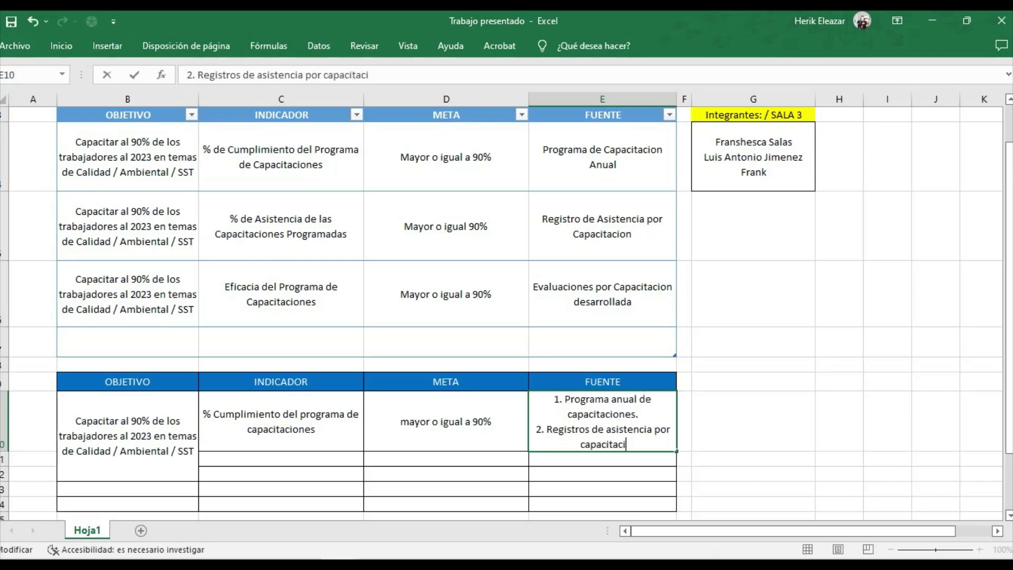
text(ón)
key(ctrl+Return)
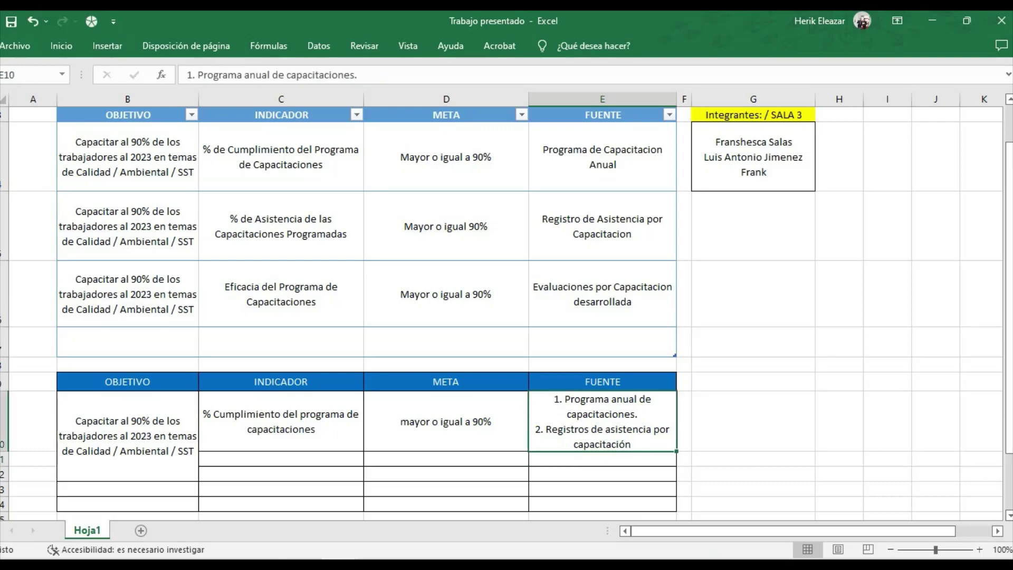
Review the second source in E10, highlighting the attendance records text without changing it.
key(F2)
click(752, 421)
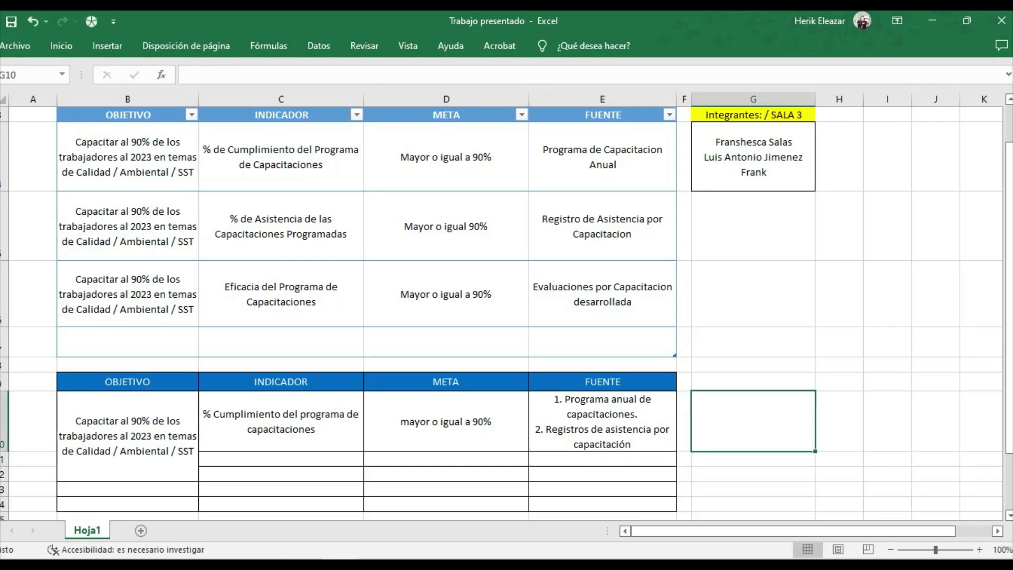
double_click(633, 443)
key(shift+Left)
key(shift+Left)
key(shift+Left)
key(shift+Left)
key(shift+Left)
key(shift+Left)
key(shift+Left)
key(shift+Left)
key(shift+Left)
key(shift+Left)
key(shift+Left)
key(shift+Left)
key(shift+Left)
key(shift+Left)
key(shift+Left)
key(shift+Left)
key(shift+Left)
key(shift+Left)
key(shift+Left)
key(shift+Left)
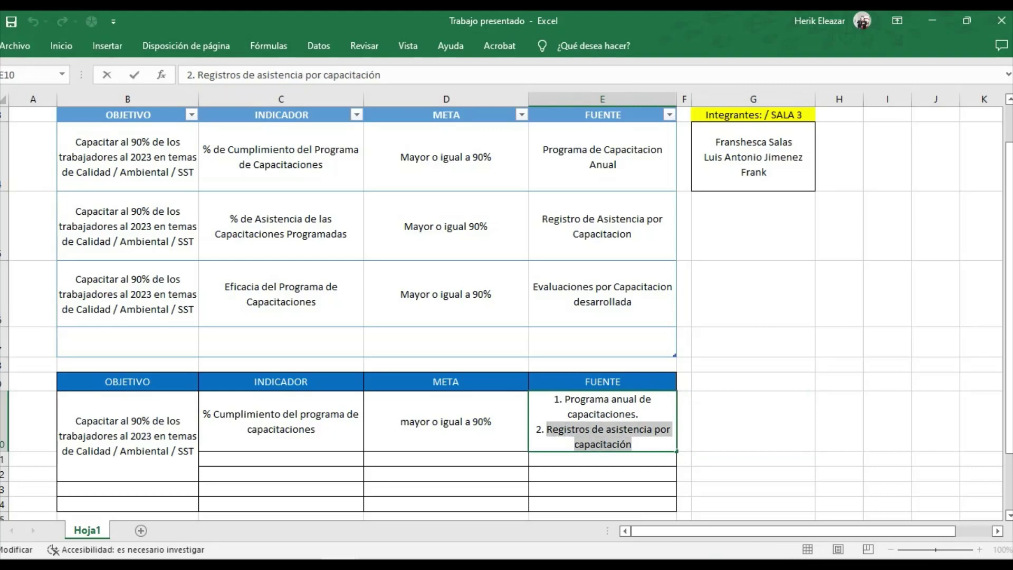
click(631, 444)
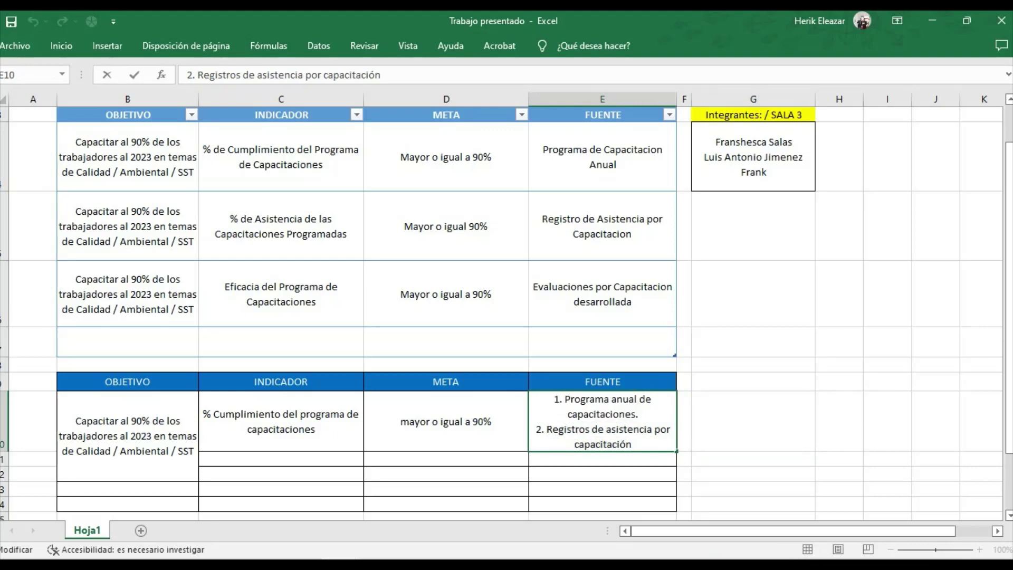
click(753, 420)
click(602, 420)
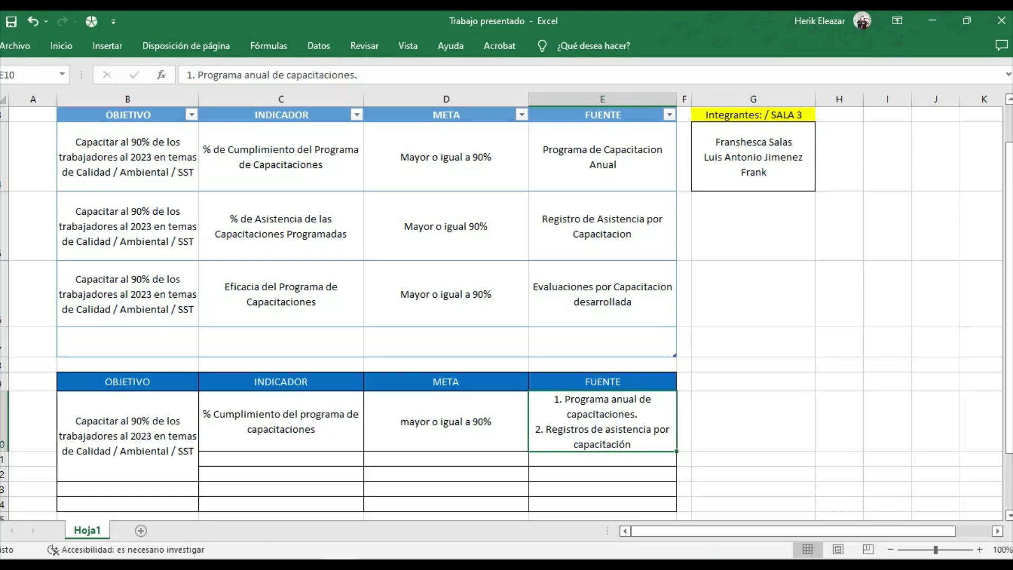
Switch to the Ejemplo programa de capacitación workbook, clear the figures in I38:I39, and return to Trabajo presentado.
key(alt+Tab)
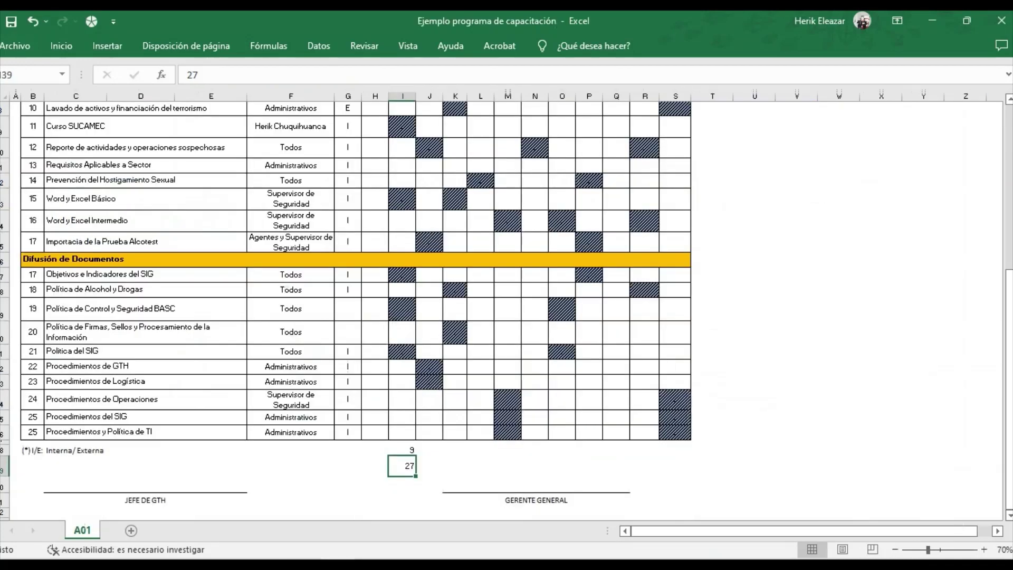
key(shift+Up)
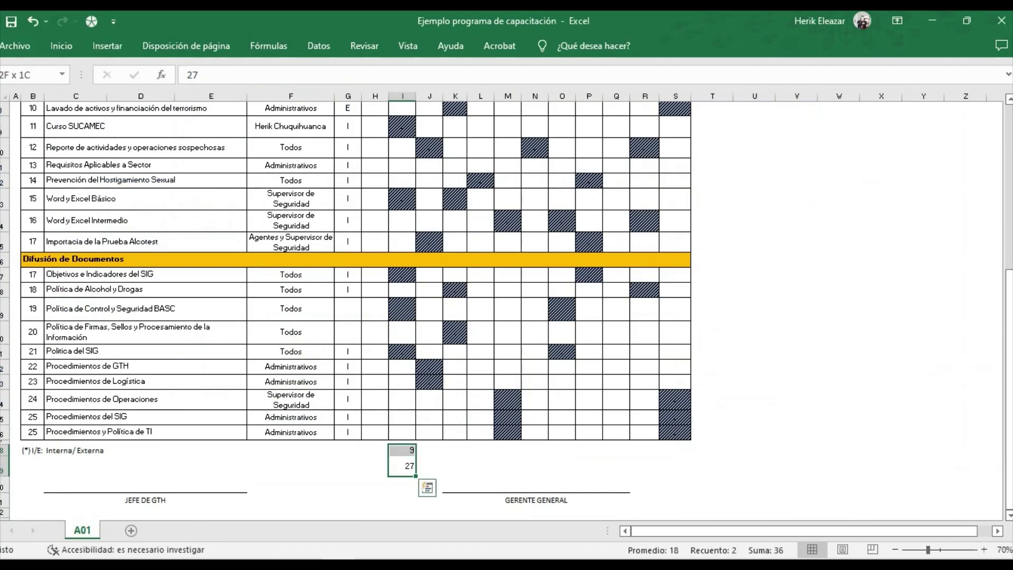
key(Delete)
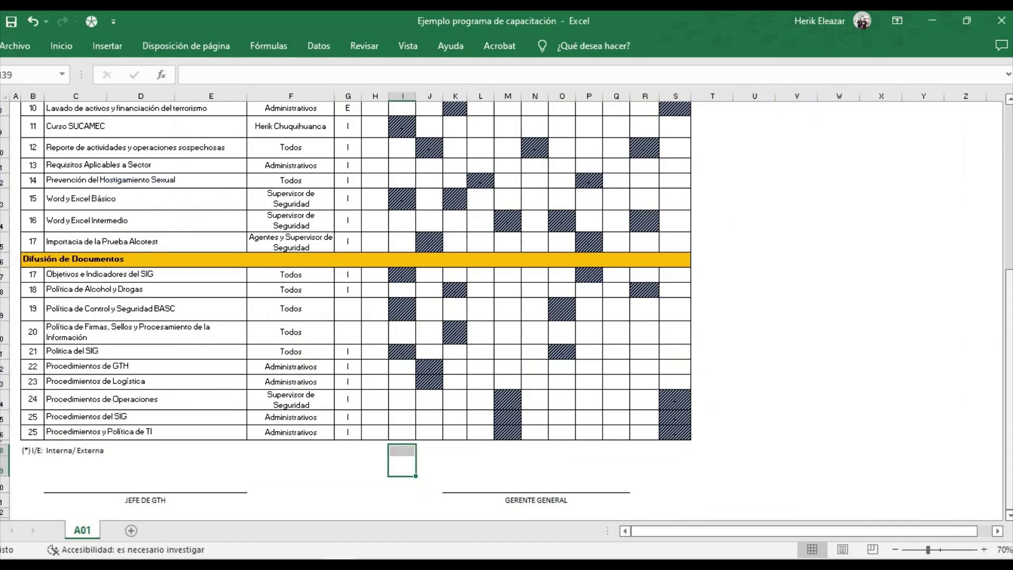
scroll(353, 311, up, 5)
key(alt+Tab)
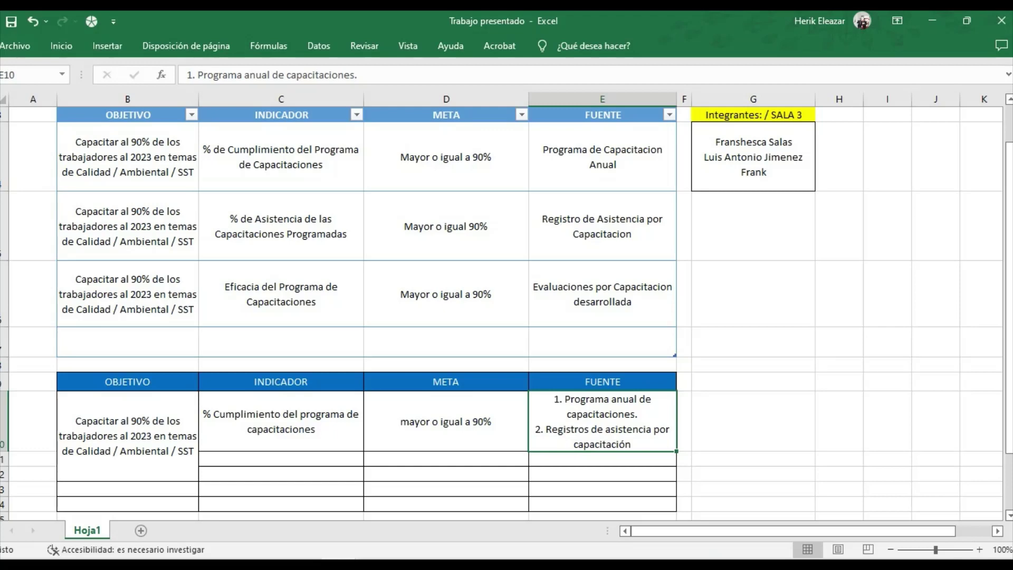
click(281, 420)
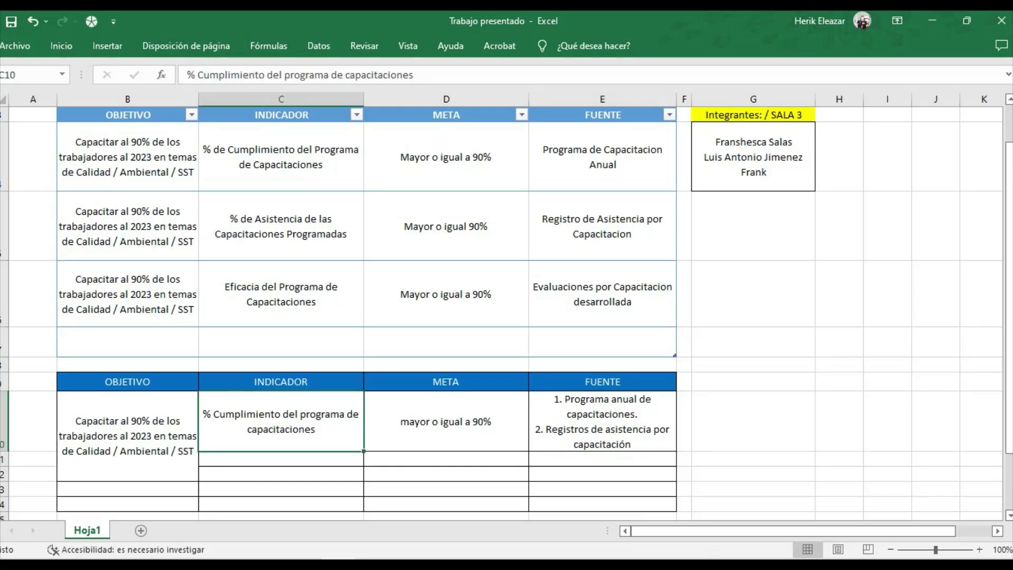
click(602, 421)
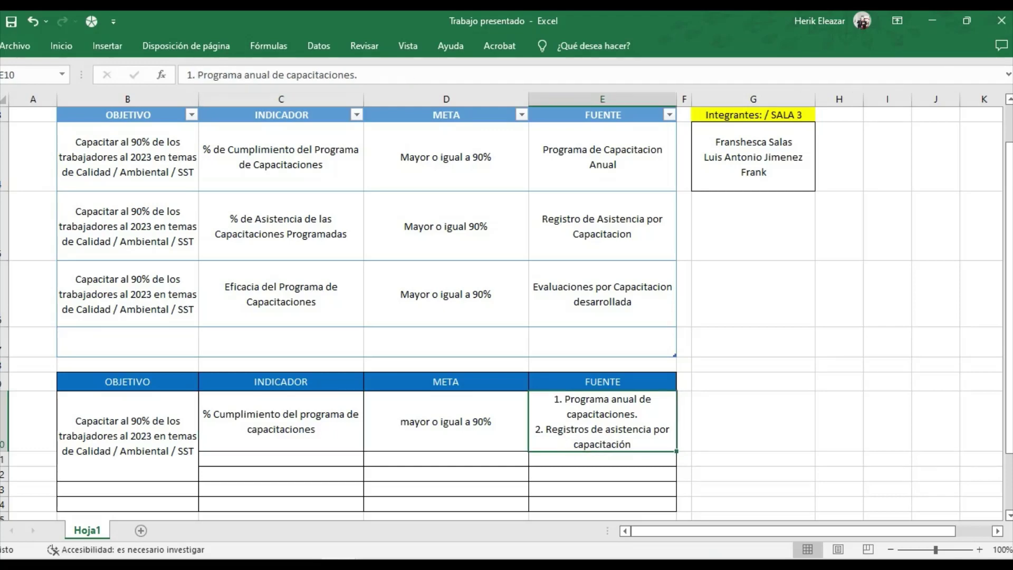
click(280, 421)
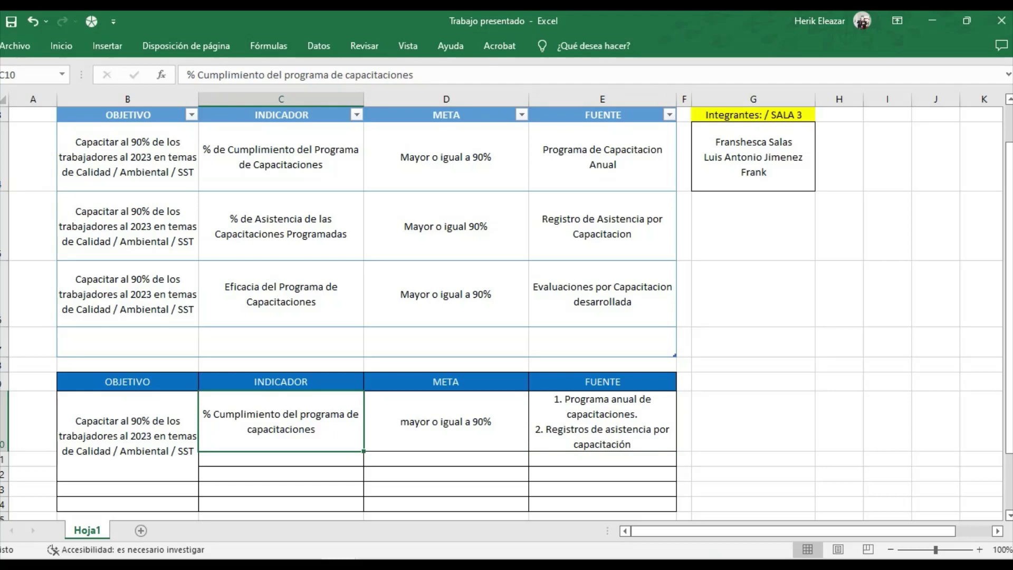
Add the header "Fórmula del KPI" in G9, styled like the corrected table's blue headers.
click(752, 381)
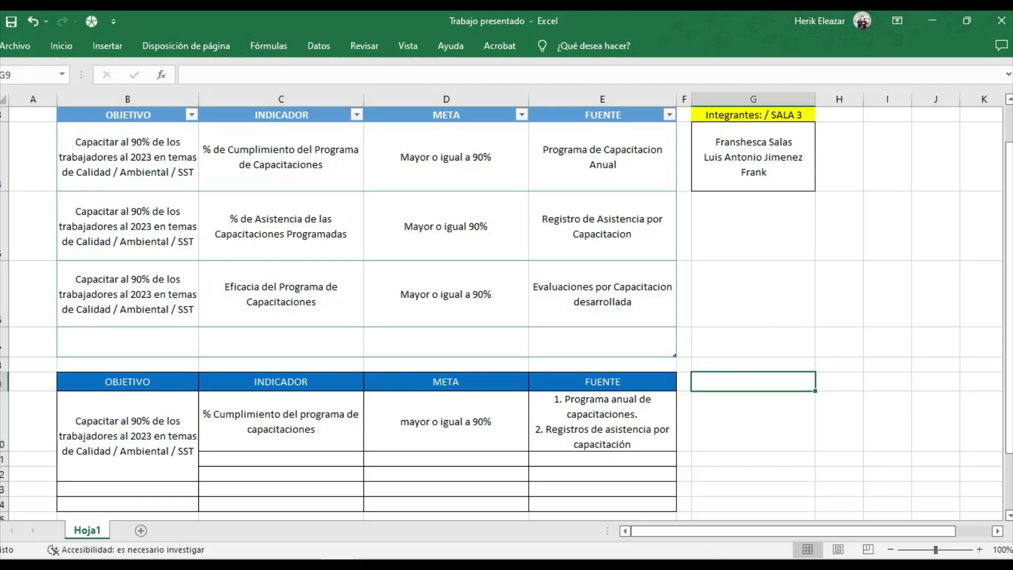
text(Indicador)
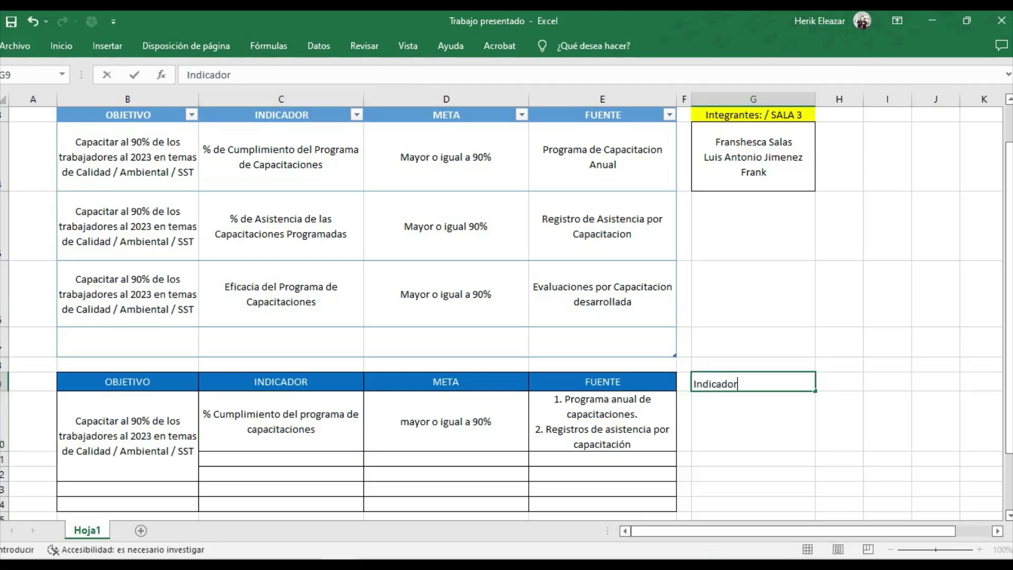
key(Return)
click(752, 380)
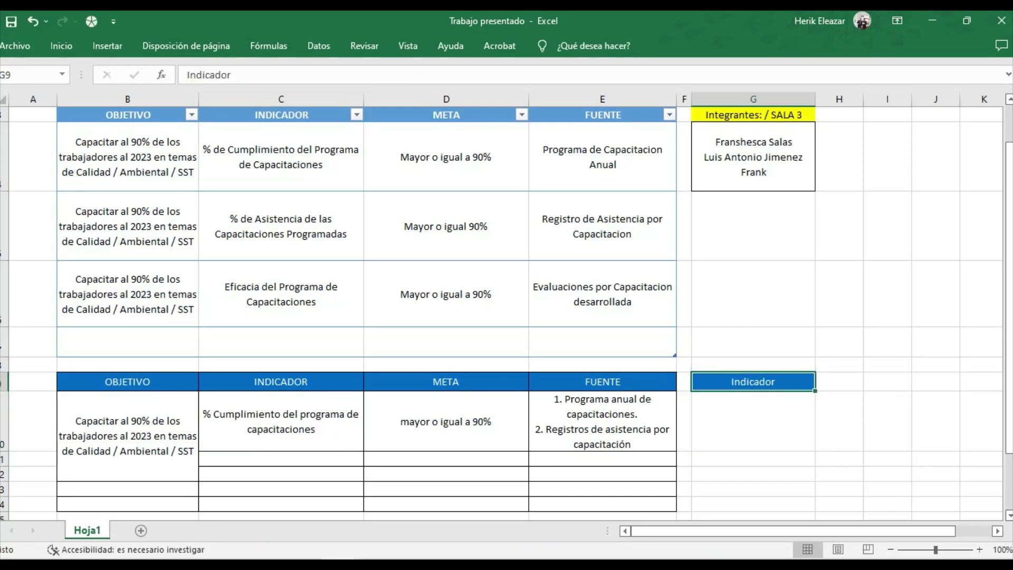
text(Fórmu)
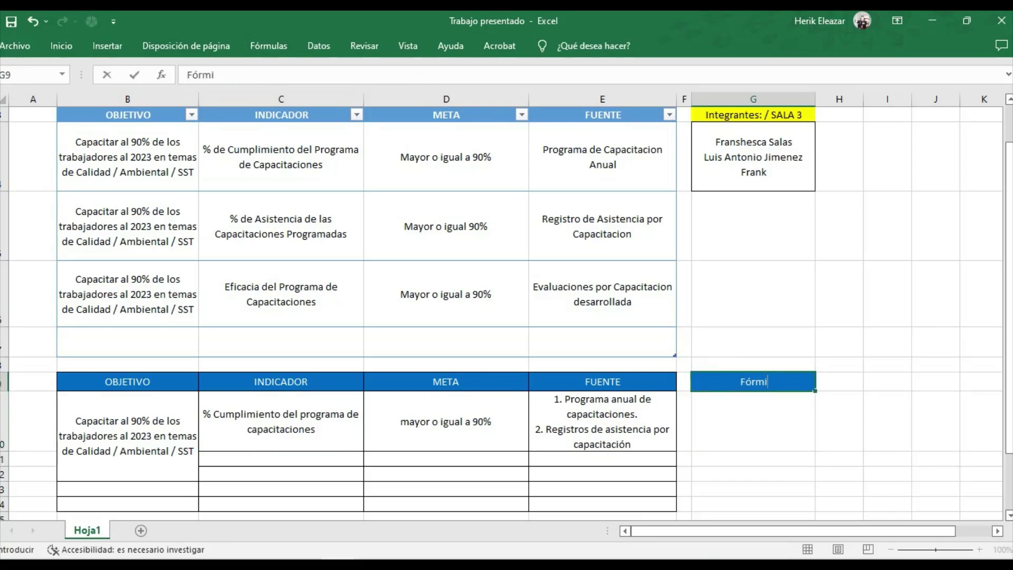
text(la del KPI)
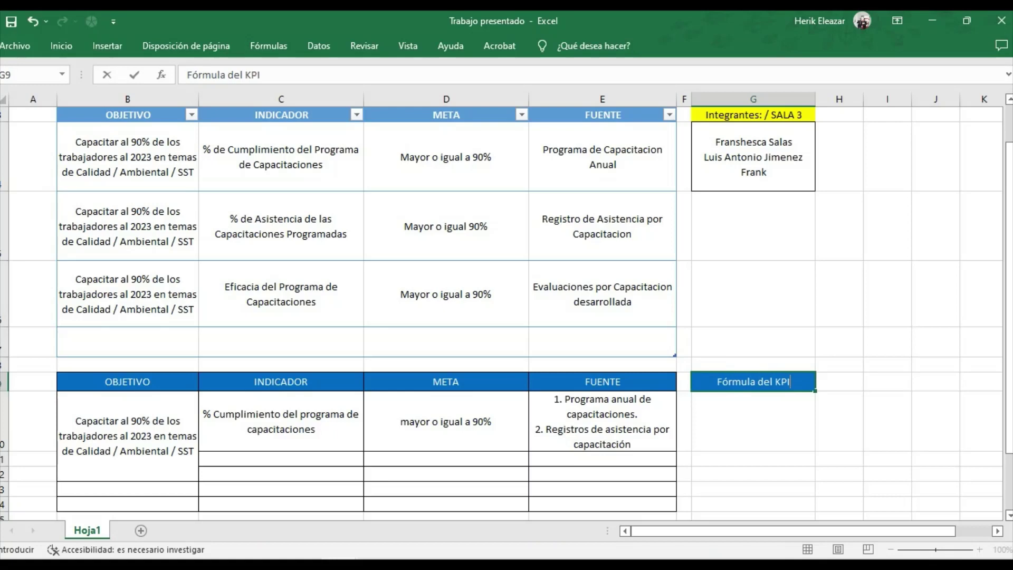
key(Return)
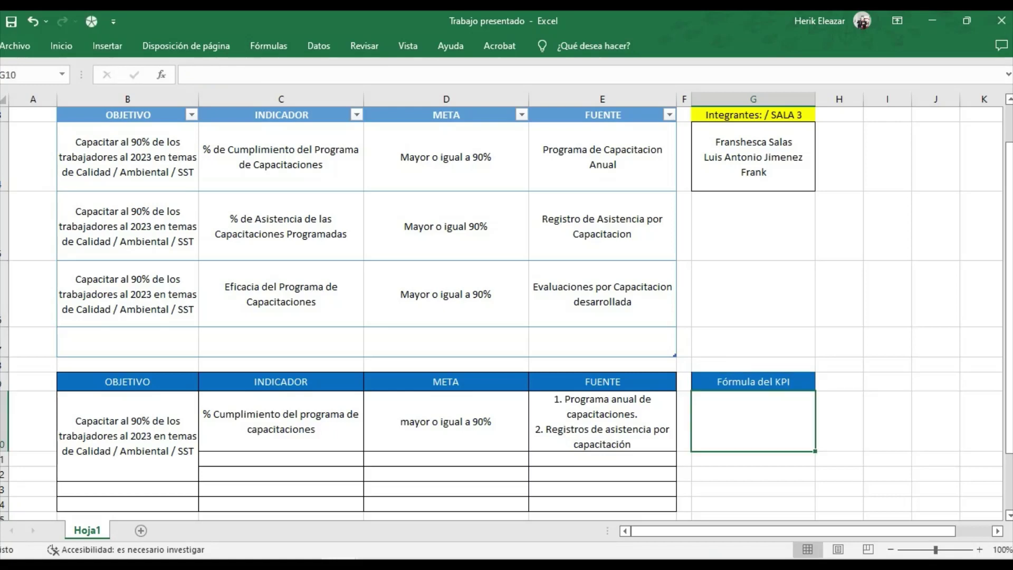
Extend the indicator column header in C9 of the corrected table to "INDICADOR -KPI".
click(281, 381)
key(F2)
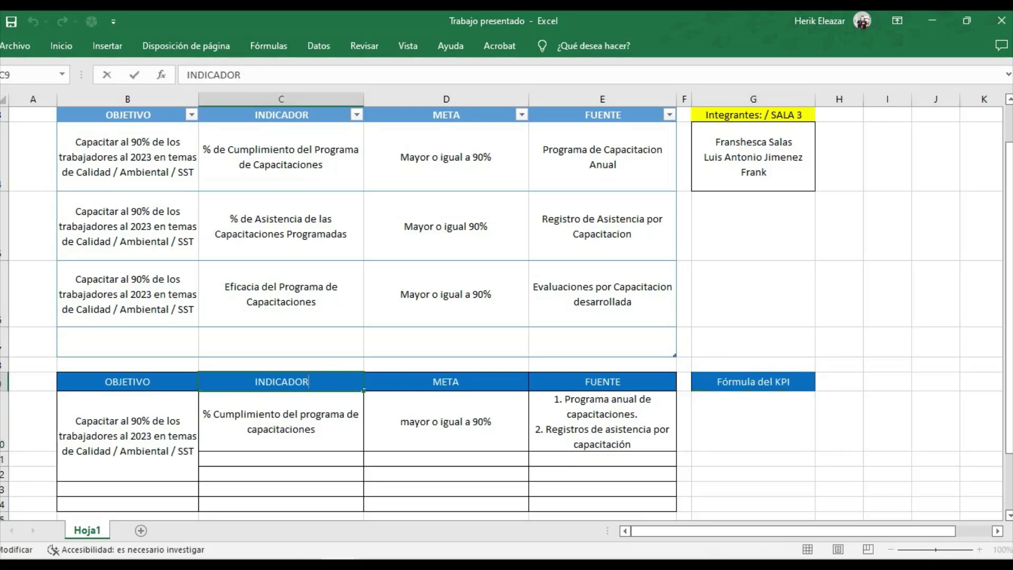
text(-KPI)
key(Return)
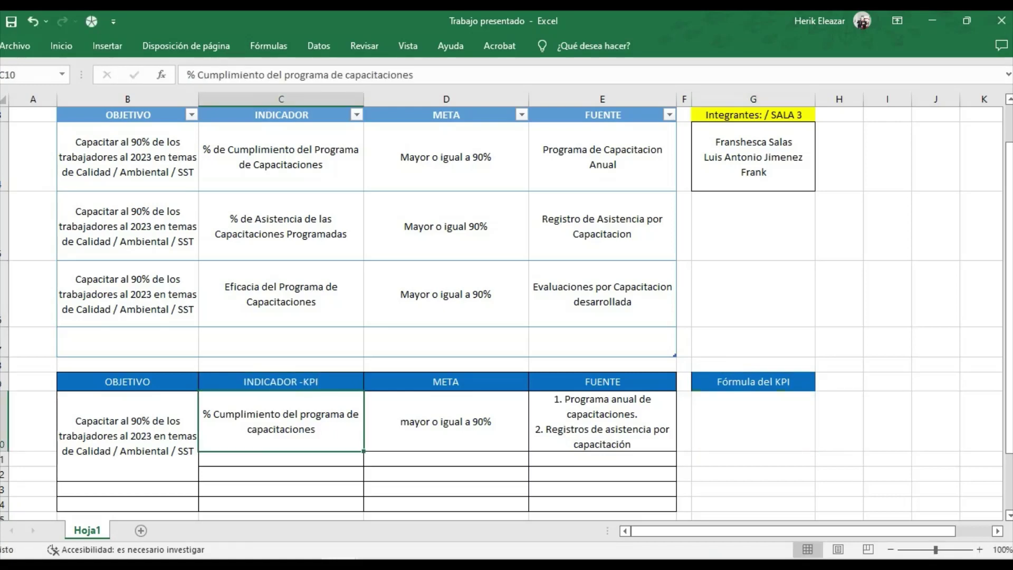
Write the KPI formula in G10 as "(N° de capacitaciones ejecutadas / N° de capacitaciones programadas) 100%".
click(752, 420)
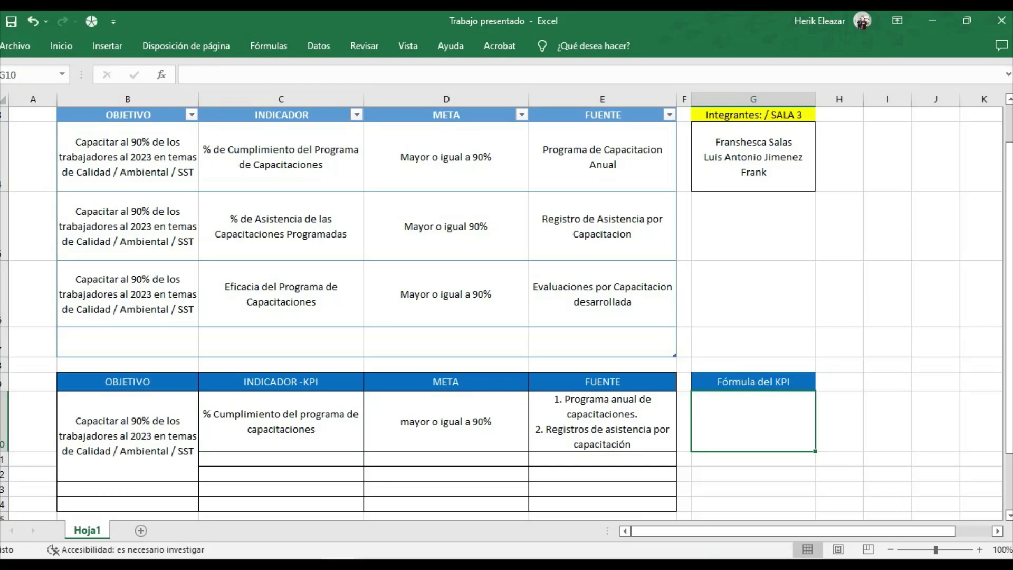
text((N)
key(Tab)
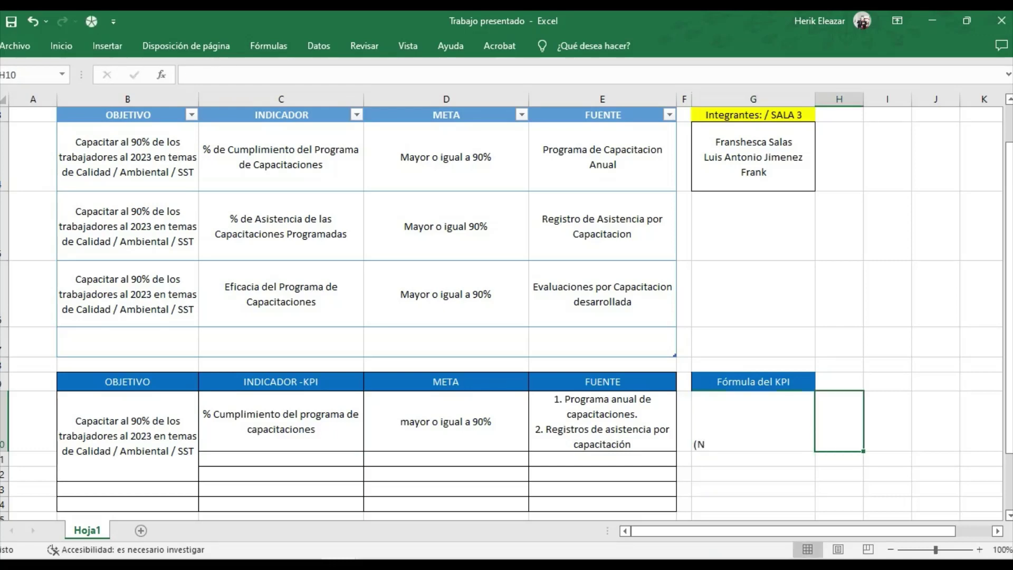
click(752, 421)
key(F2)
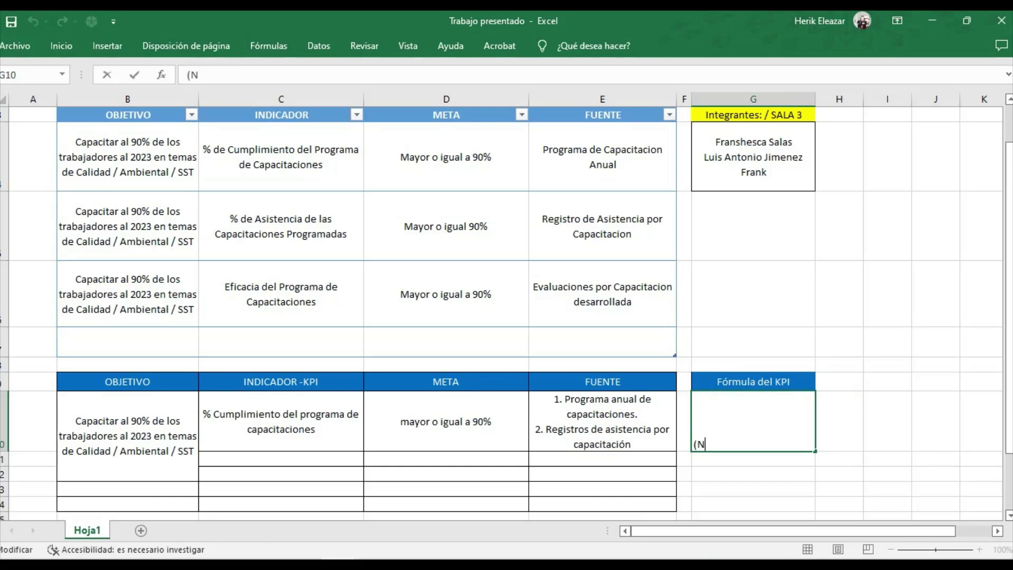
text(° de capa)
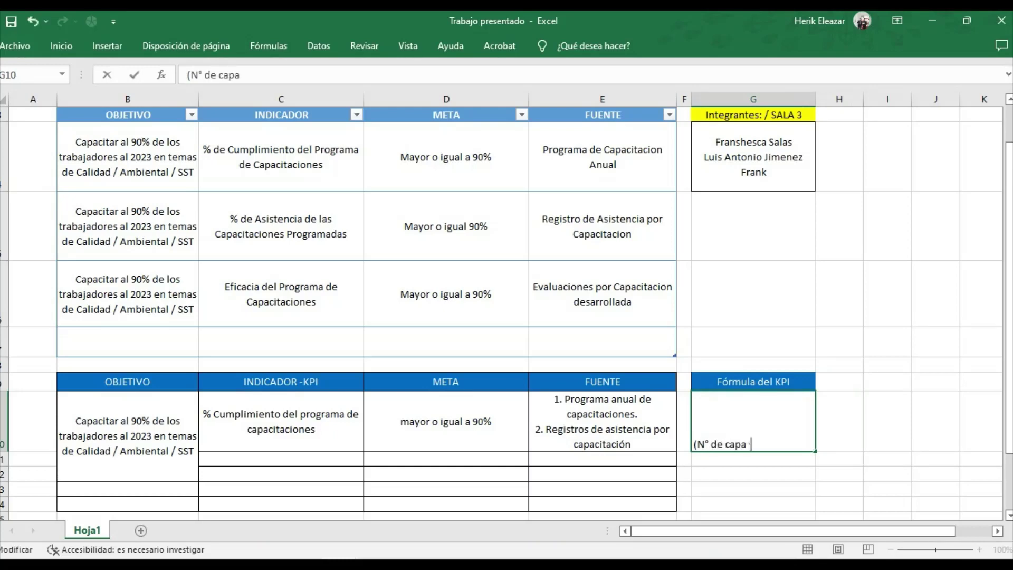
text(citaciones ejecutada)
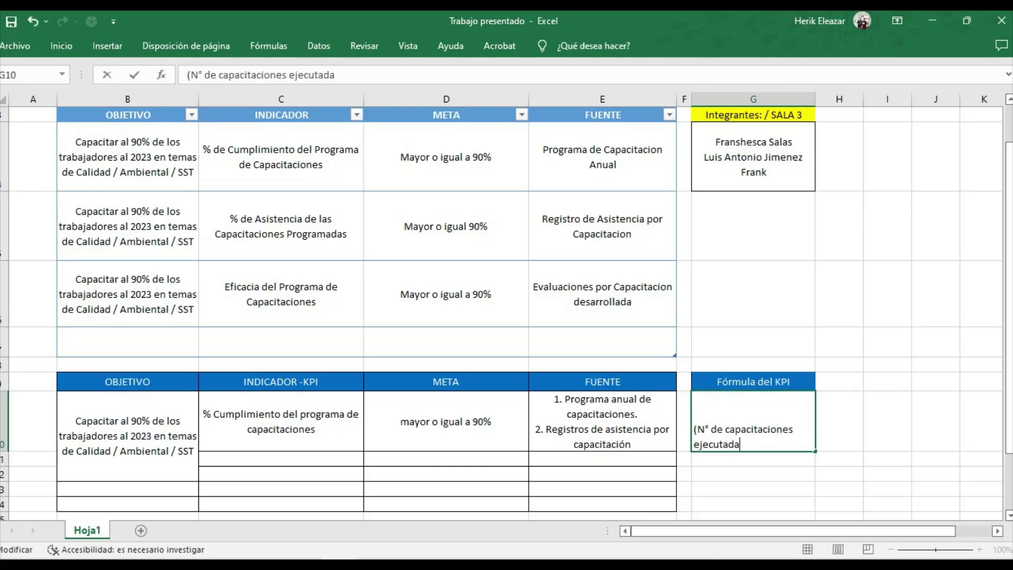
text(s / N° de capacitacin)
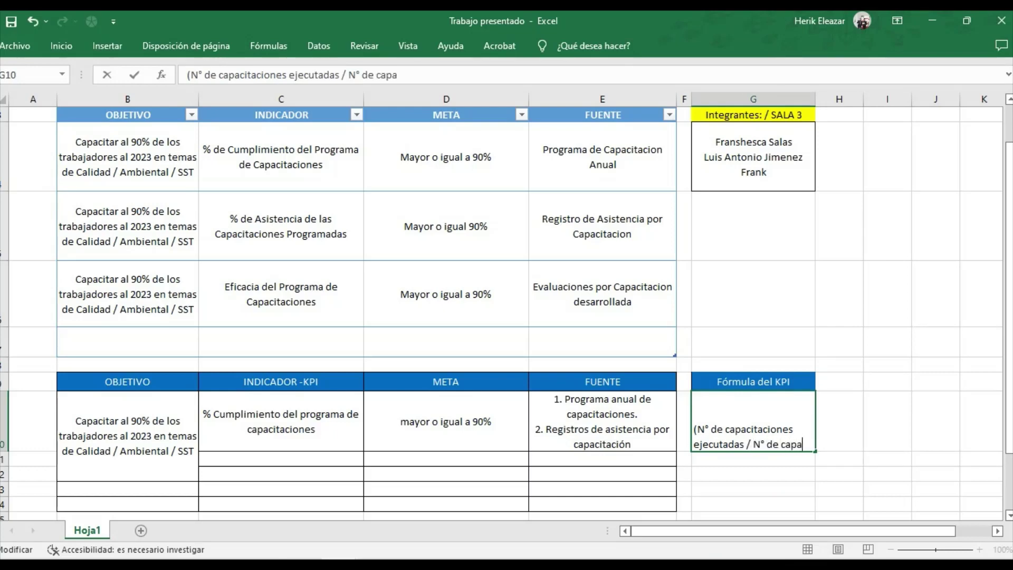
text(ones programad)
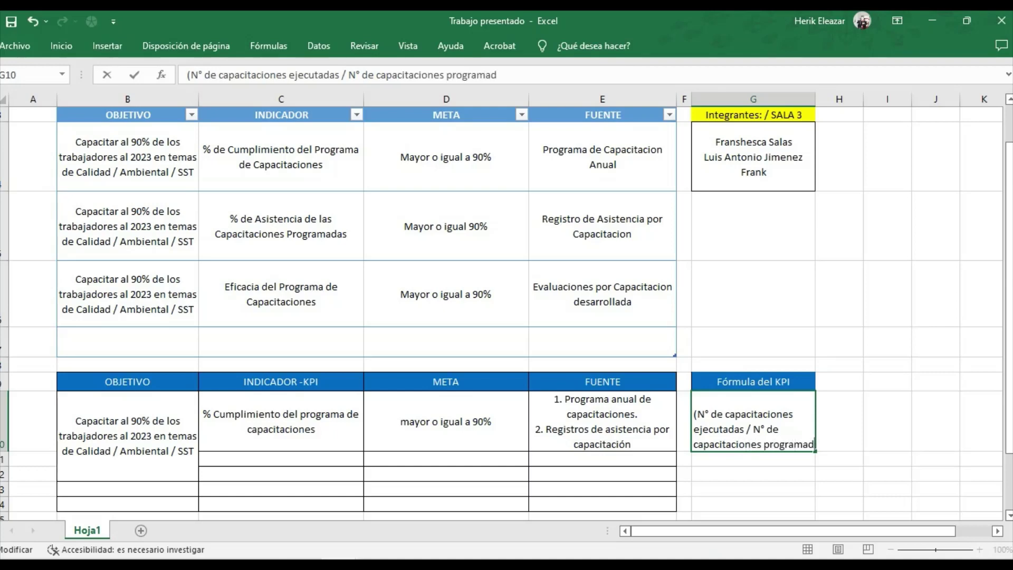
text(as)
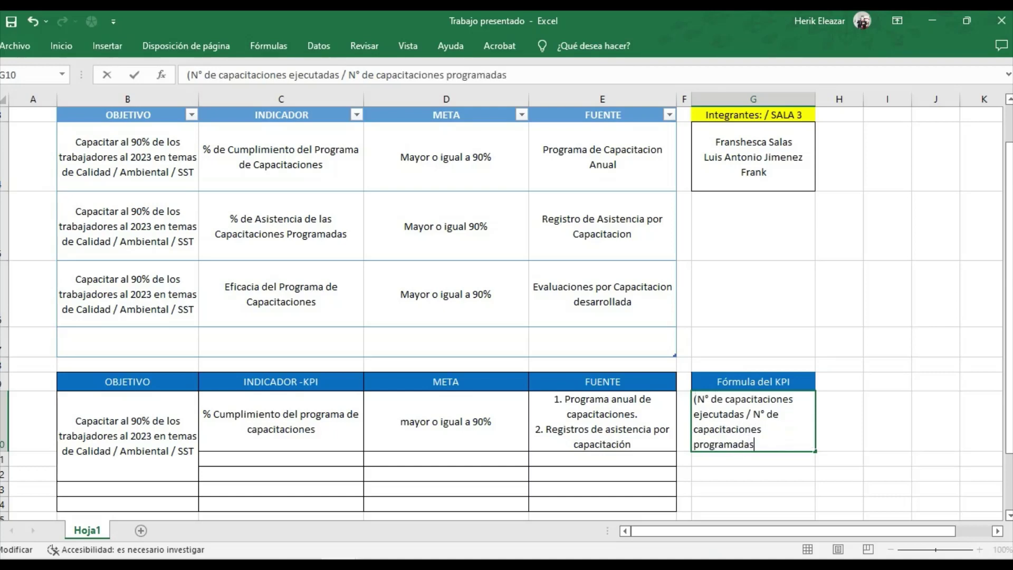
text() 100%)
key(Return)
click(753, 420)
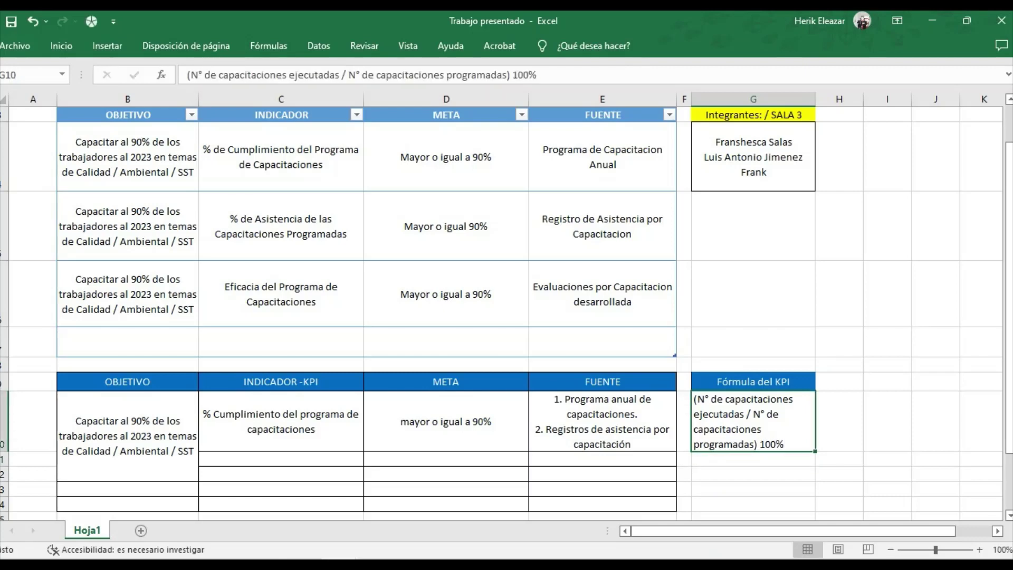
click(602, 420)
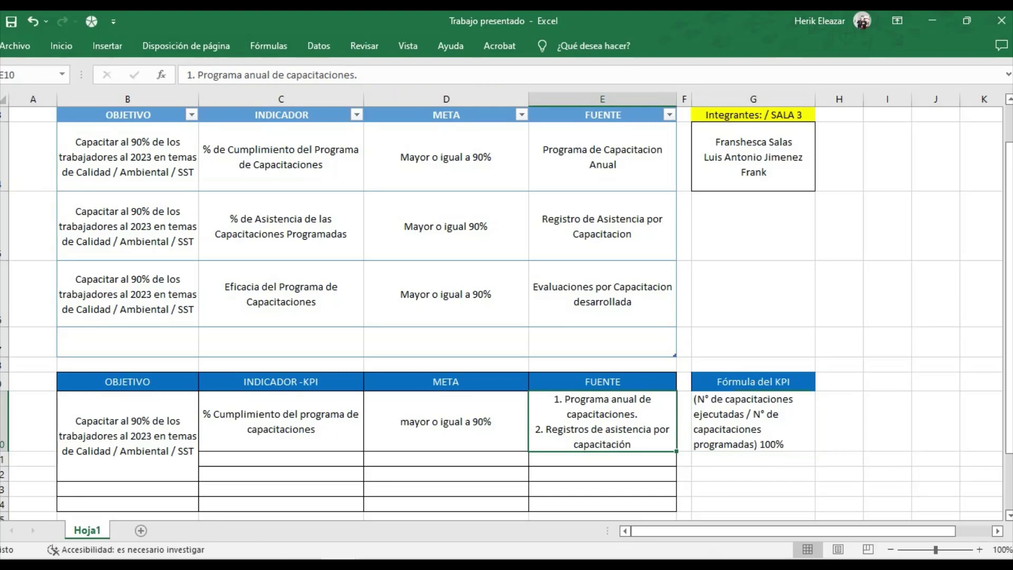
click(752, 420)
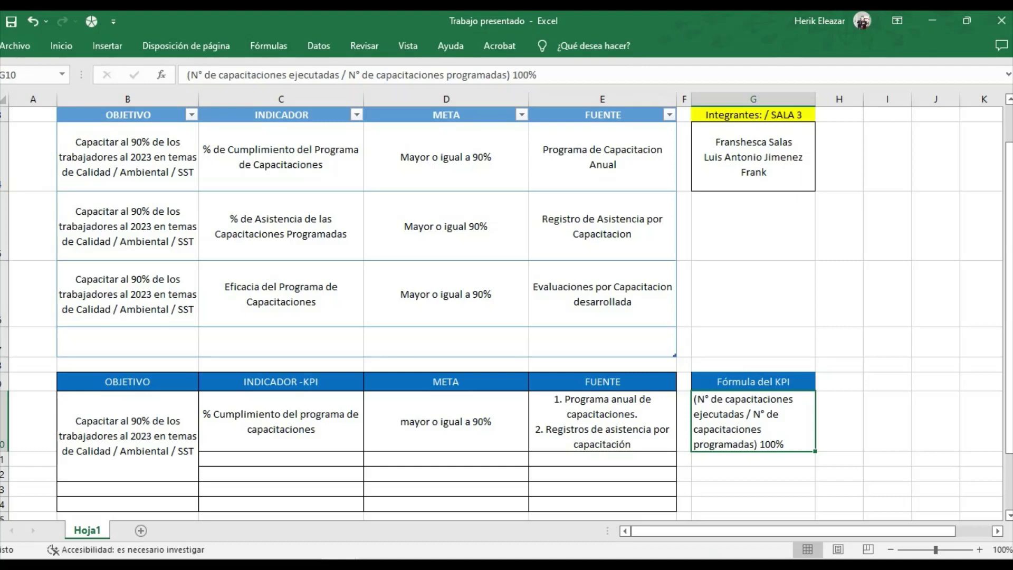
click(602, 225)
click(280, 226)
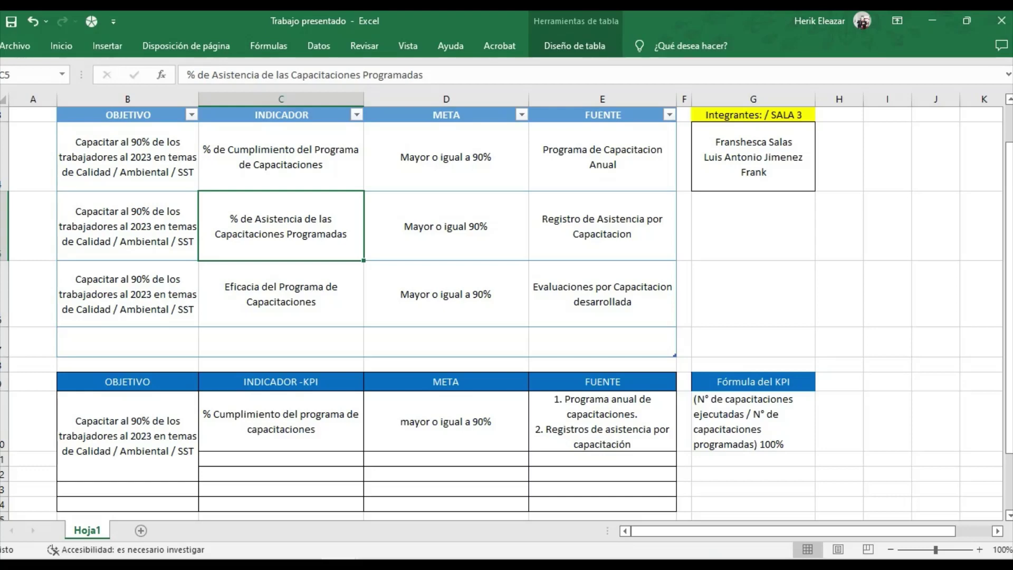
Enter "% de las personas que asistenten a las capacitqaciones programadas" in G5, beside the submitted attendance indicator, and wrap the cell's text.
click(752, 226)
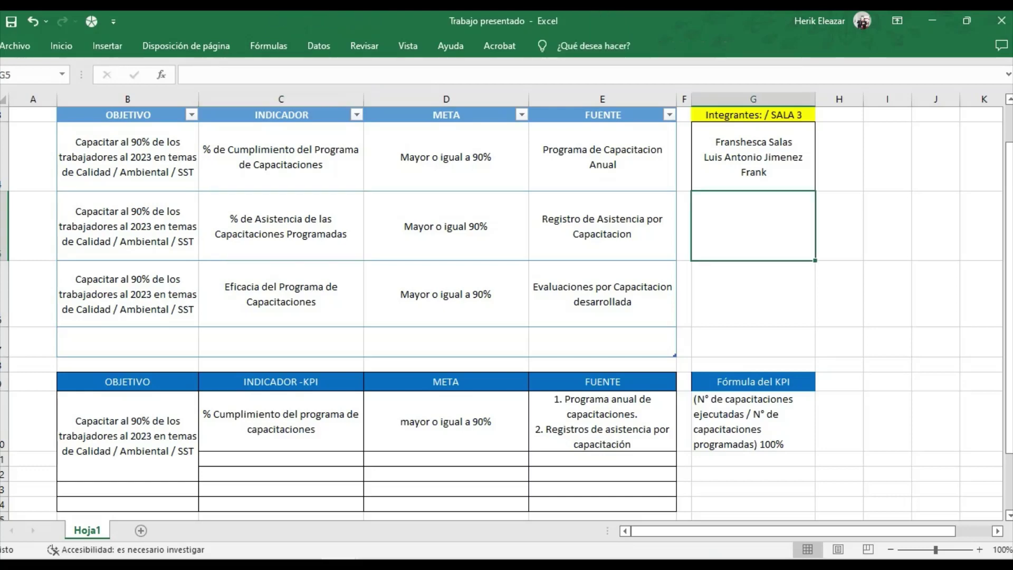
text(%)
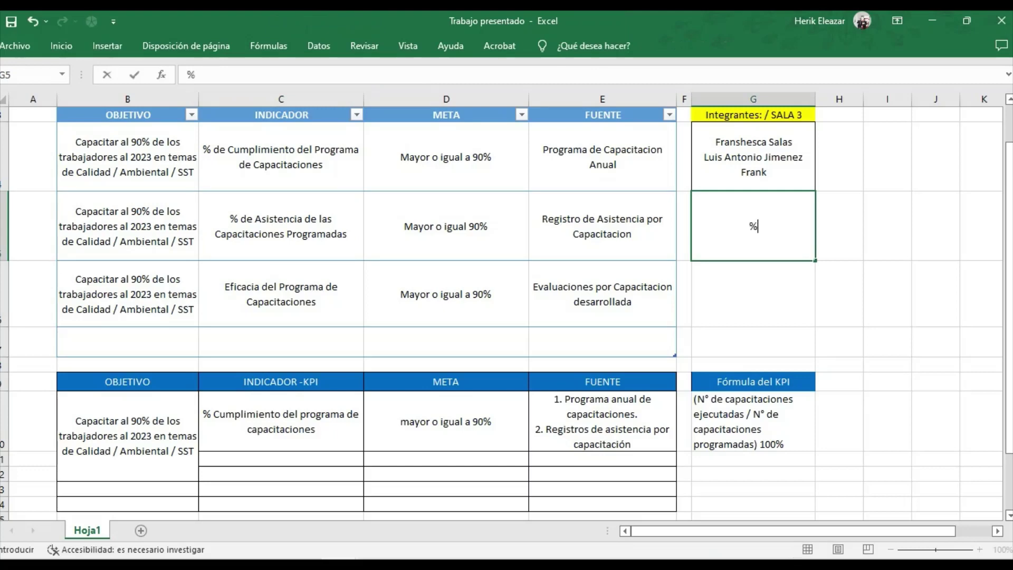
text( de las personas)
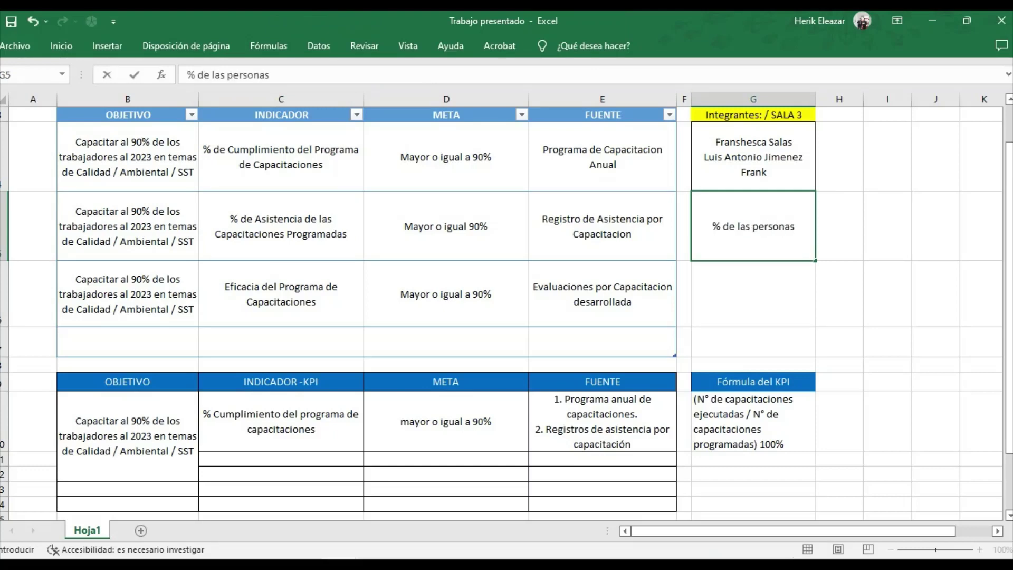
text( que asiste)
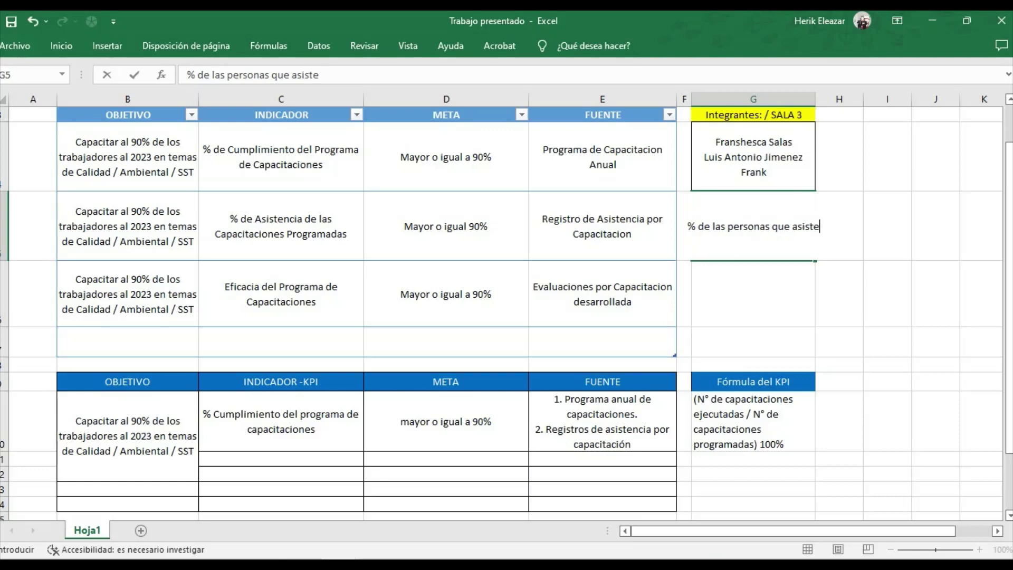
text(nten a las ac)
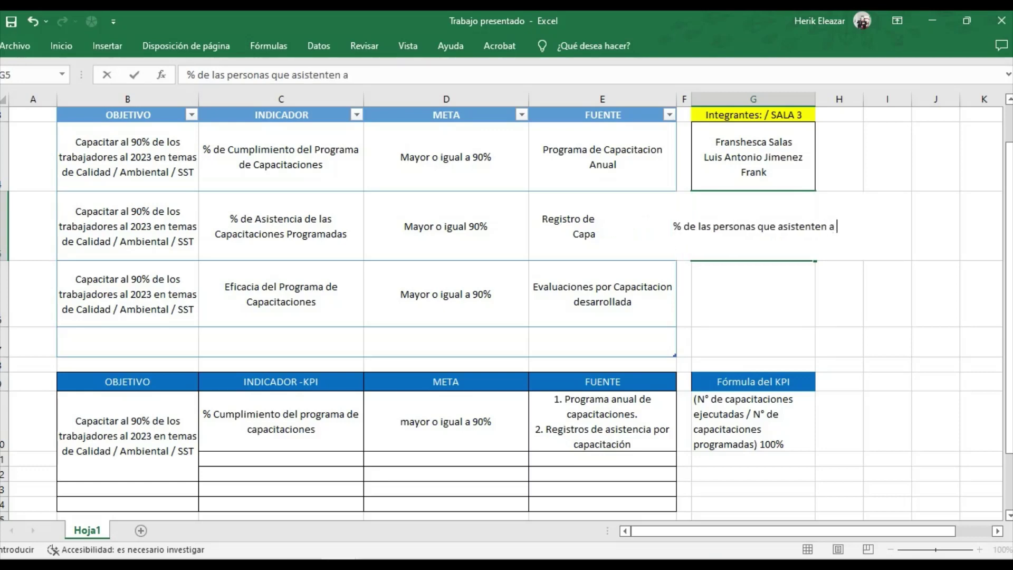
key(BackSpace)
key(BackSpace)
text(capacitqc)
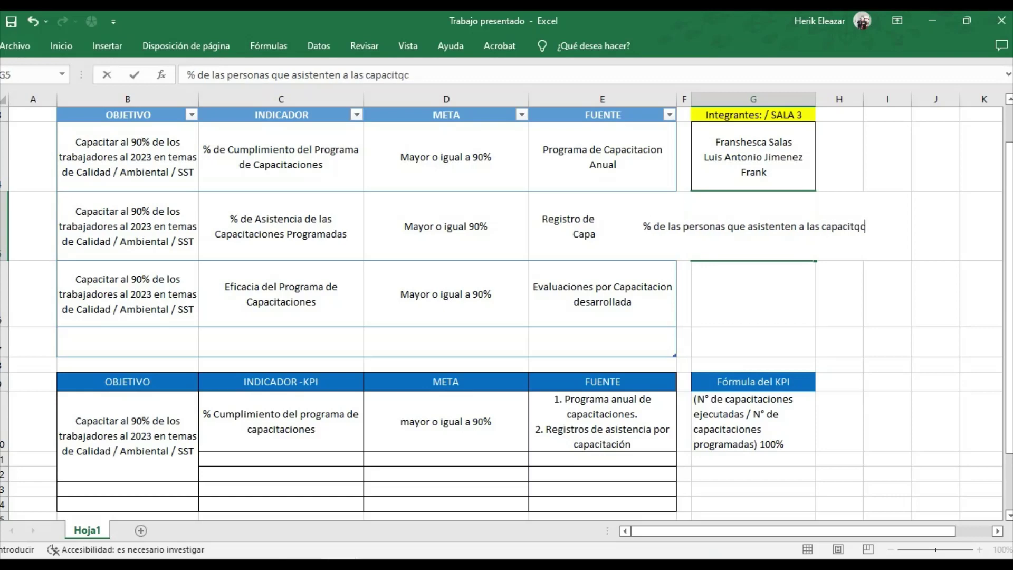
key(BackSpace)
text(acio)
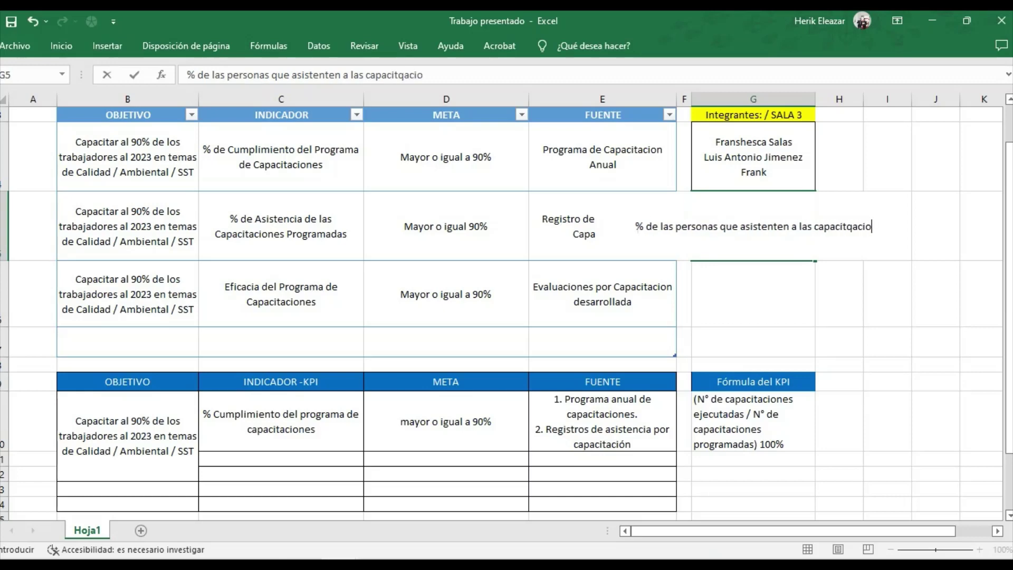
text(nes progra madas)
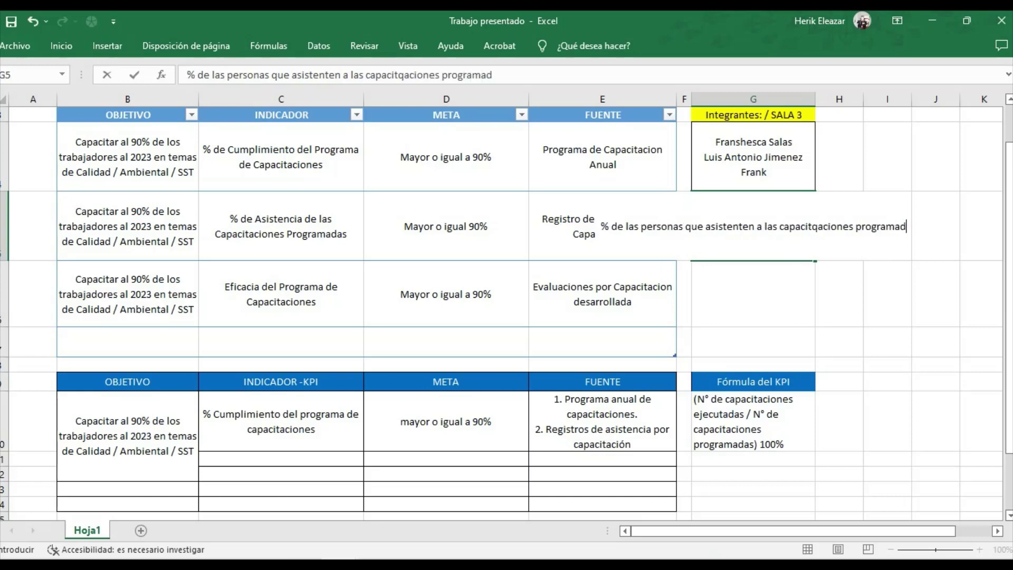
key(Return)
key(Up)
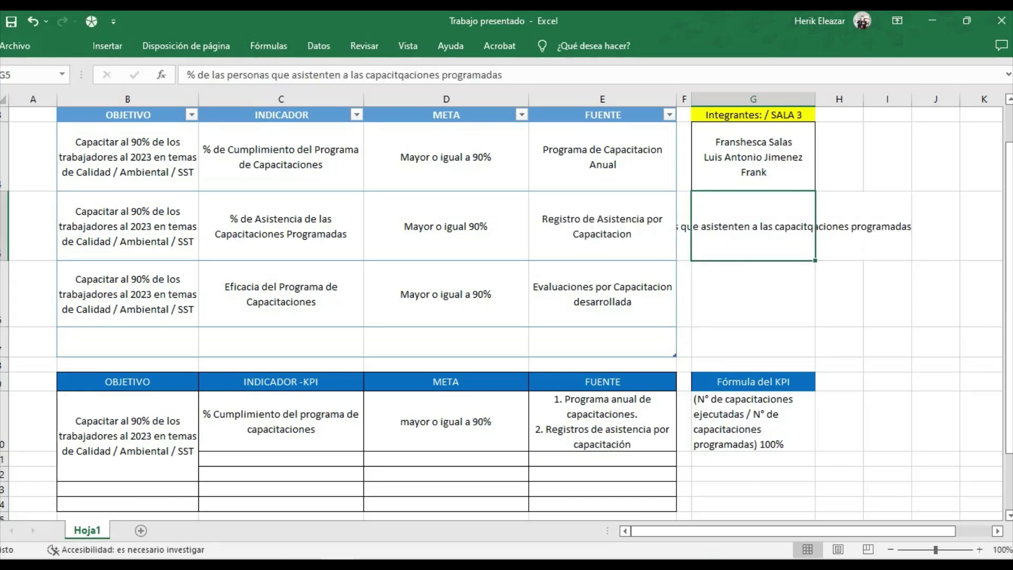
click(61, 45)
click(379, 74)
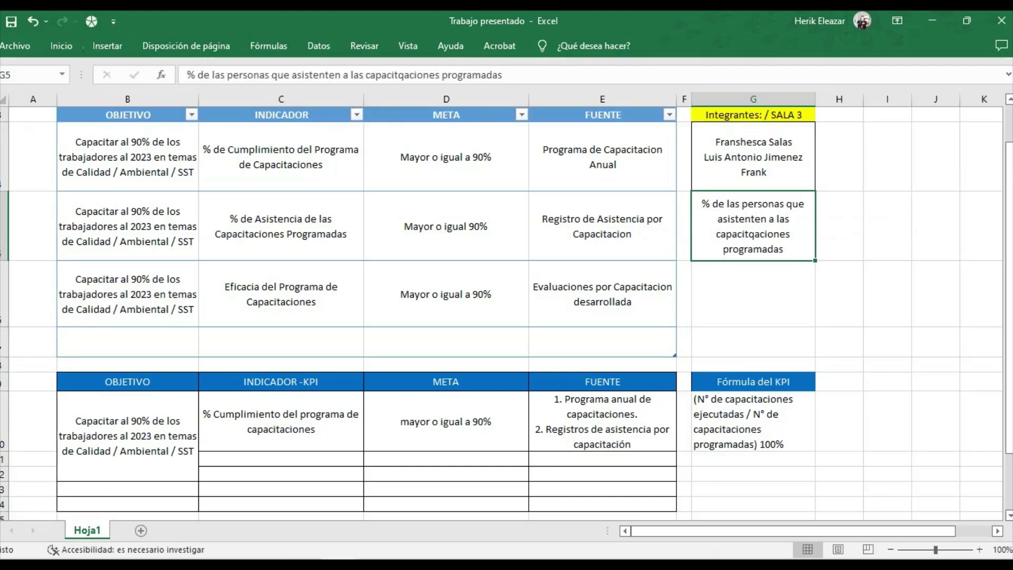
Enter "10 asistentes de 50 trabajadores" in H5 as an example for the submitted attendance indicator.
click(280, 226)
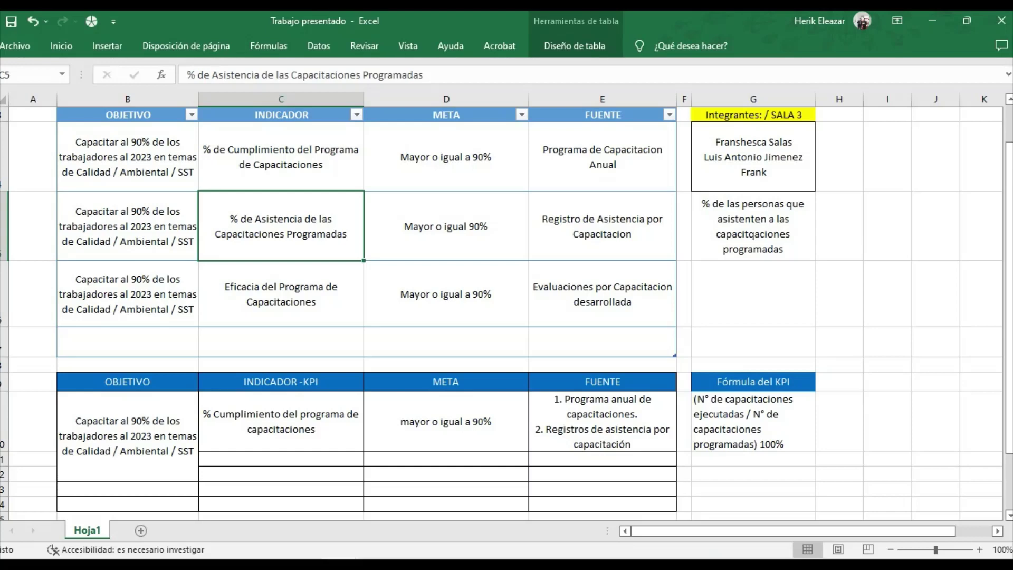
click(839, 226)
text(10)
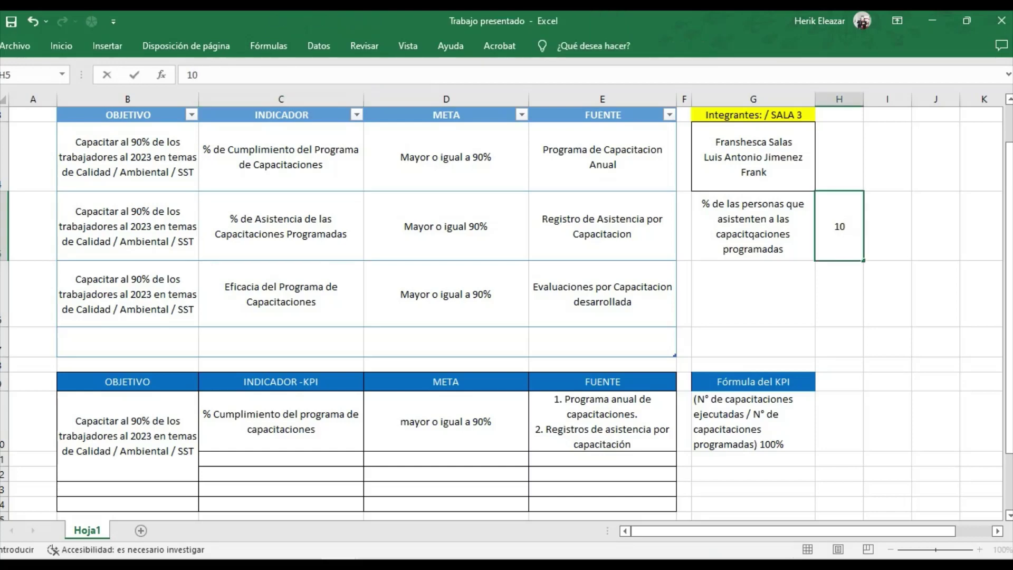
text( asistentes)
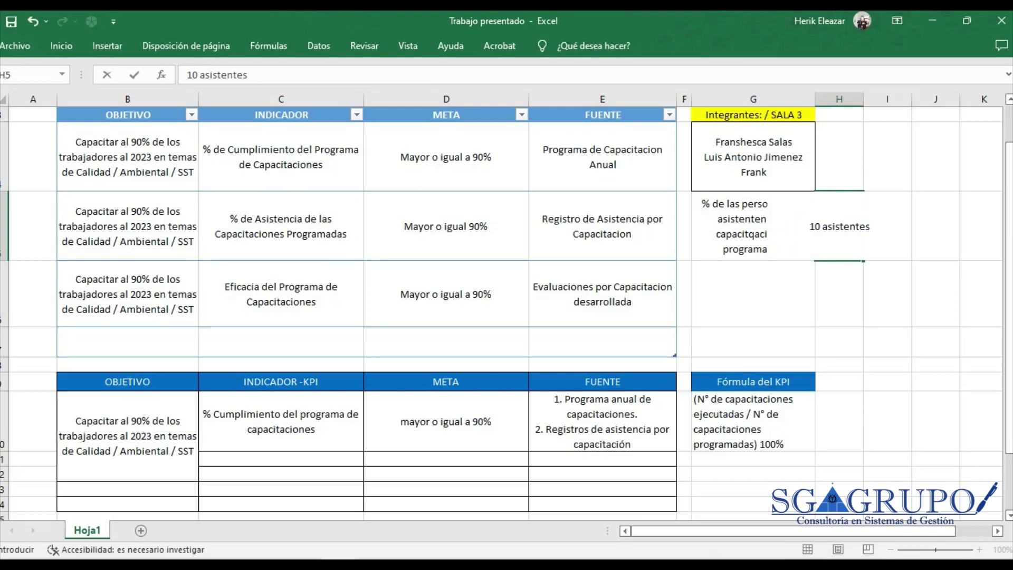
key(alt+Return)
text(de 50)
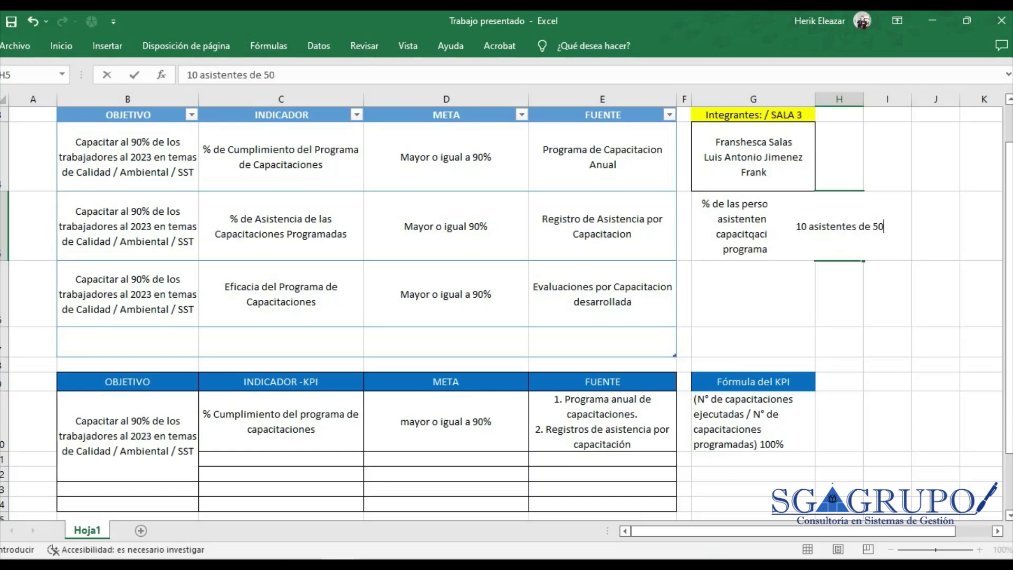
text( trabajadores)
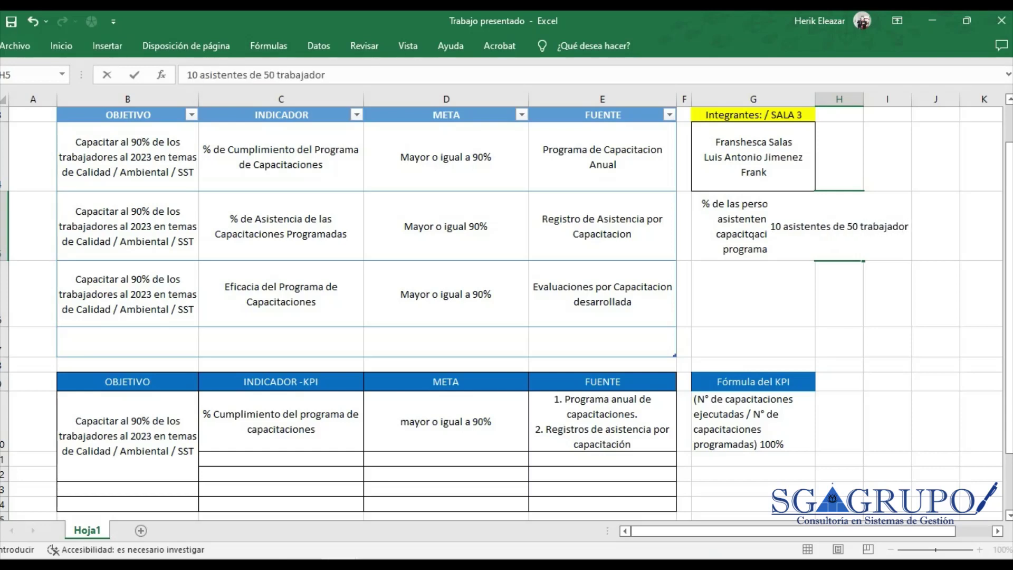
key(ctrl+Return)
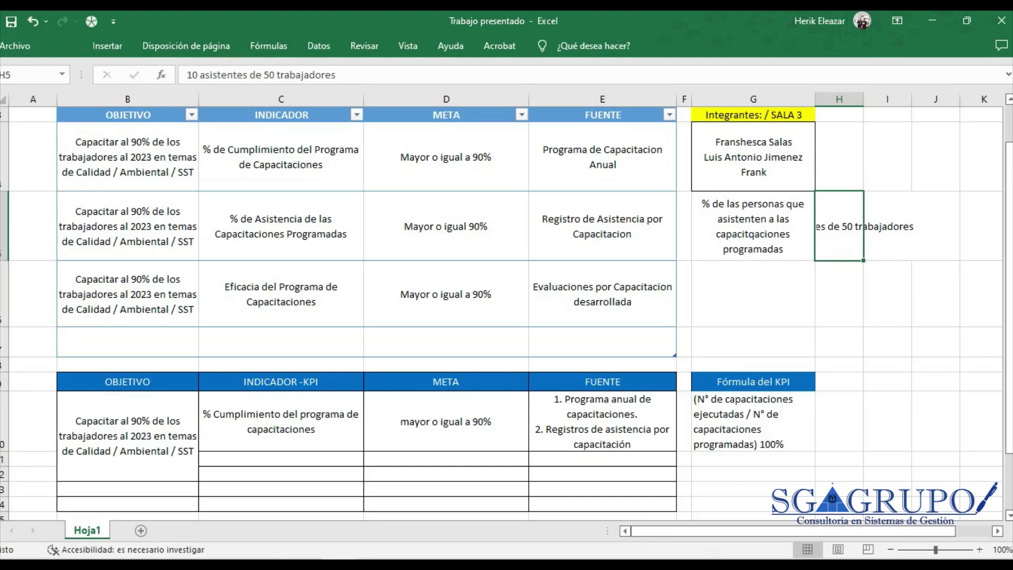
Wrap the text of the attendance example in H5 and widen column H so its words fit without splitting.
click(62, 45)
click(379, 75)
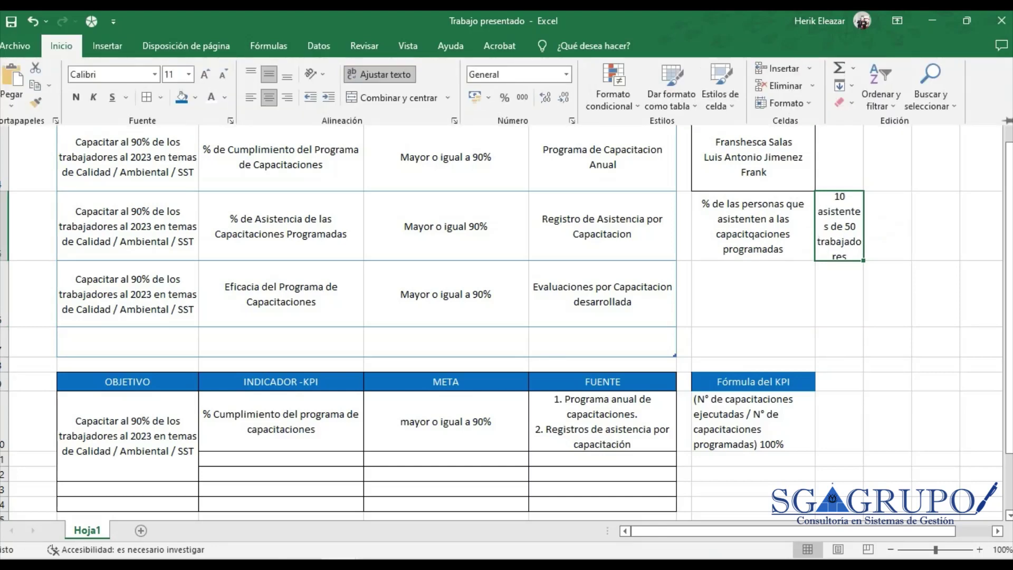
drag(863, 99, 879, 99)
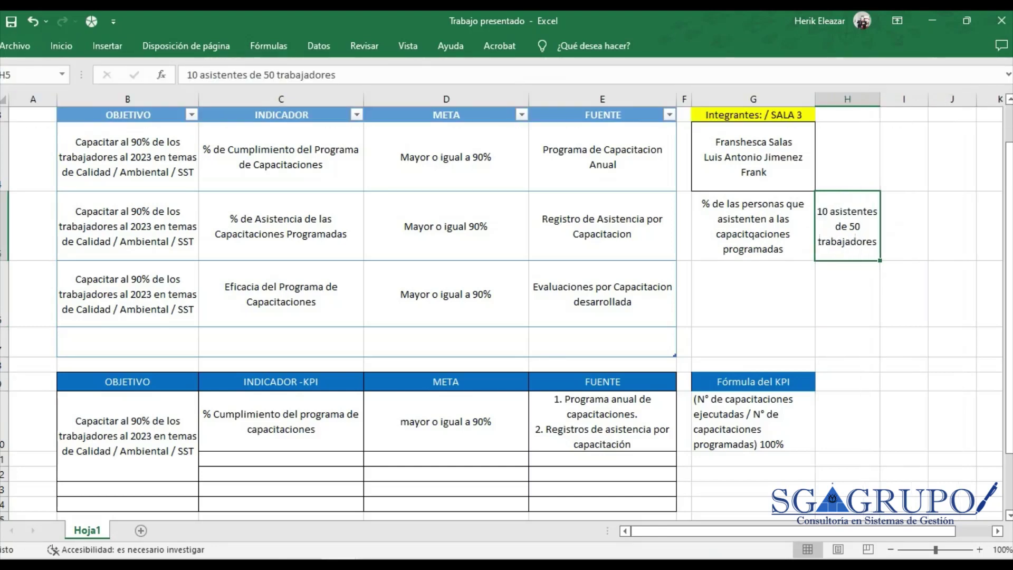
Start the second indicator in C11 of the corrected table with "%", checking it against the submitted attendance indicator and its example.
click(281, 226)
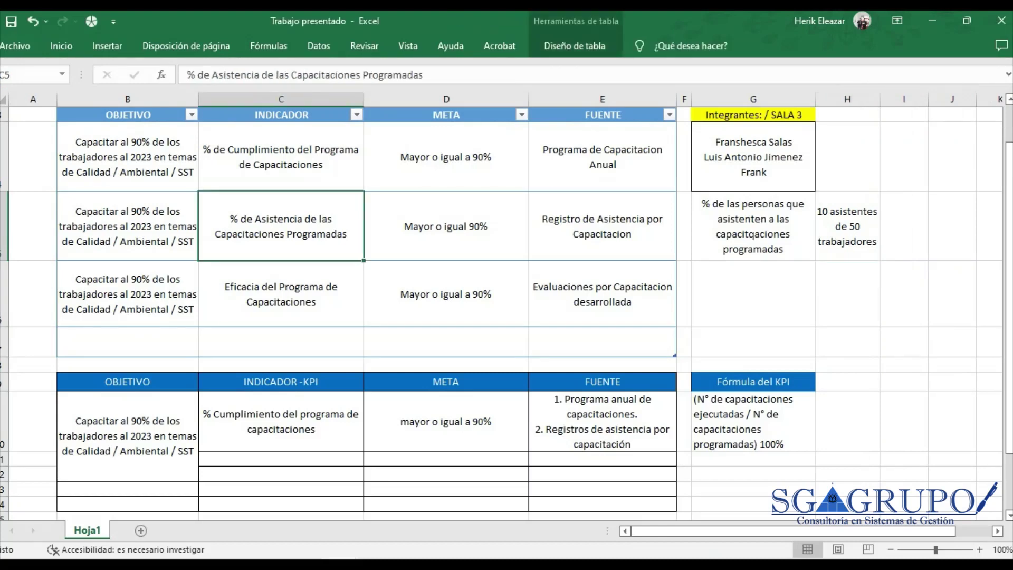
click(280, 458)
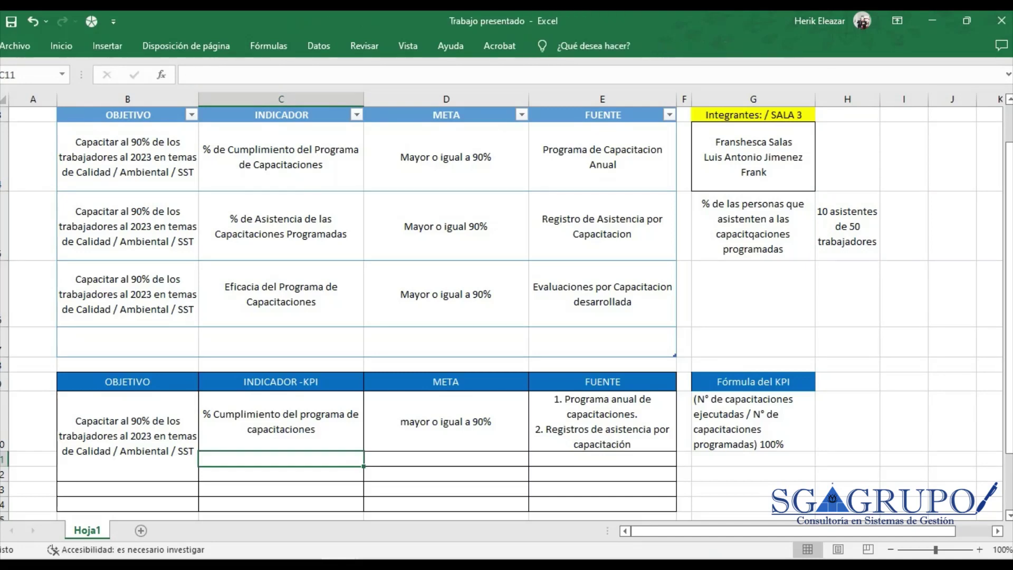
text(%)
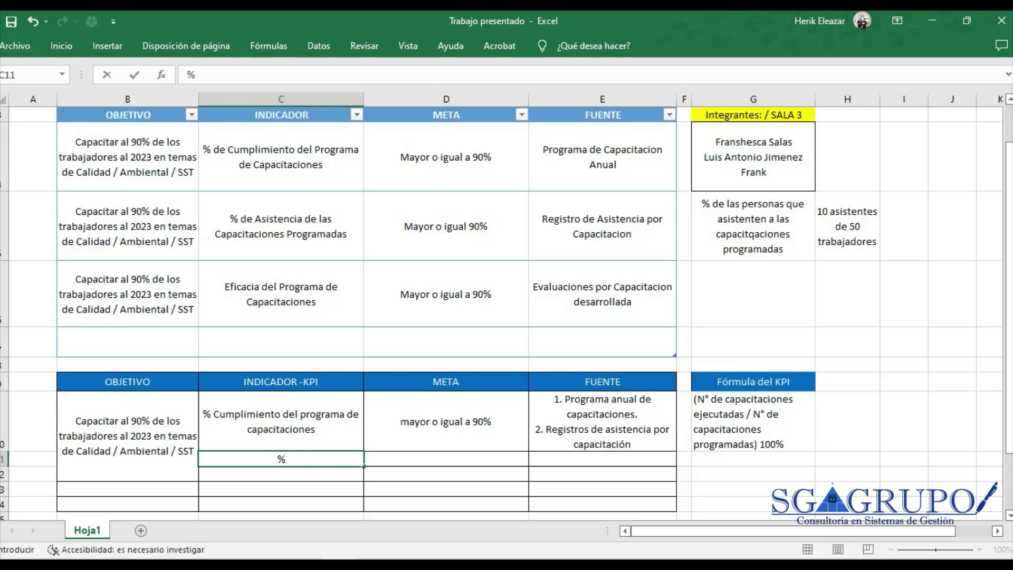
click(847, 226)
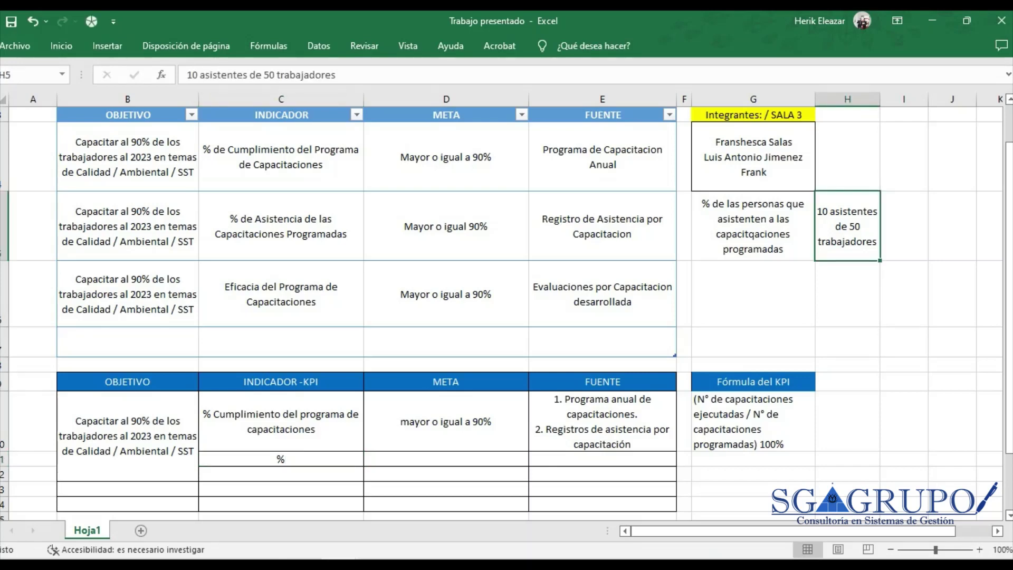
click(280, 458)
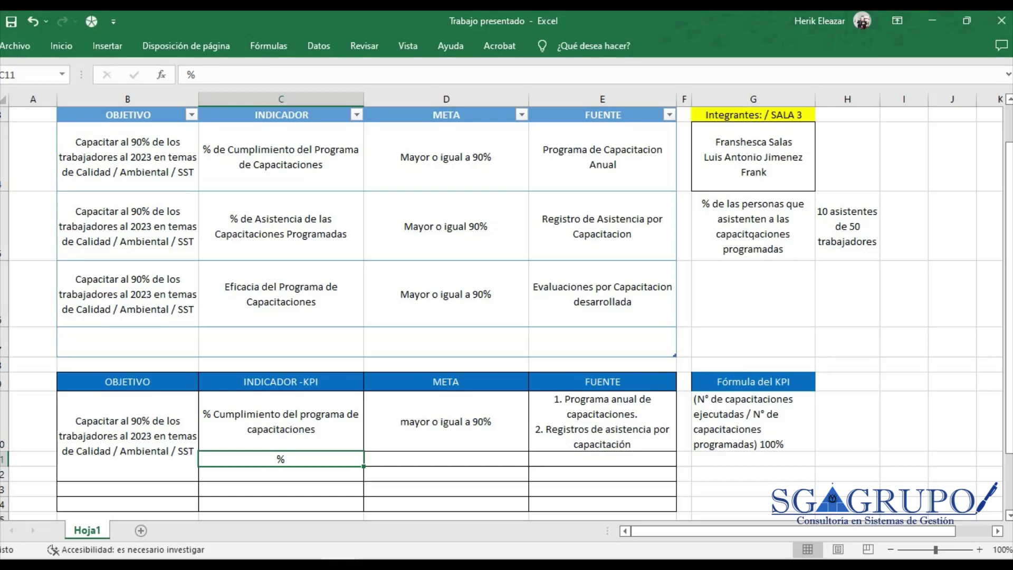
click(753, 458)
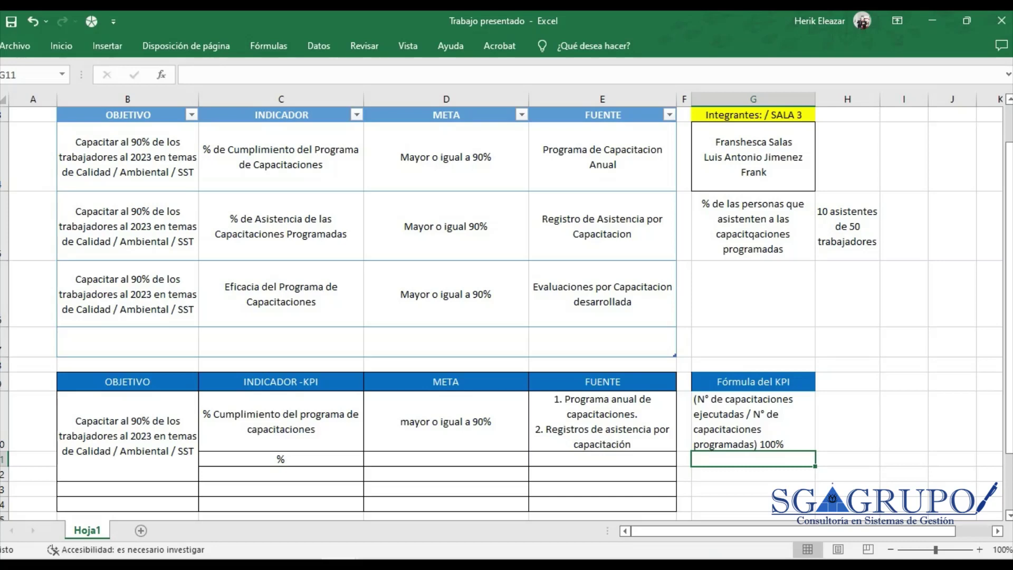
click(281, 225)
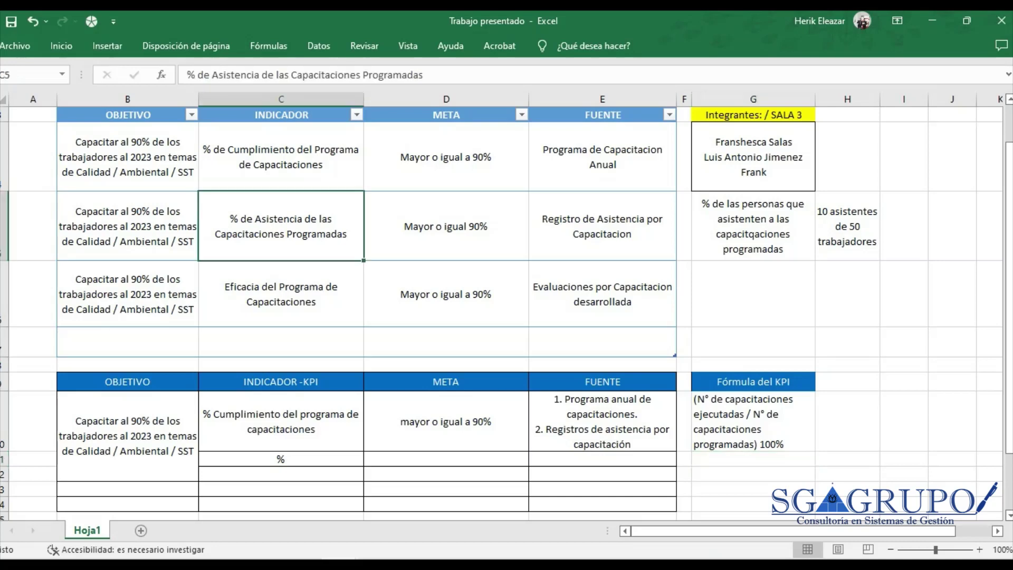
click(281, 458)
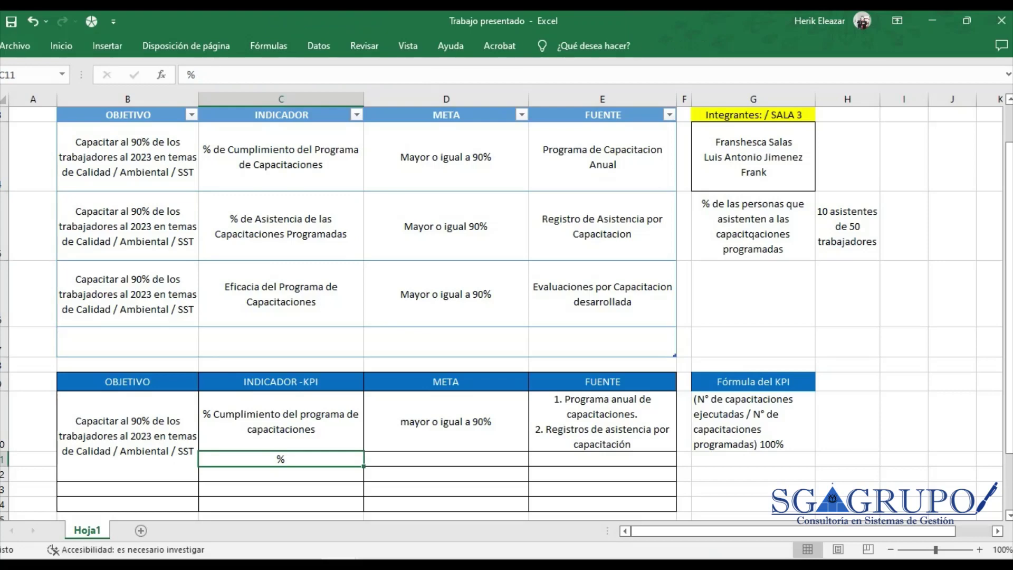
Complete the indicator in C11 as "% de asistentes programados según capacitaciones asignadas" and make row 10 slightly taller.
key(F2)
text(de )
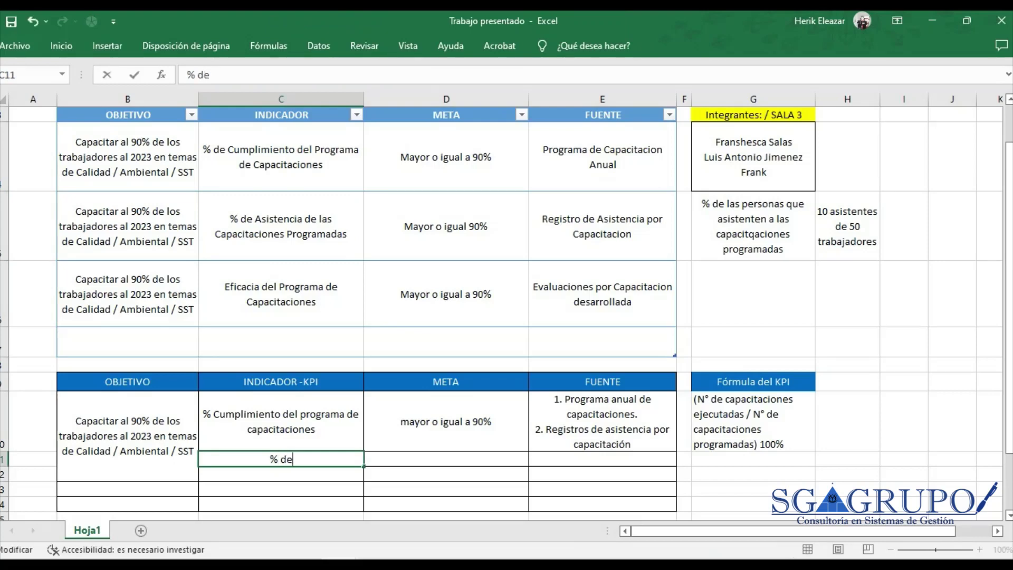
text(asistentes)
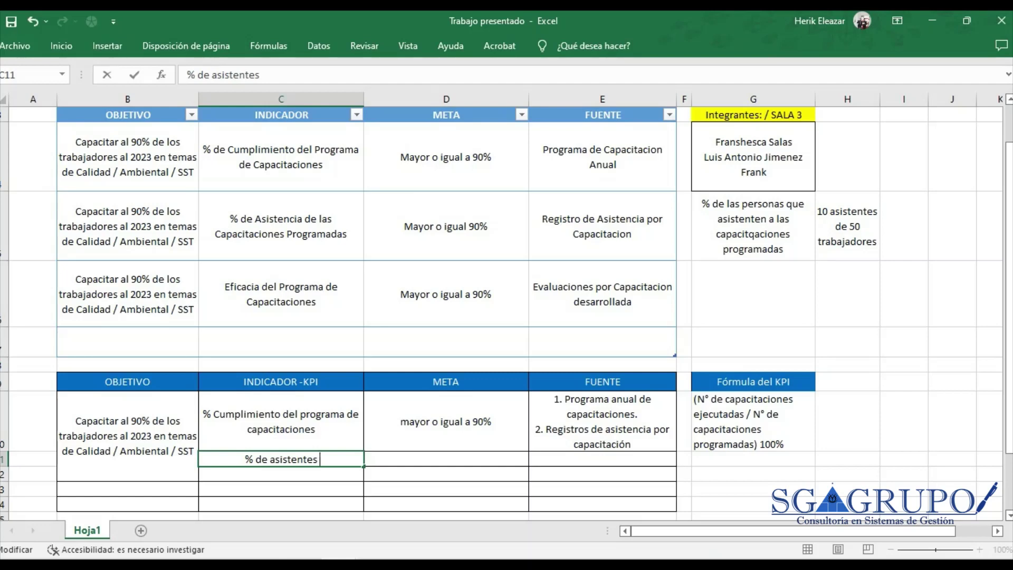
text(pr)
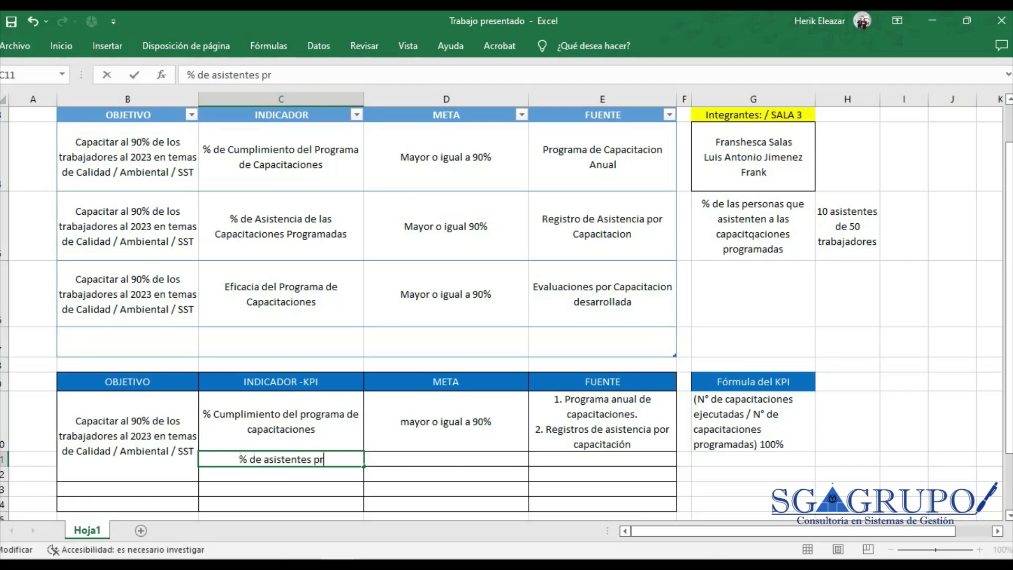
text(ogramados)
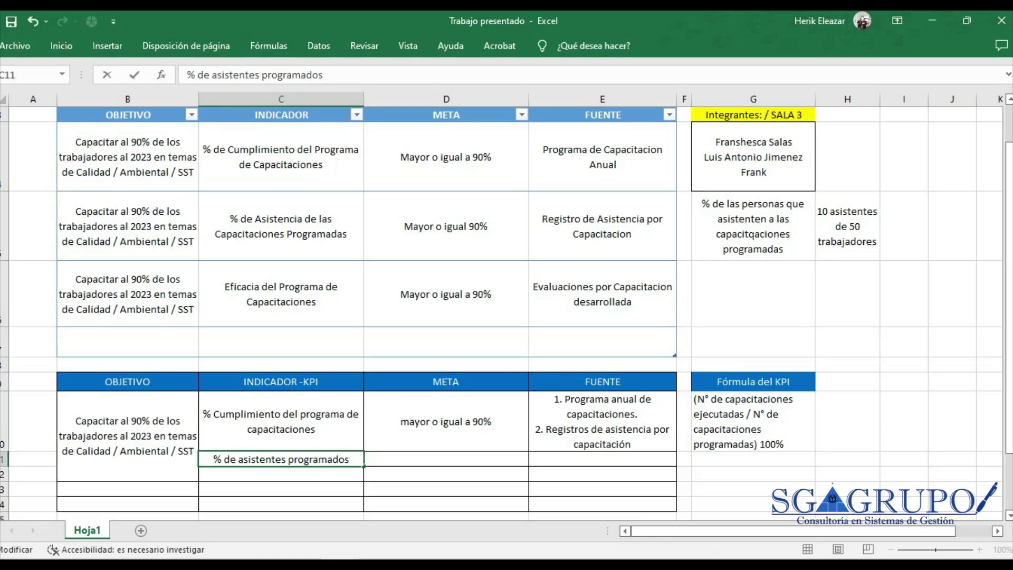
text(seg)
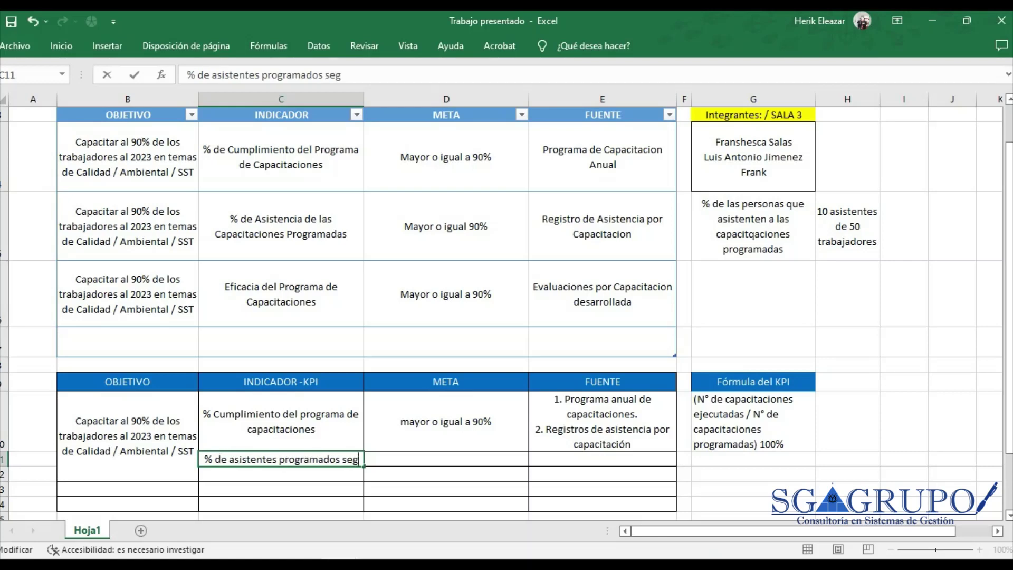
text(ún capaca)
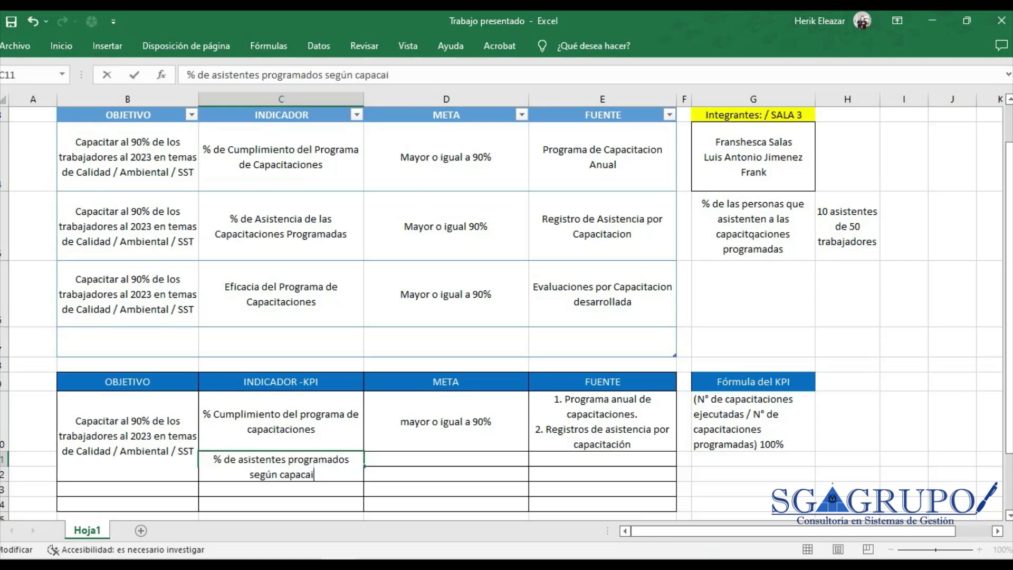
key(BackSpace)
text(itacione)
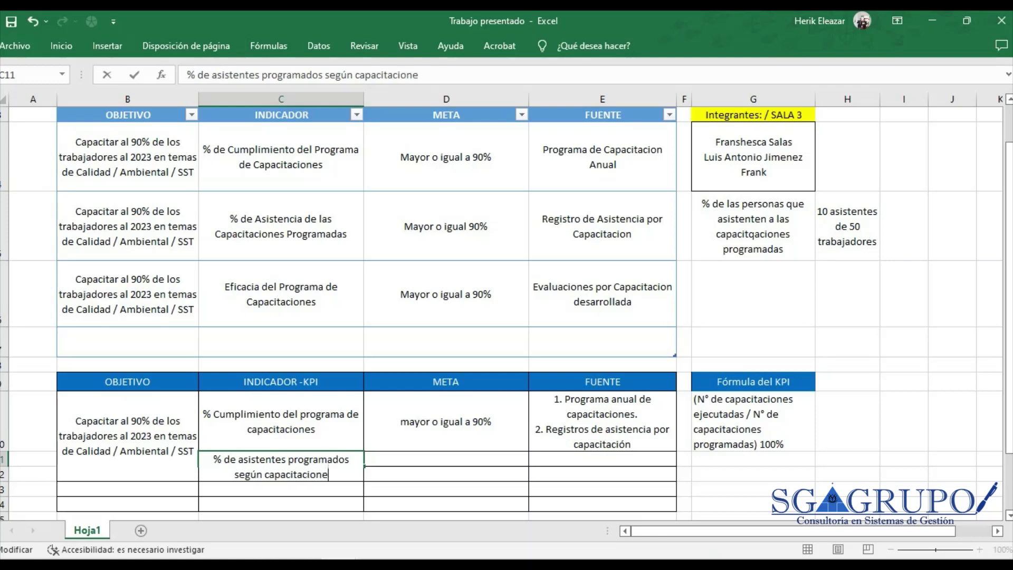
text(s asignadas)
key(Return)
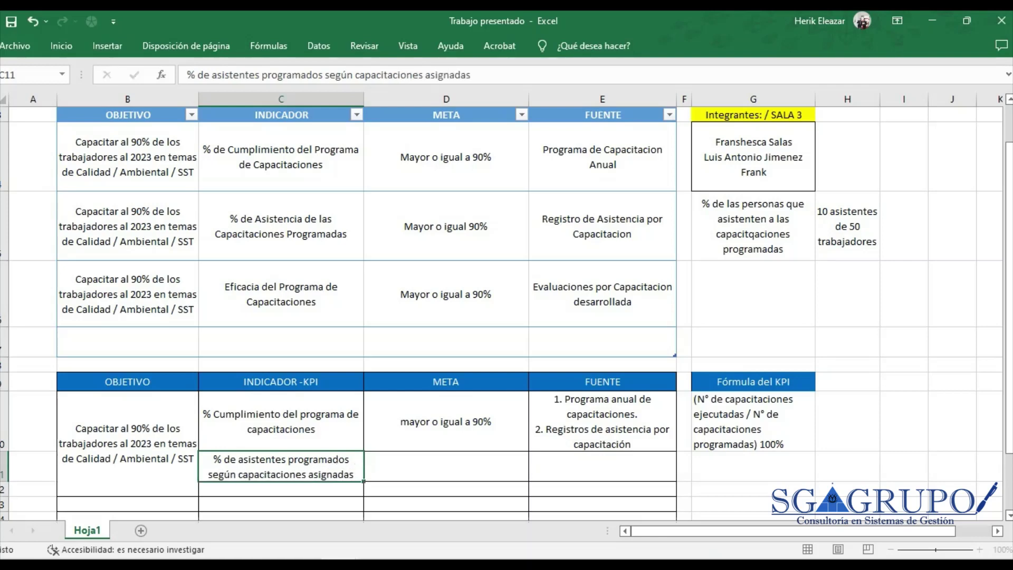
key(Up)
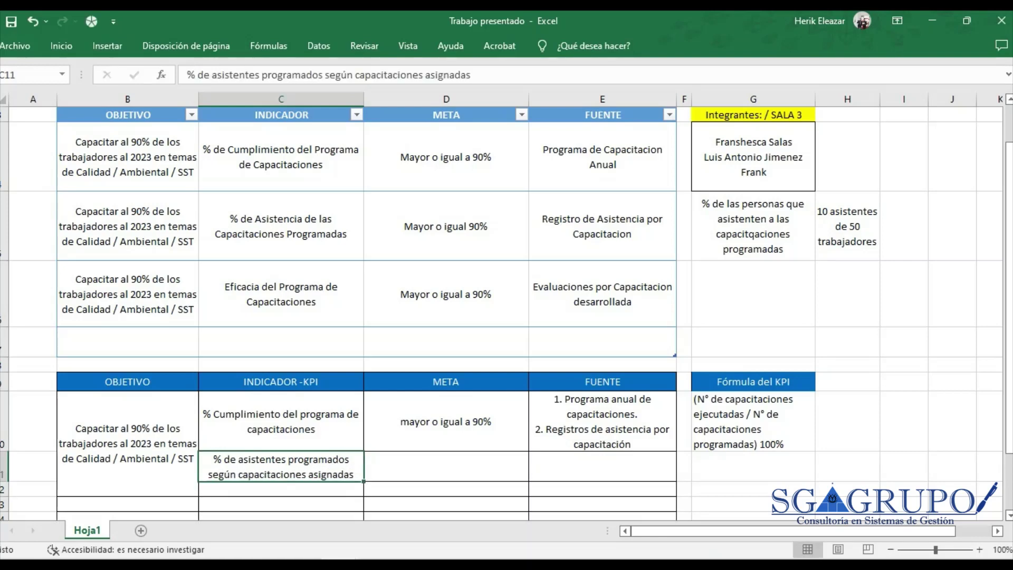
drag(3, 450, 3, 453)
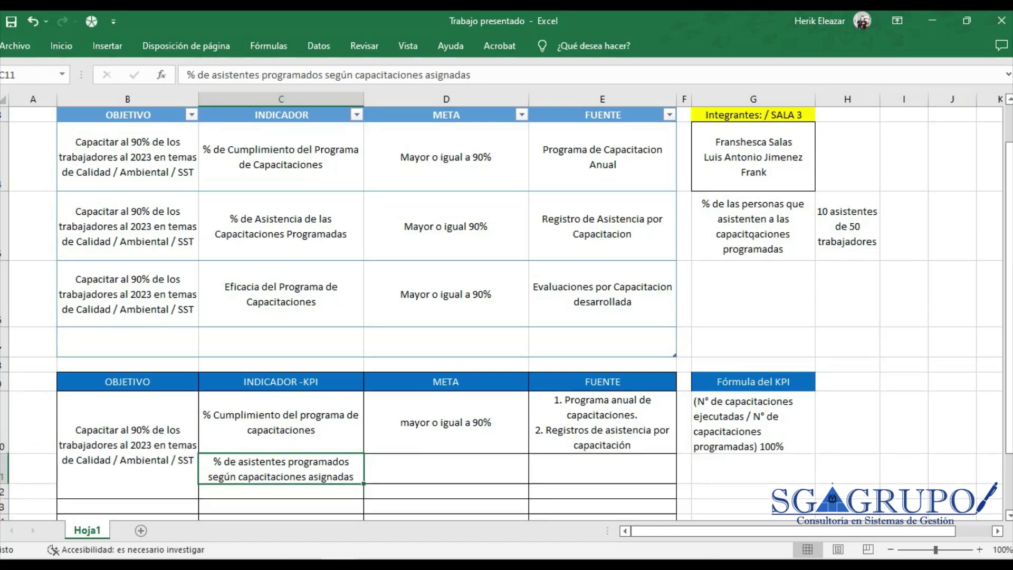
Switch to the workbook "Ejemplo programa de capacitación" and set the target audience of the Curso SUCAMEC event to "Agentes de Seguridad".
key(alt+Tab)
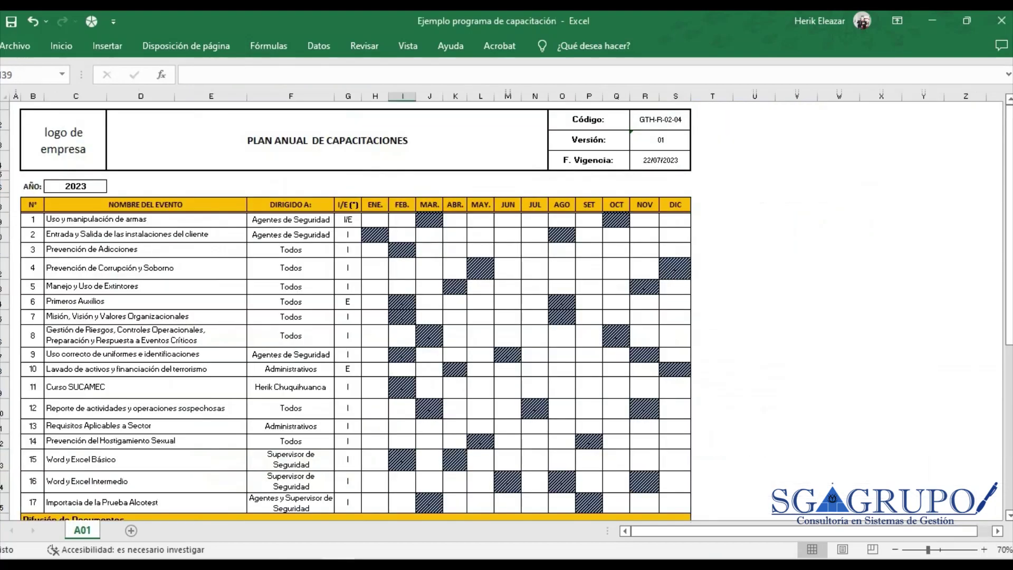
drag(290, 219, 290, 301)
key(alt+Tab)
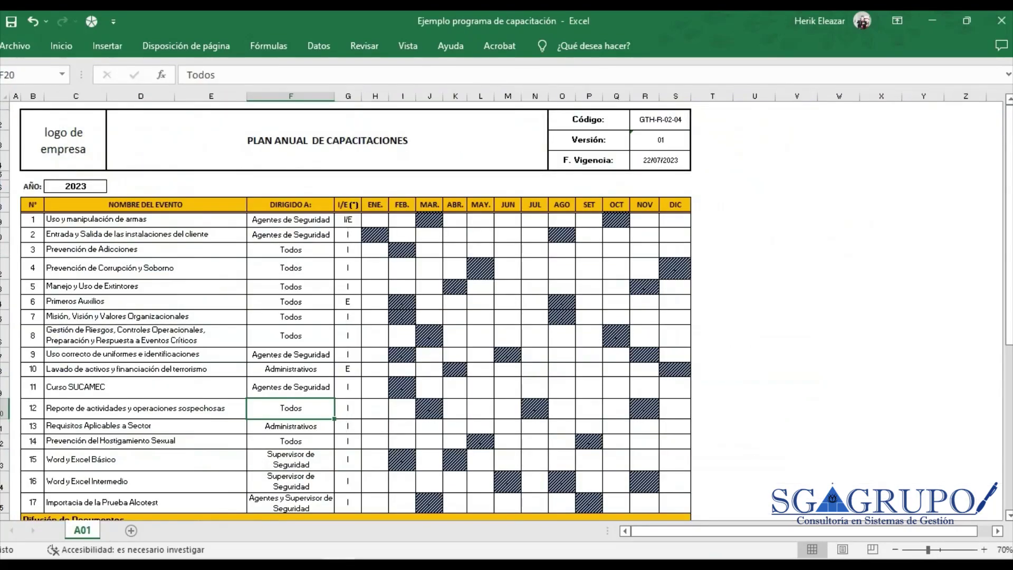
Review the target audiences of the training plan and enter 50 in T12, beside the "Prevención de Corrupción y Soborno" event.
drag(291, 219, 291, 454)
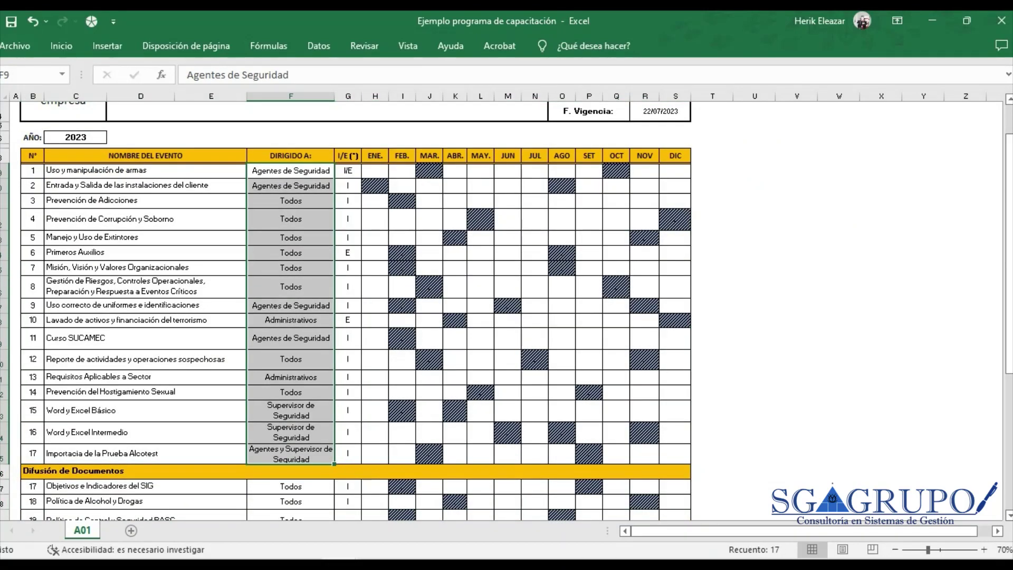
click(145, 219)
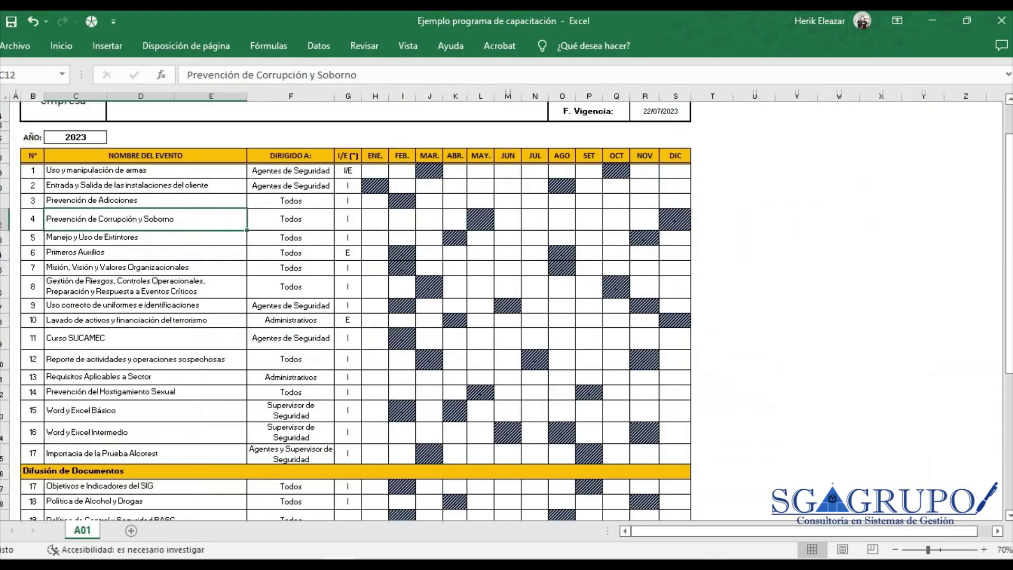
drag(33, 218, 145, 218)
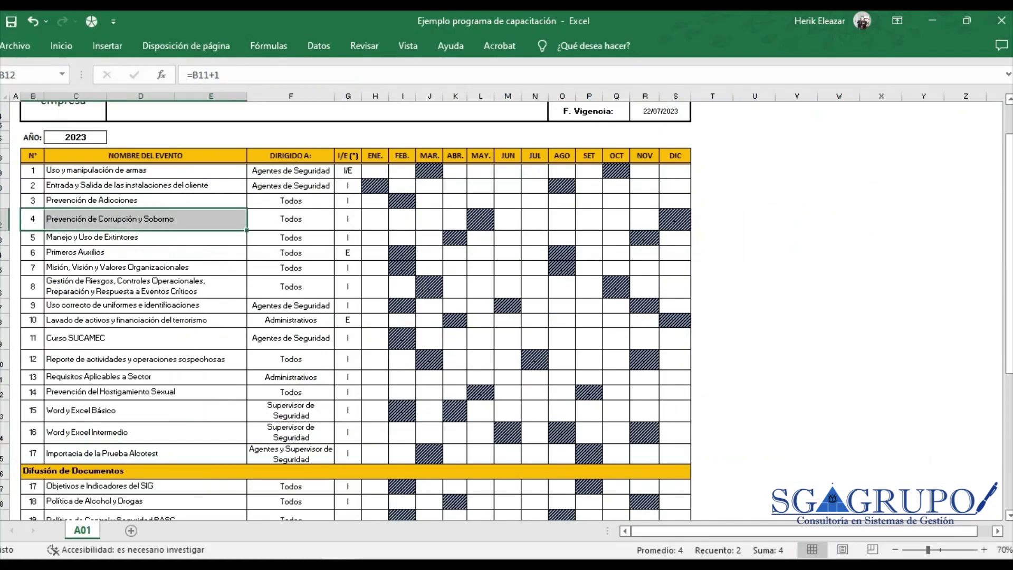
drag(290, 219, 402, 218)
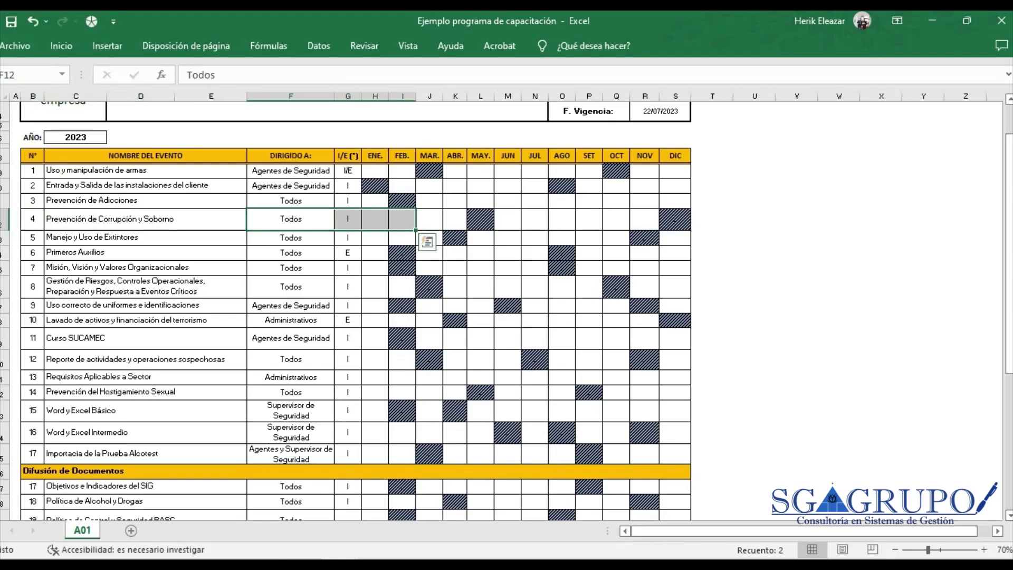
click(711, 218)
text(50)
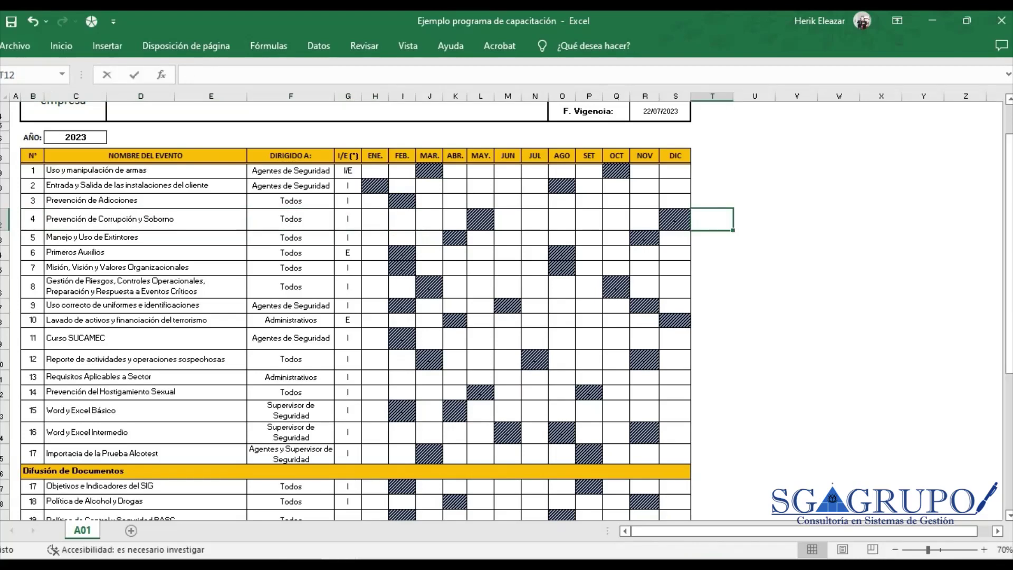
key(Return)
click(712, 218)
key(alt+Tab)
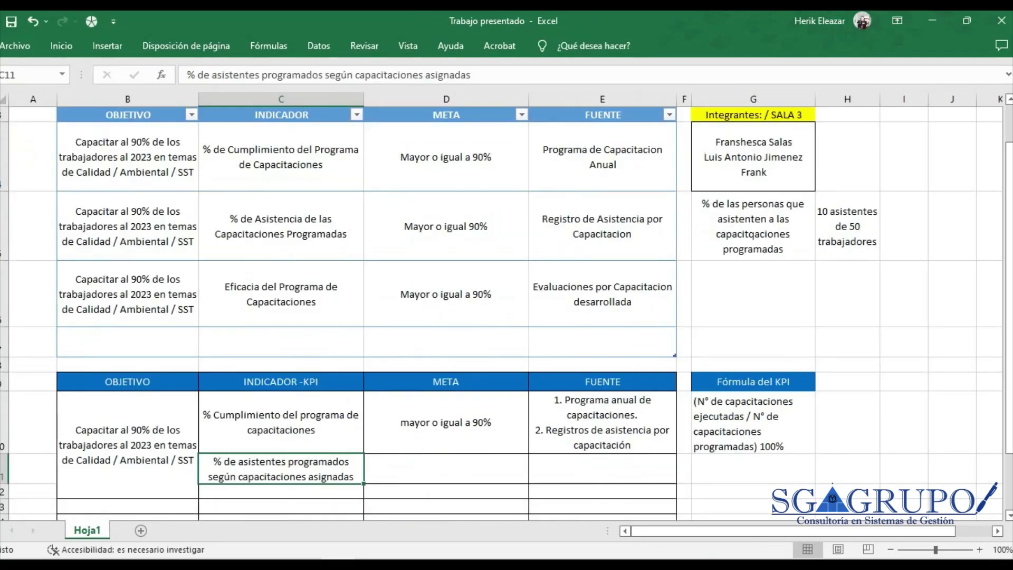
key(alt+Tab)
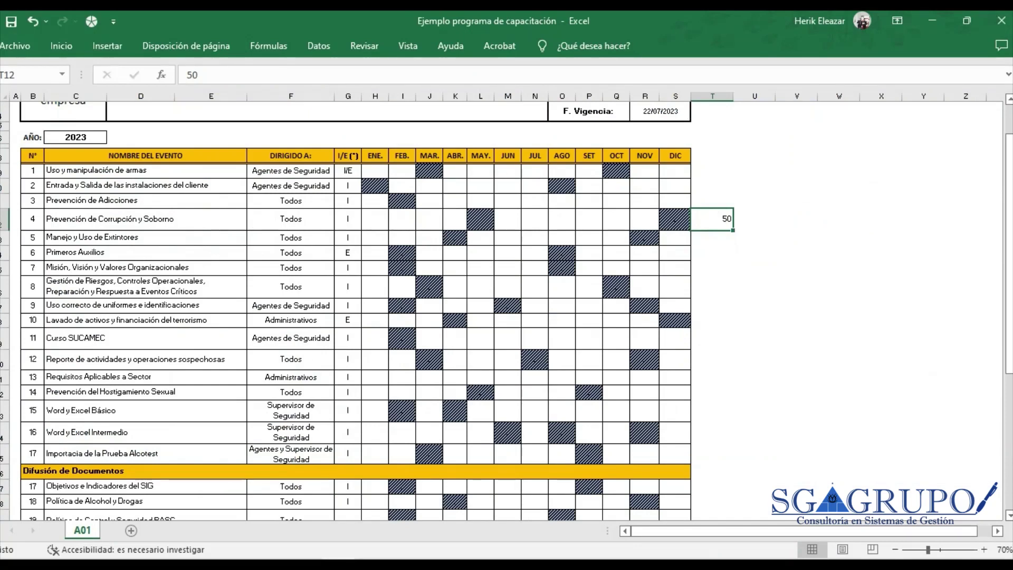
Switch back to the workbook "Trabajo presentado" and copy the target "mayor o igual a 90%" from D10 into D11.
key(alt+Tab)
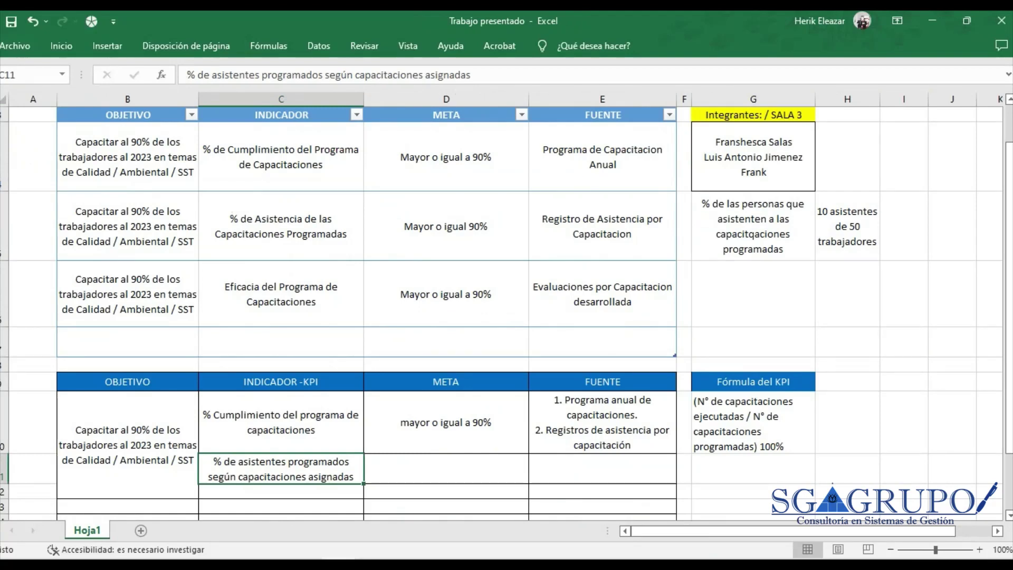
click(752, 468)
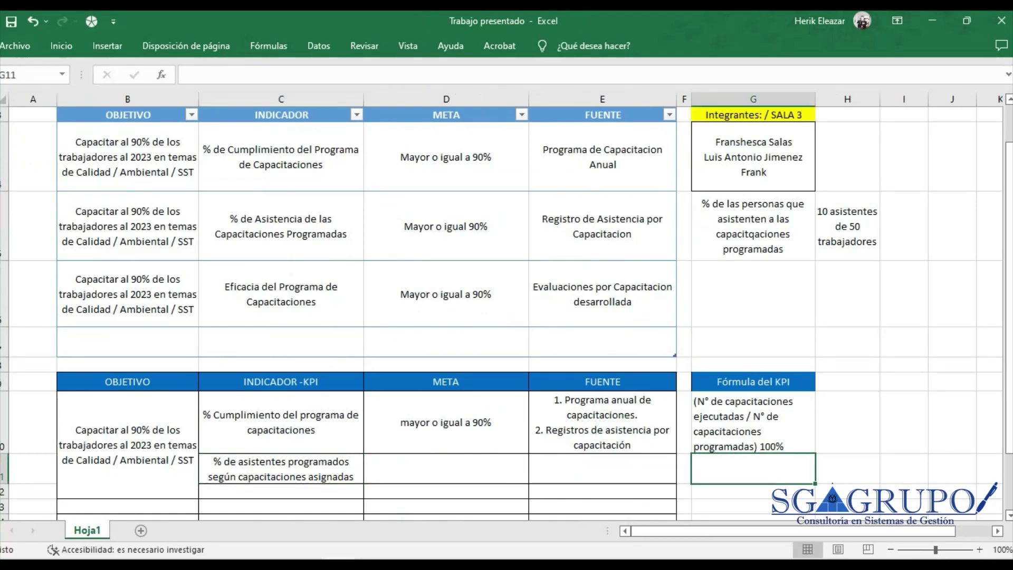
click(602, 467)
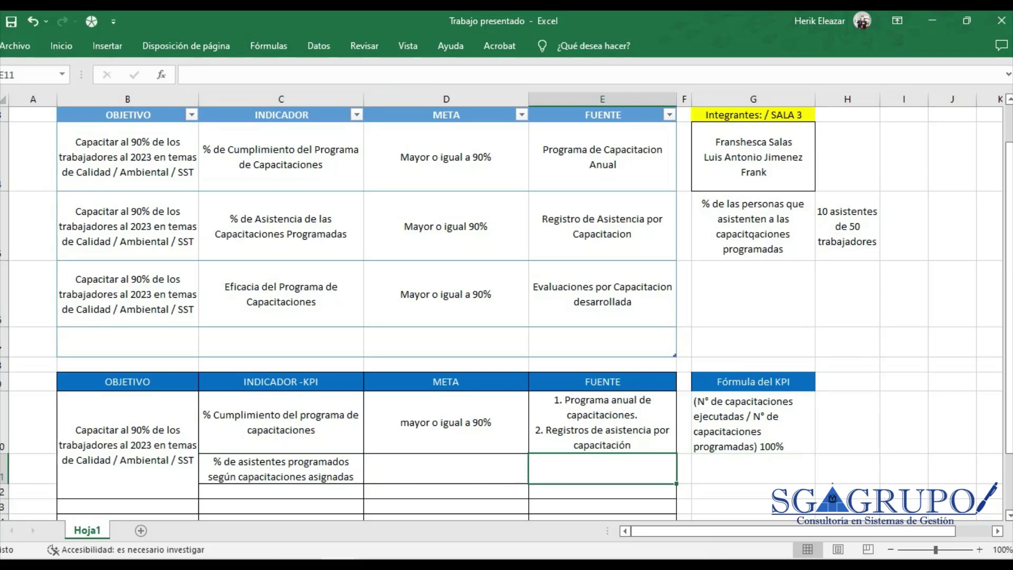
click(445, 468)
key(Up)
key(ctrl+c)
key(Down)
key(ctrl+v)
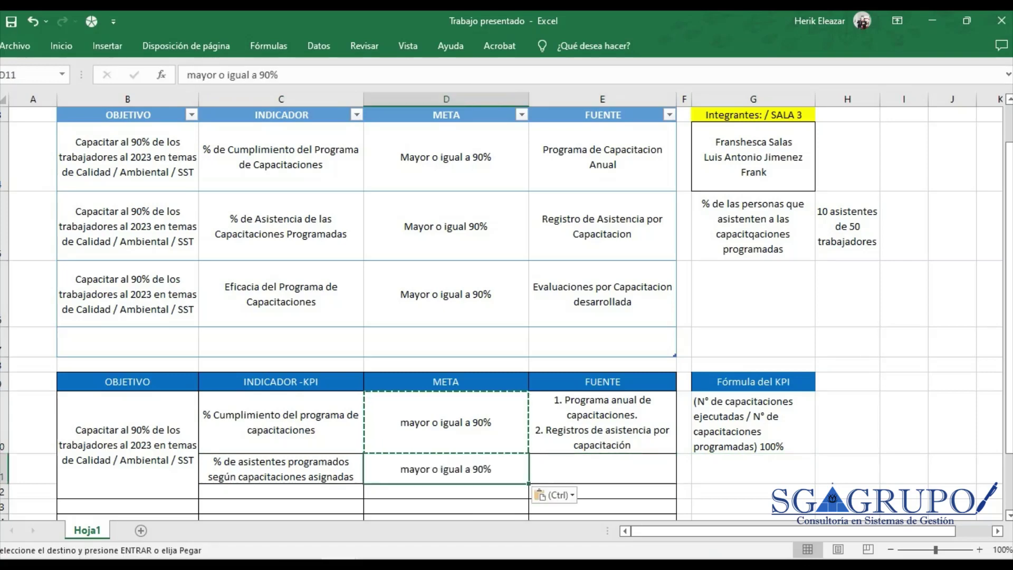
key(Escape)
click(445, 226)
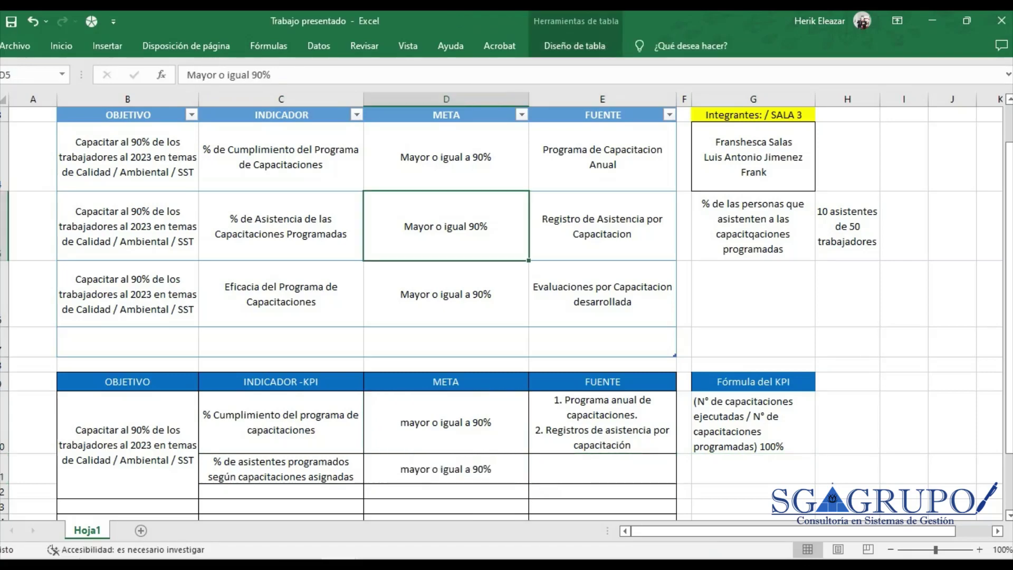
Consult the training plan workbook and enter "1. Personas asistentes por cada registro de asistencia" as the source in E11 of the corrected table.
click(602, 468)
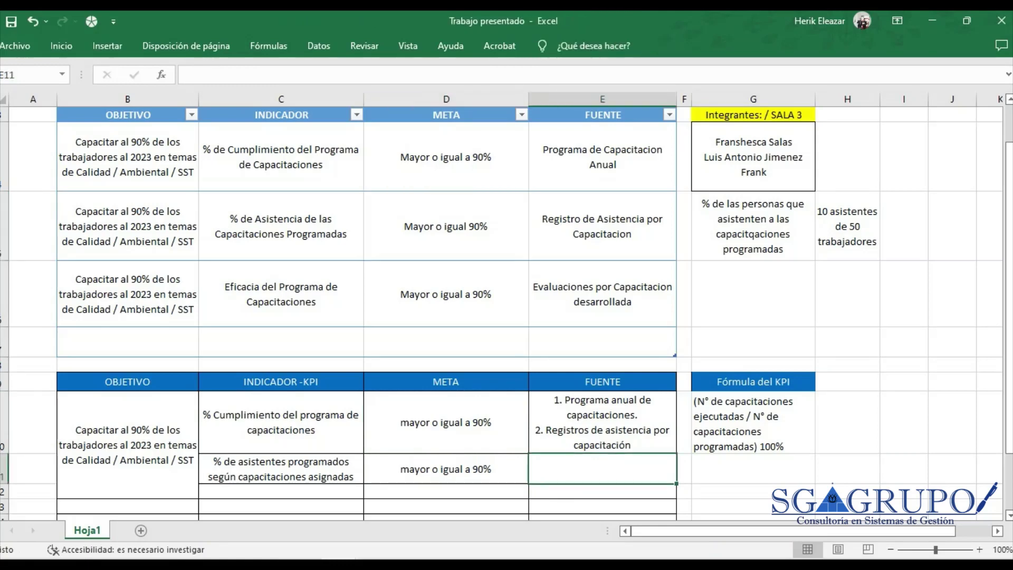
key(alt+Tab)
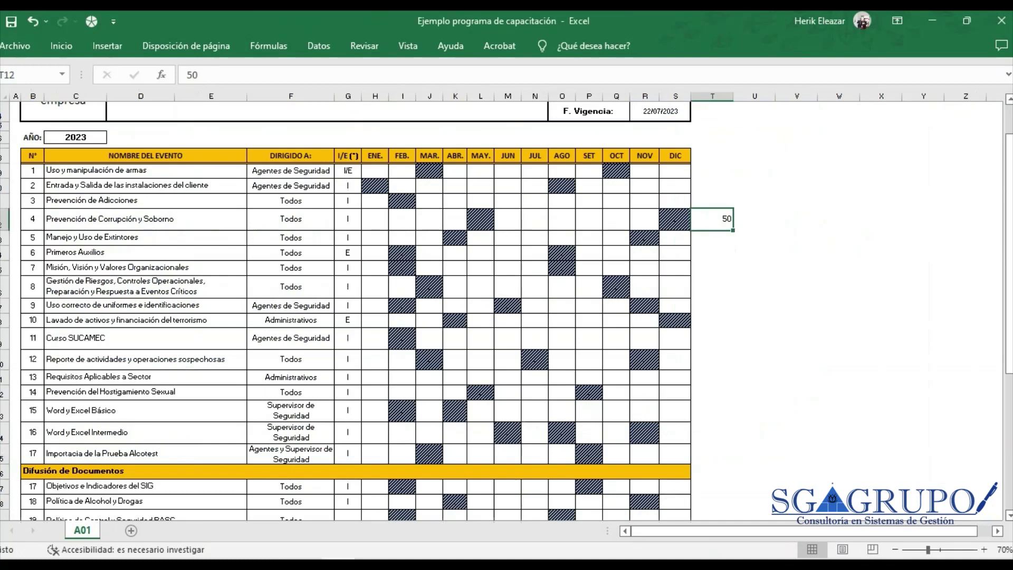
key(alt+Tab)
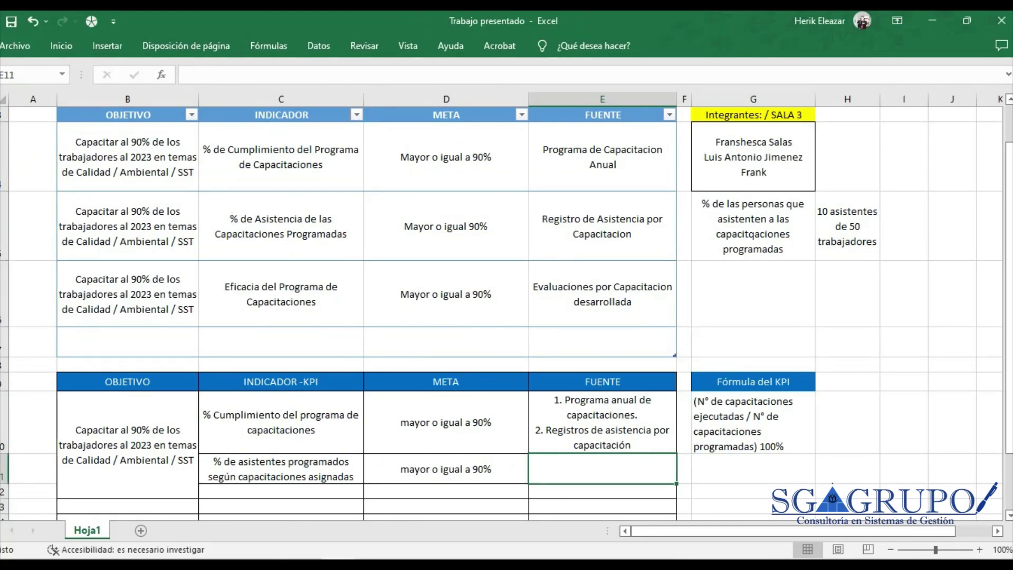
text(10)
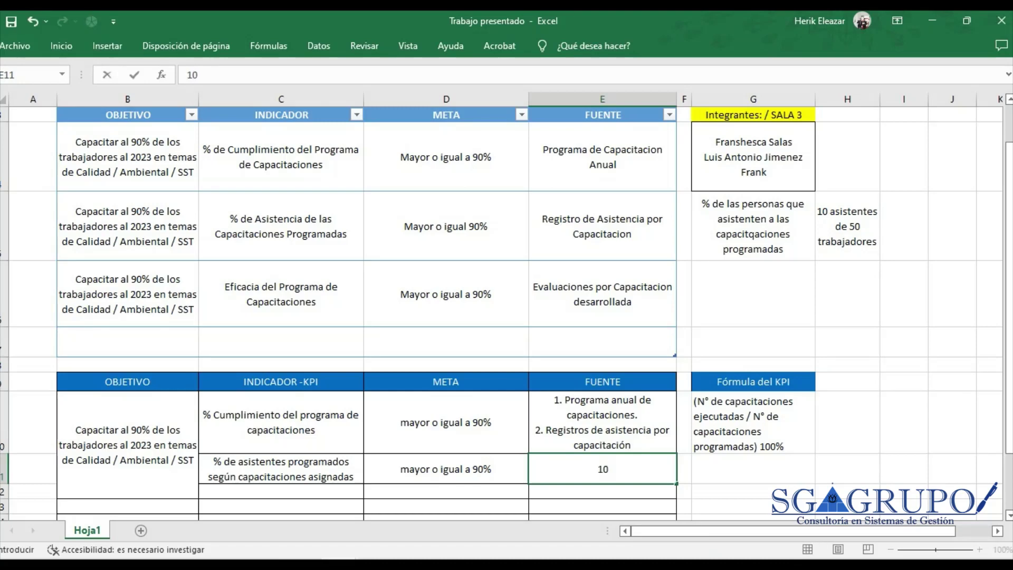
key(BackSpace)
text(. Personas)
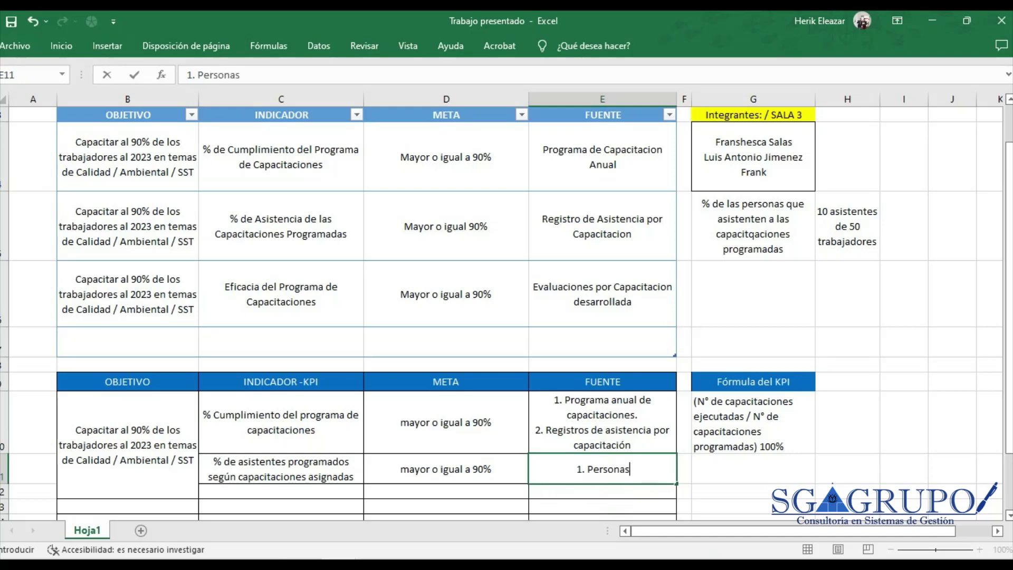
text( asistentes por )
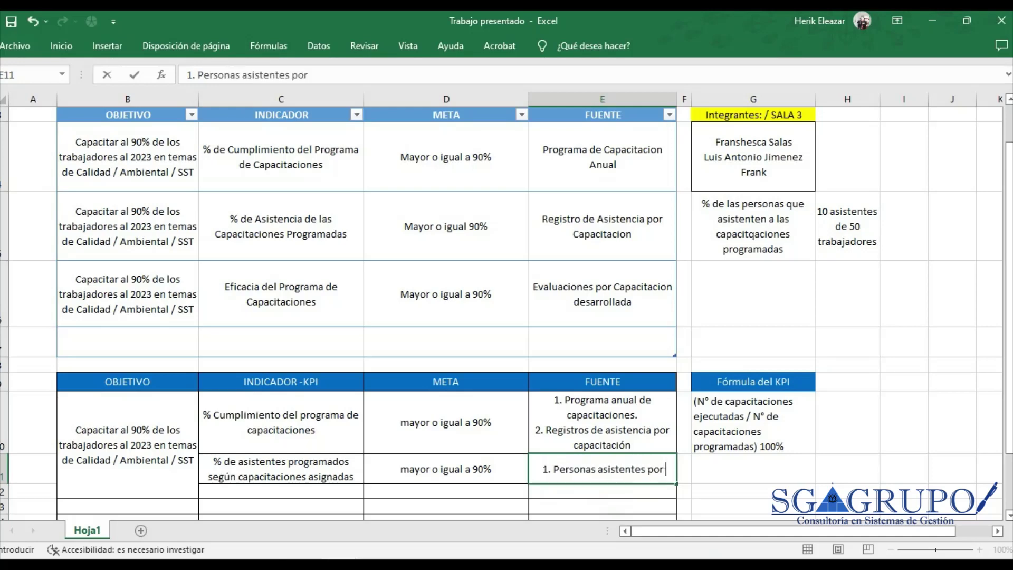
text(cada re)
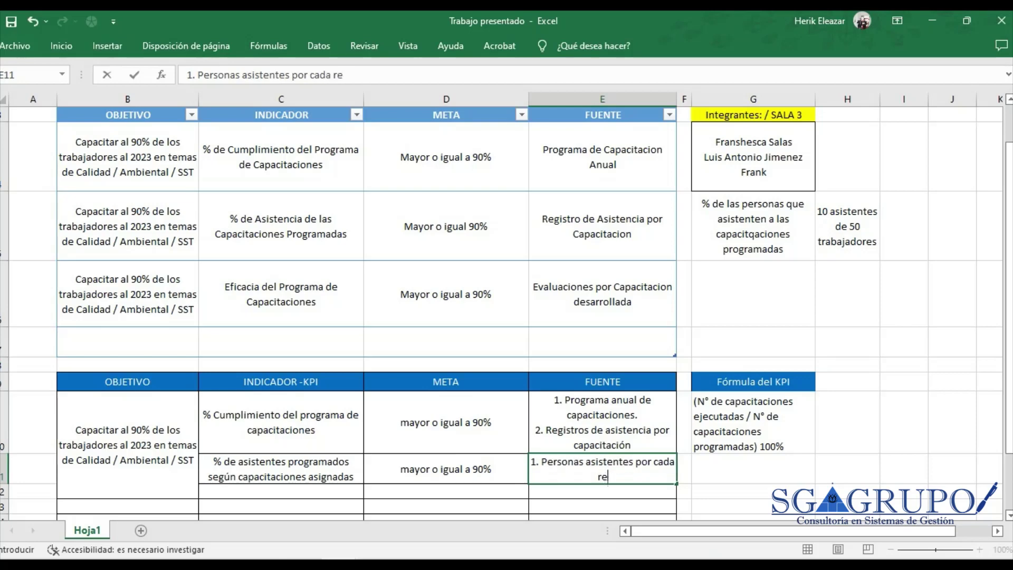
text(gistro d)
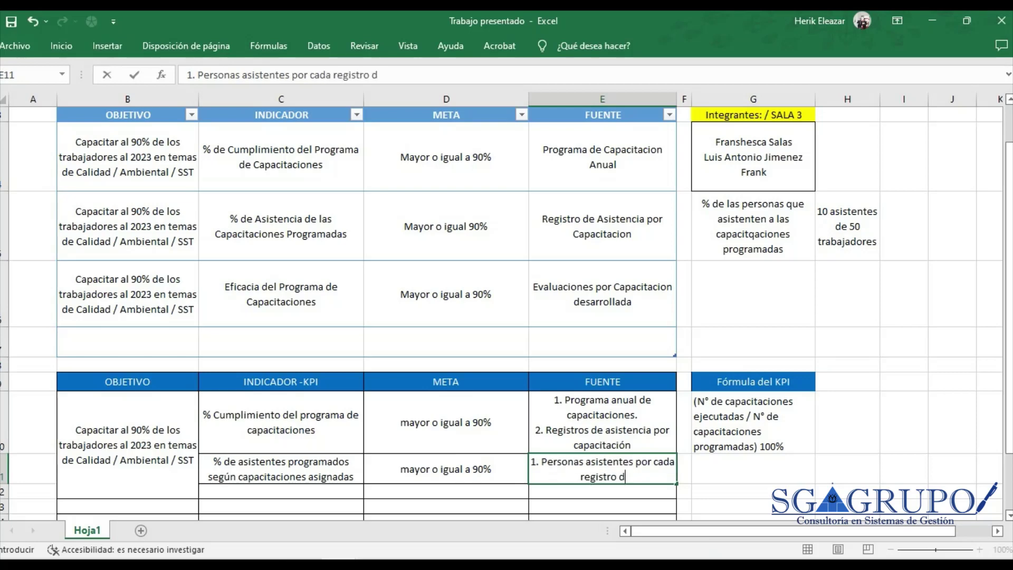
text(e asistencia)
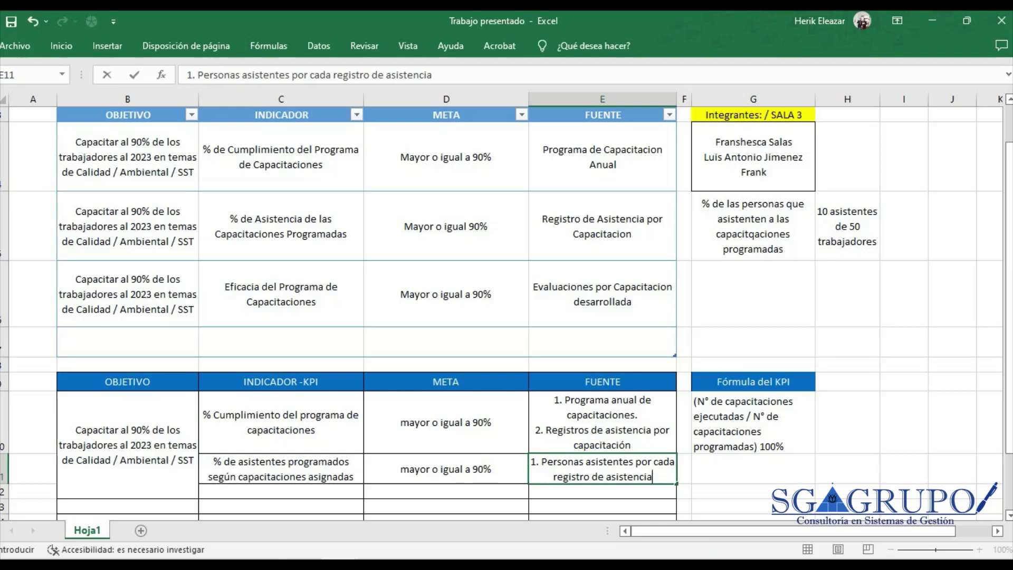
Reword the source in E11 as "1. Cantidad de asistentes por registros de asistencia por cada capacitación.".
drag(595, 476, 542, 462)
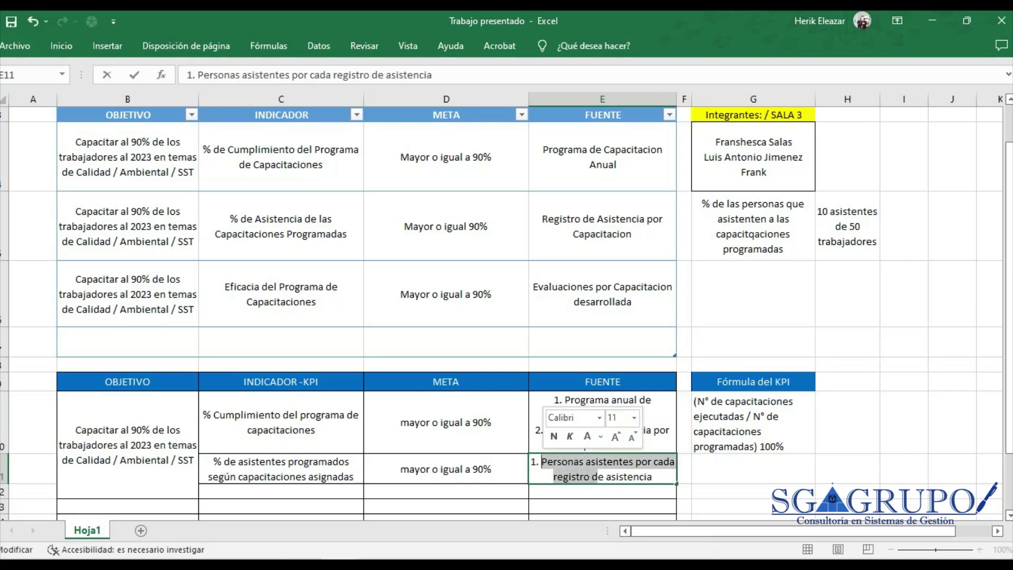
text(Cantidad d)
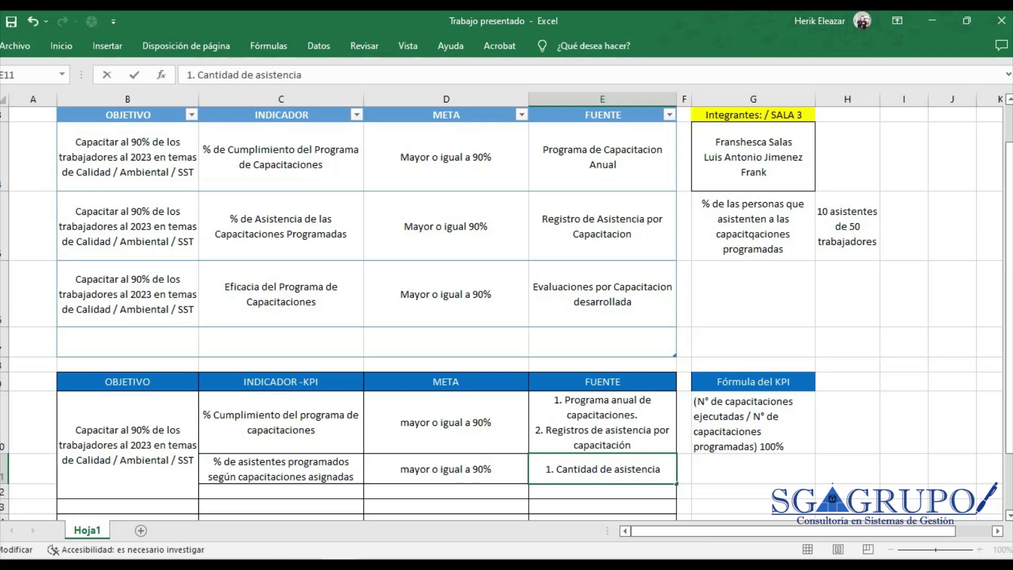
key(BackSpace)
key(BackSpace)
key(BackSpace)
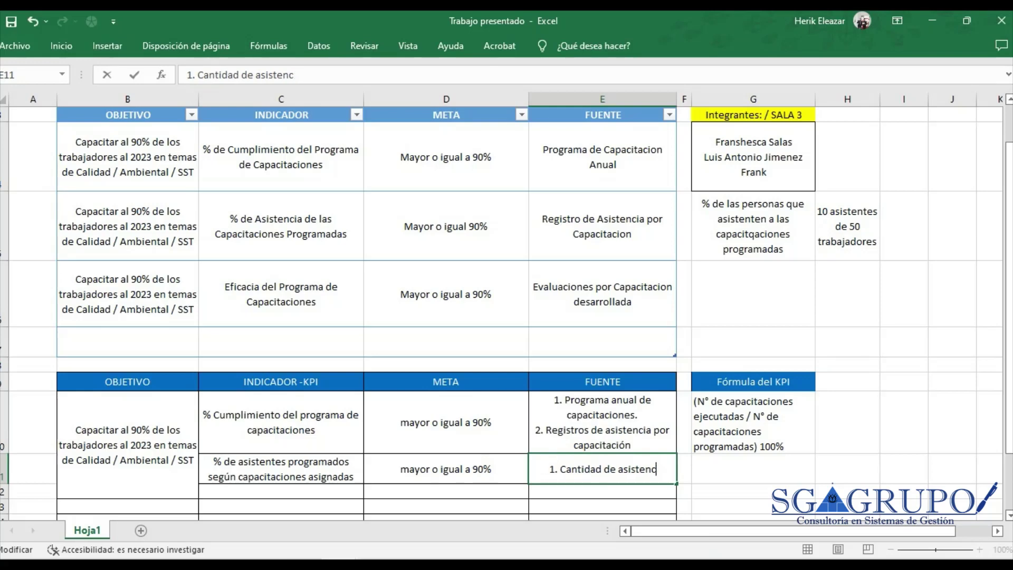
text(tes )
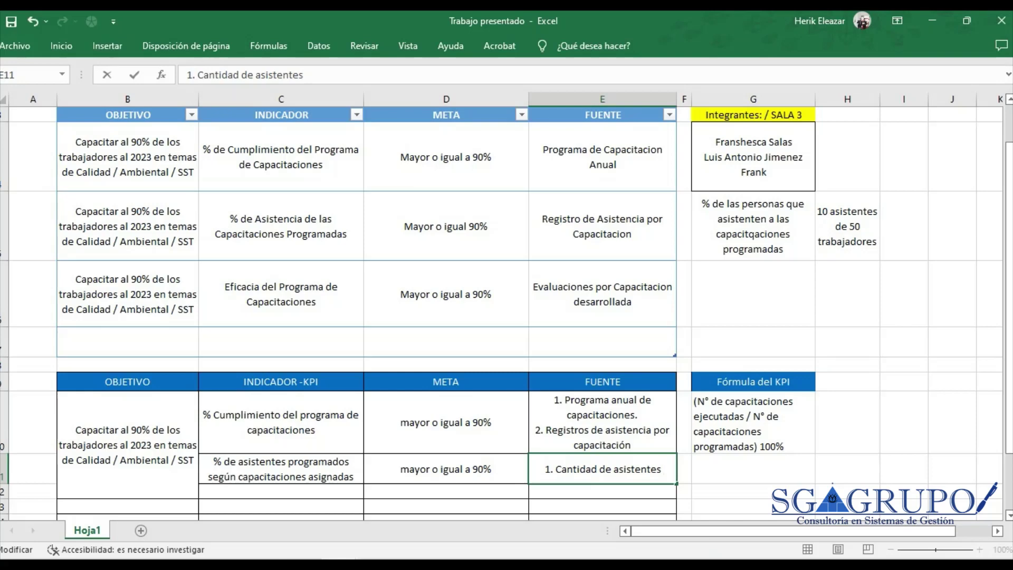
text(por)
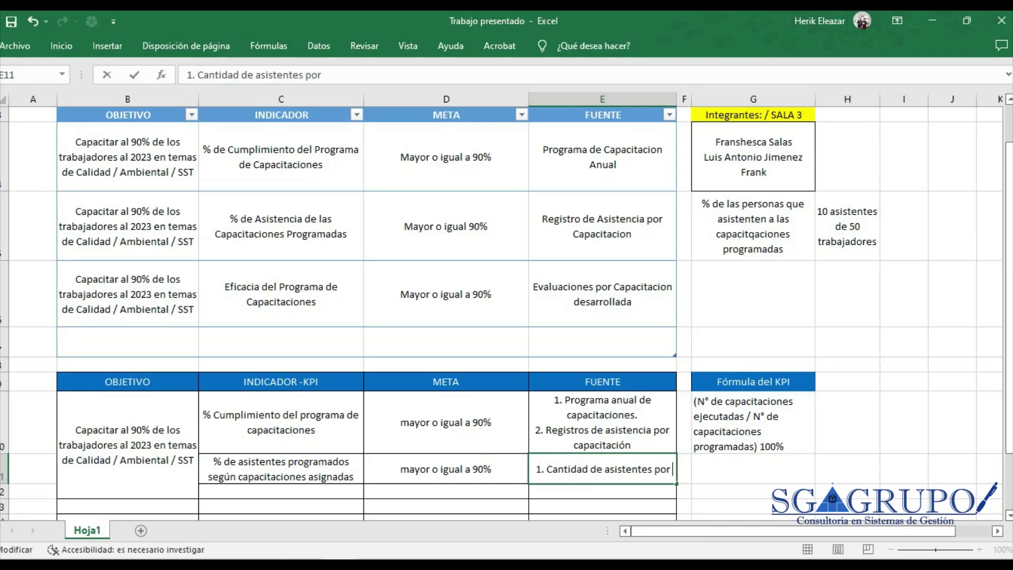
text( registros de asistente)
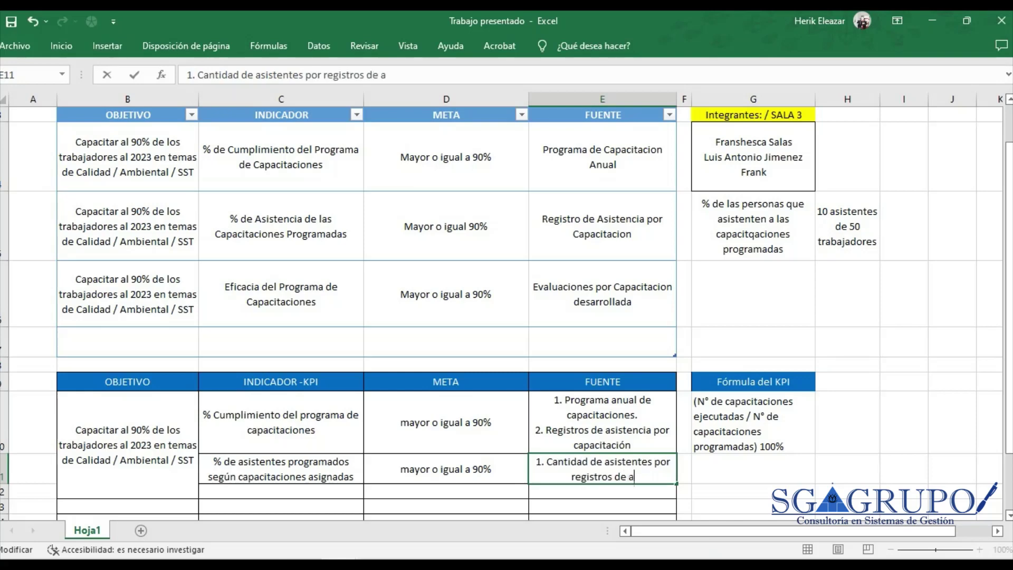
key(BackSpace)
key(BackSpace)
text(cia)
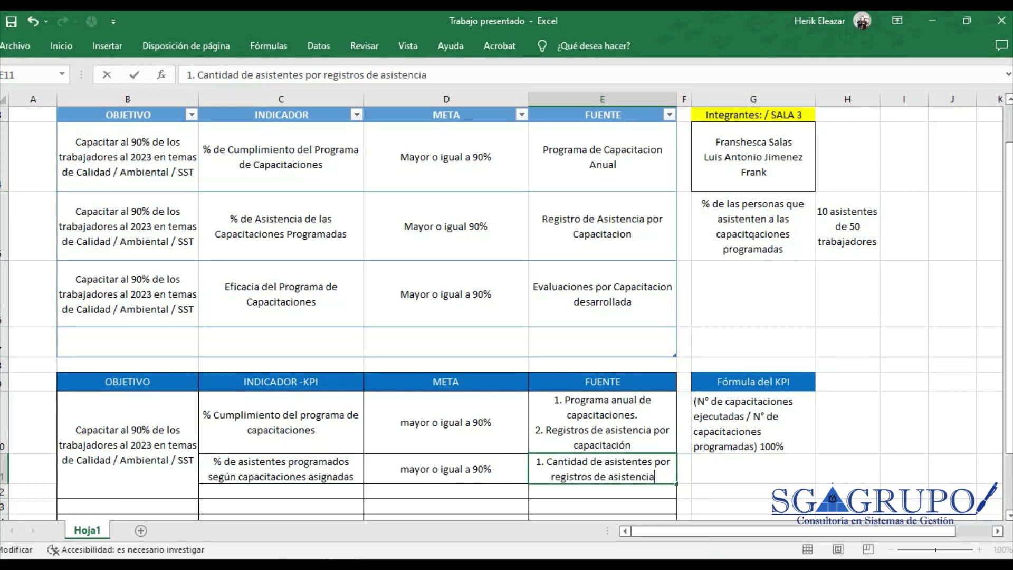
text( por cada)
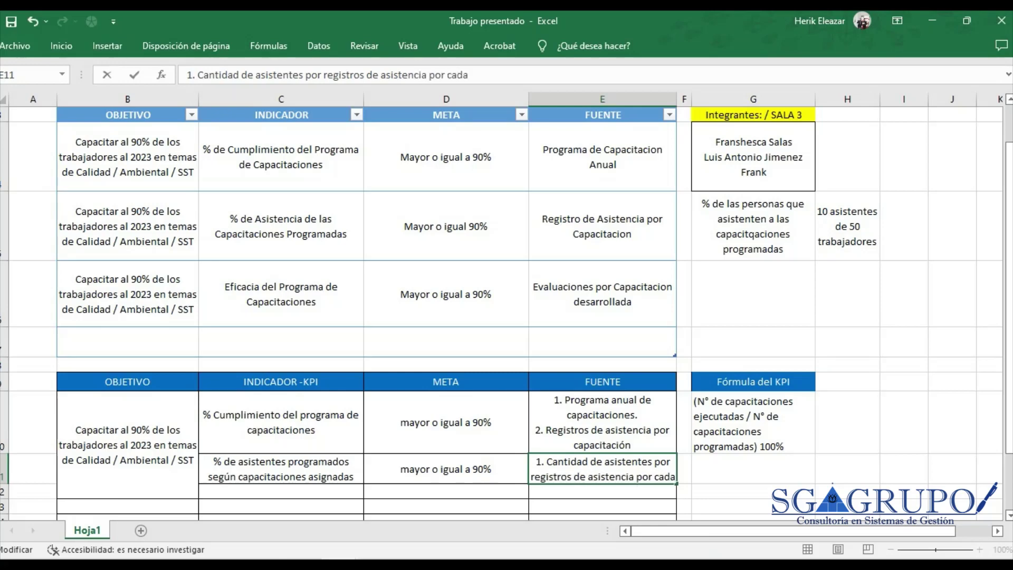
text( capacitación)
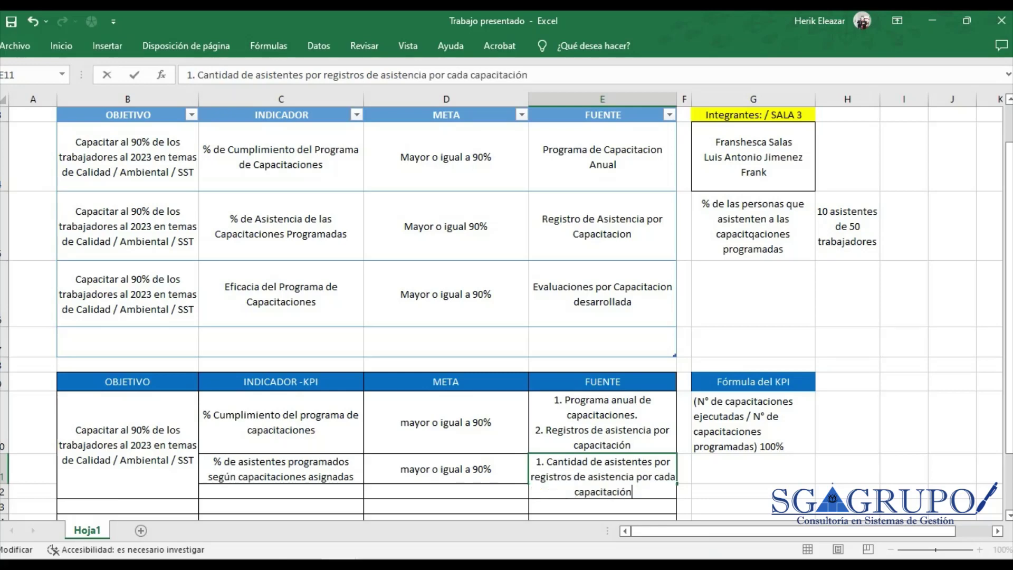
text(.)
key(Return)
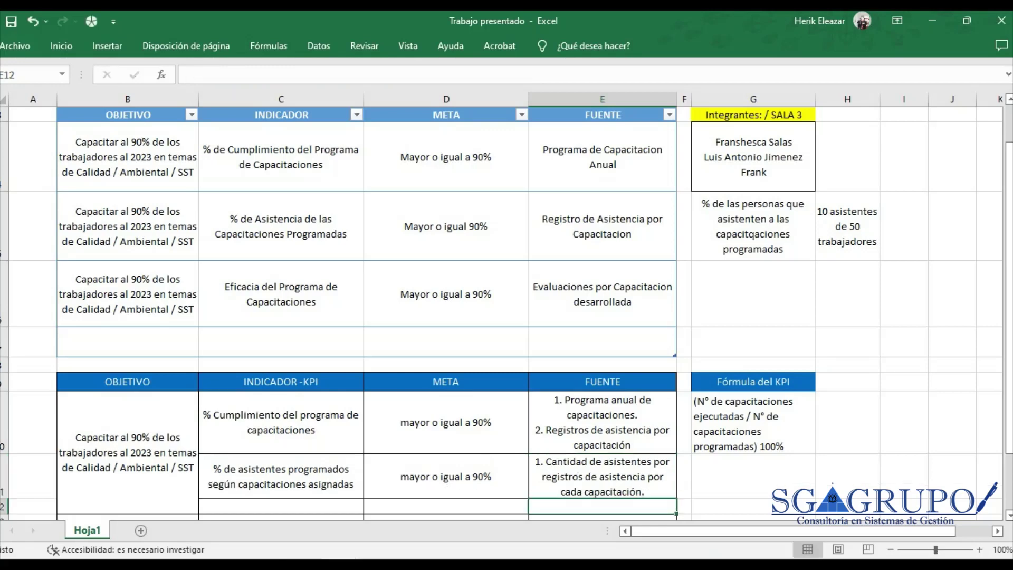
Add a second line to the source in E11 reading "2. Programa anual de capacitación".
double_click(633, 489)
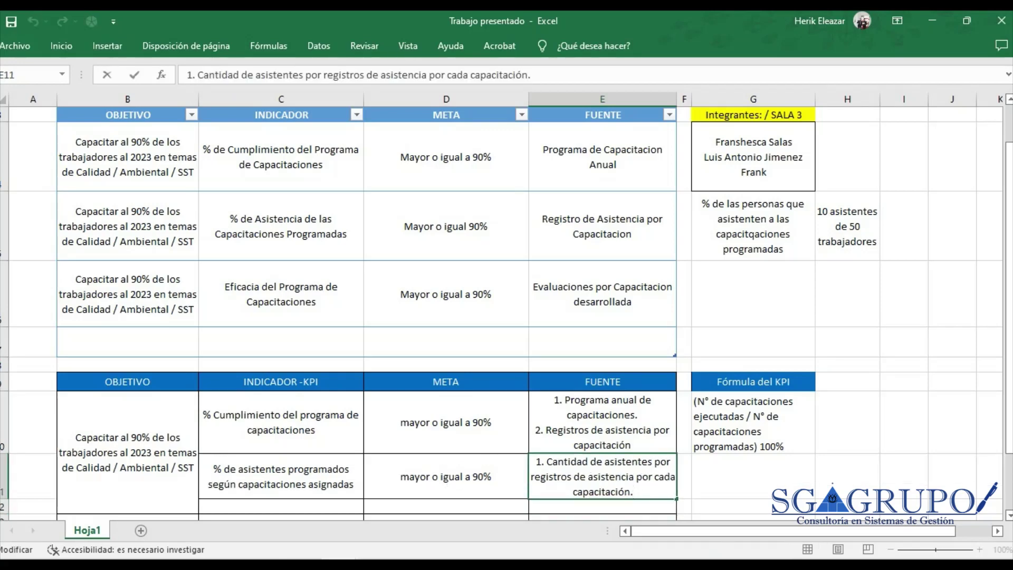
key(alt+Return)
text(2.)
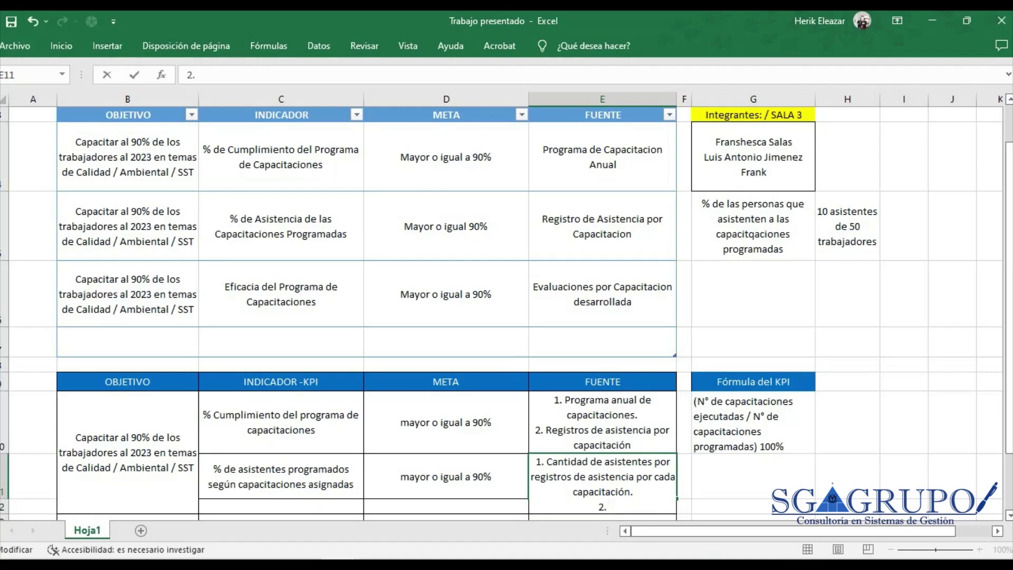
text( Programa an)
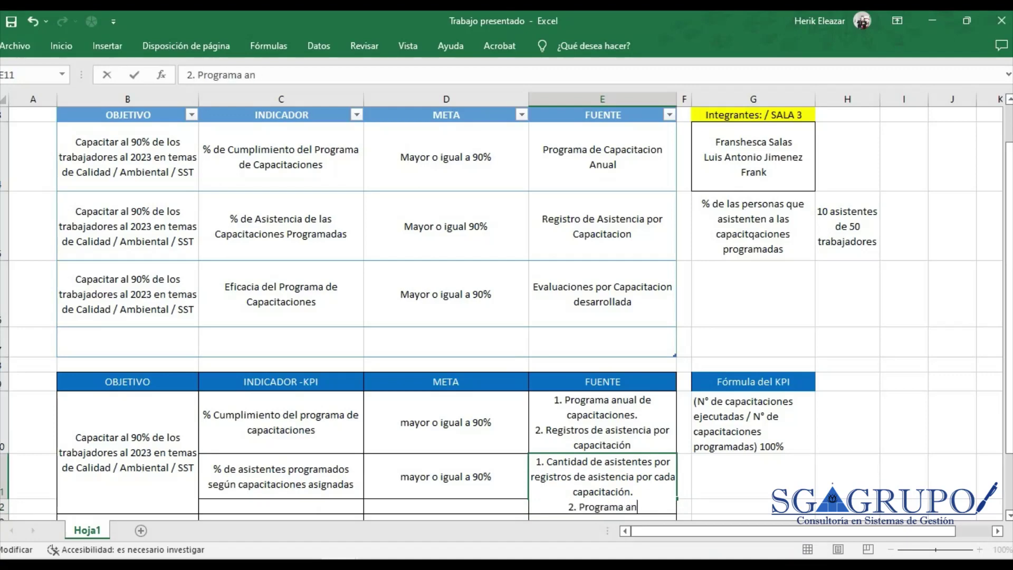
text(ual de capacitac)
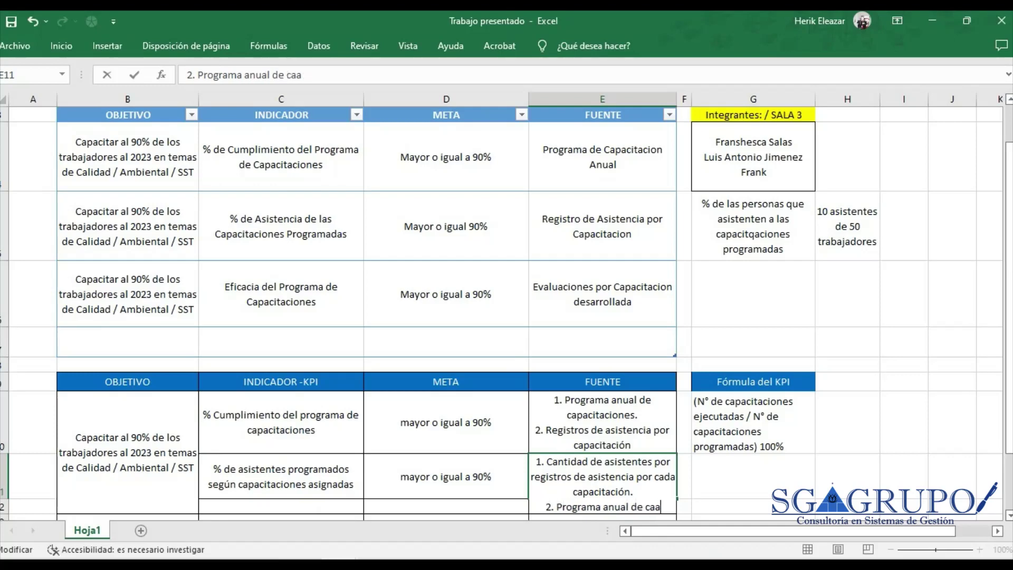
text(ión)
key(Return)
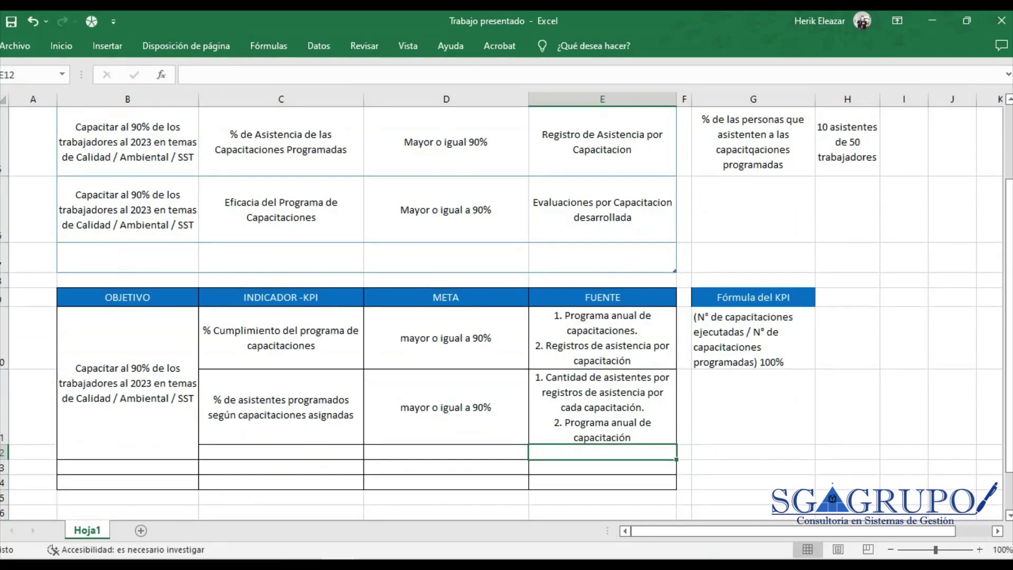
Review the second indicator's wording, target and sources against the first indicator, ending at its empty formula cell G11.
click(601, 406)
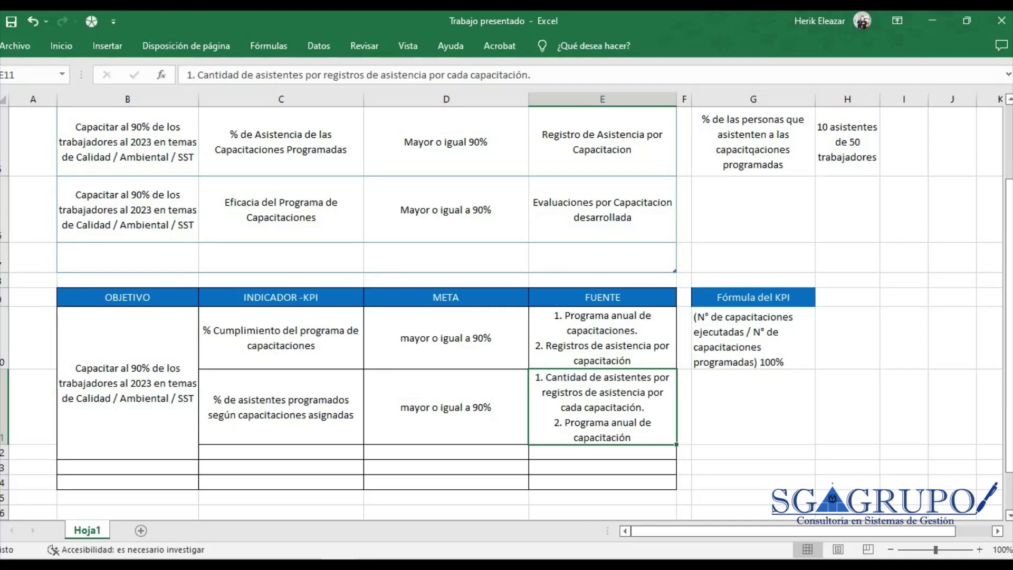
drag(602, 407, 280, 337)
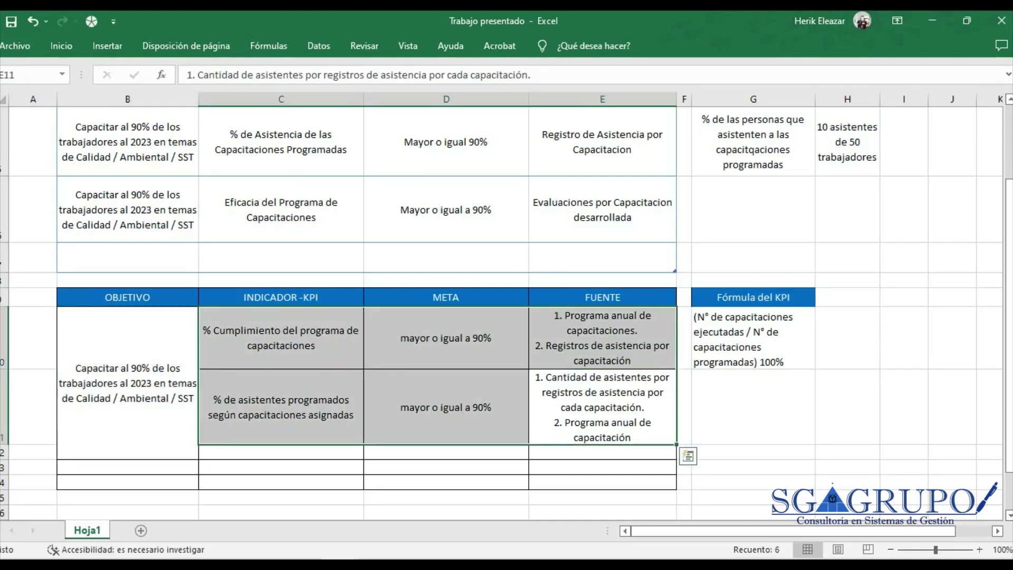
click(281, 338)
click(281, 407)
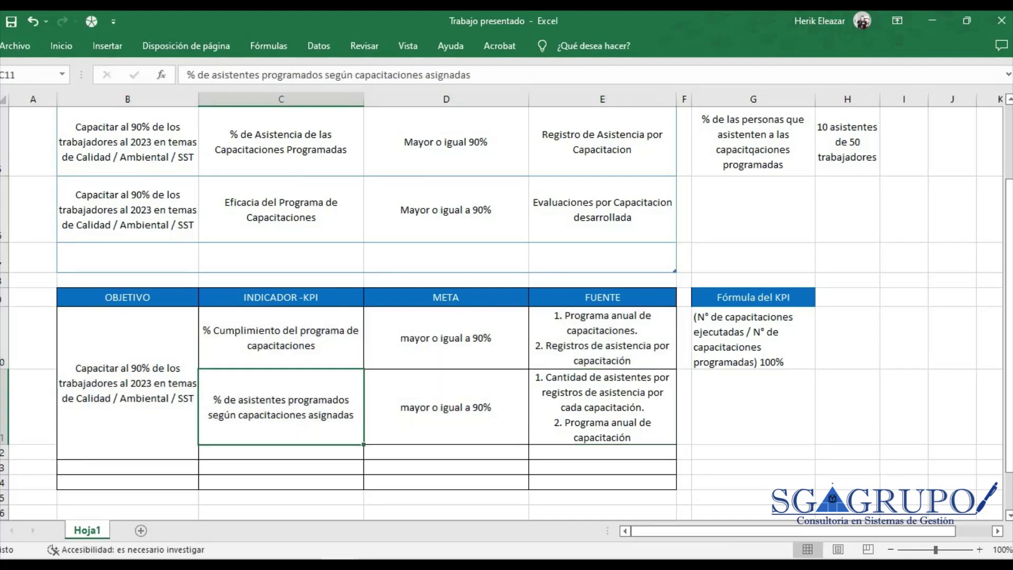
click(602, 407)
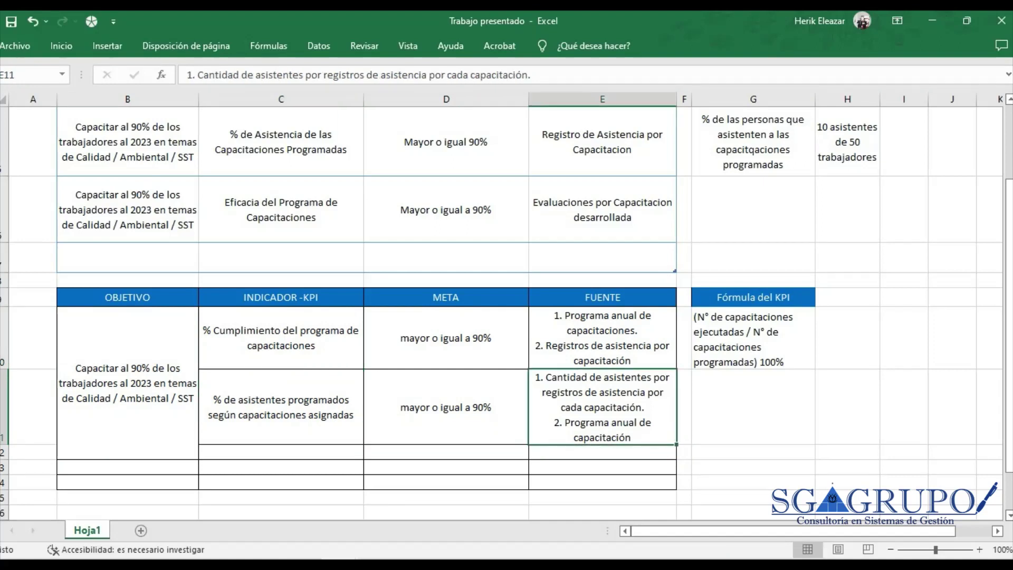
click(280, 406)
click(445, 407)
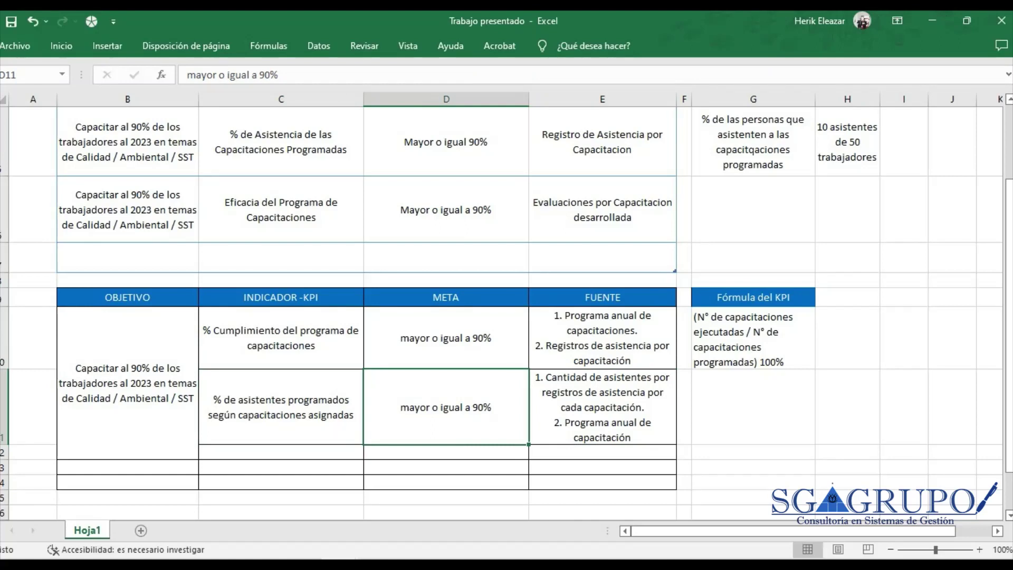
click(752, 406)
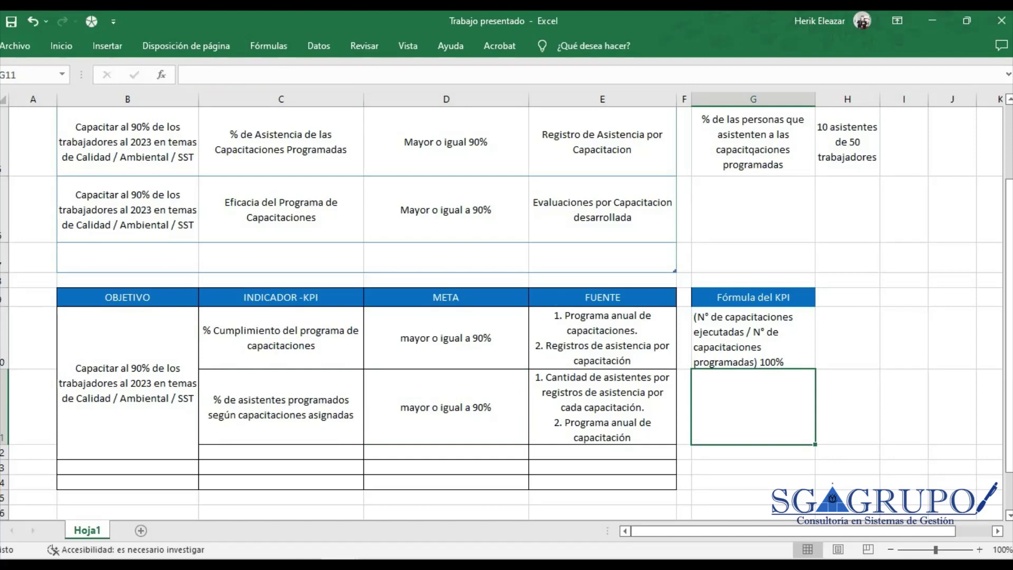
Begin the second indicator's formula in G11 with the numerator "(N° de asistentes por capacitación programada /".
text(()
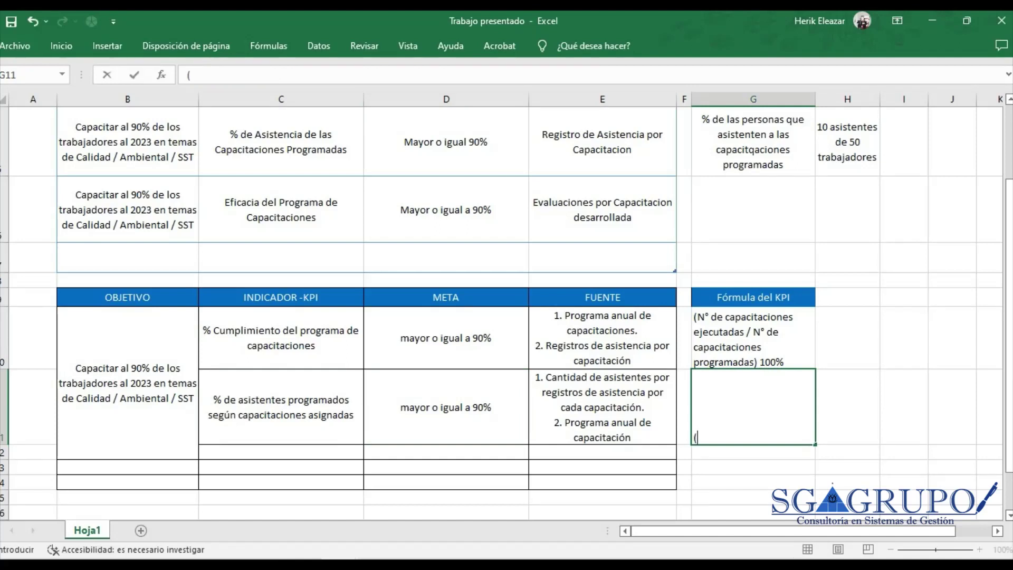
text(N°)
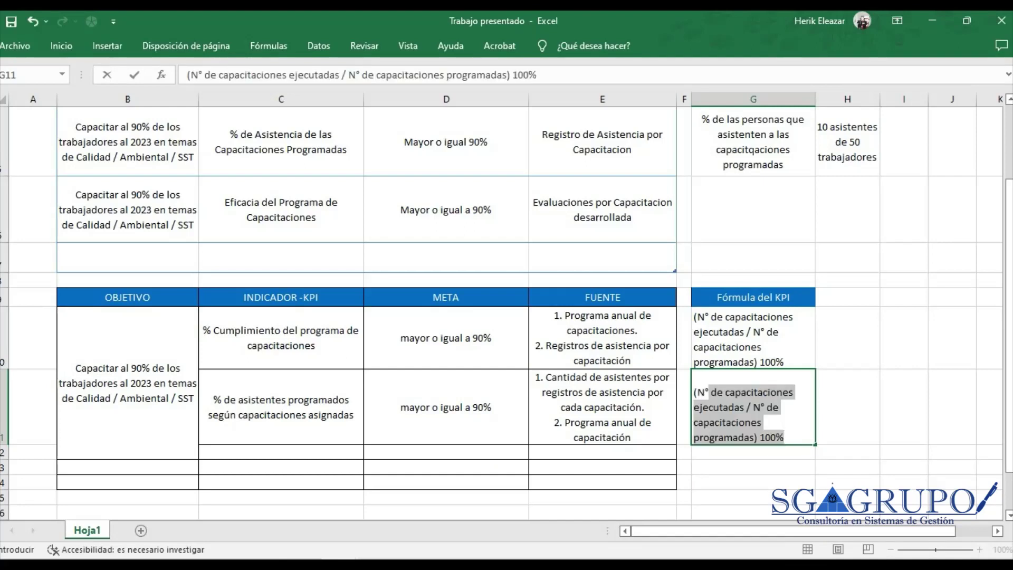
text( de perso)
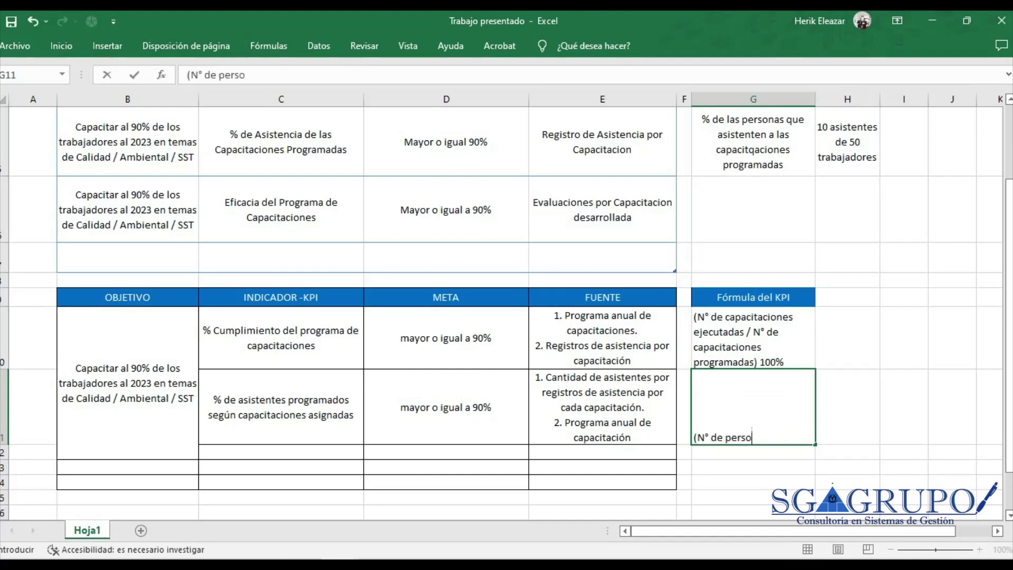
text(nas)
text(istnetes)
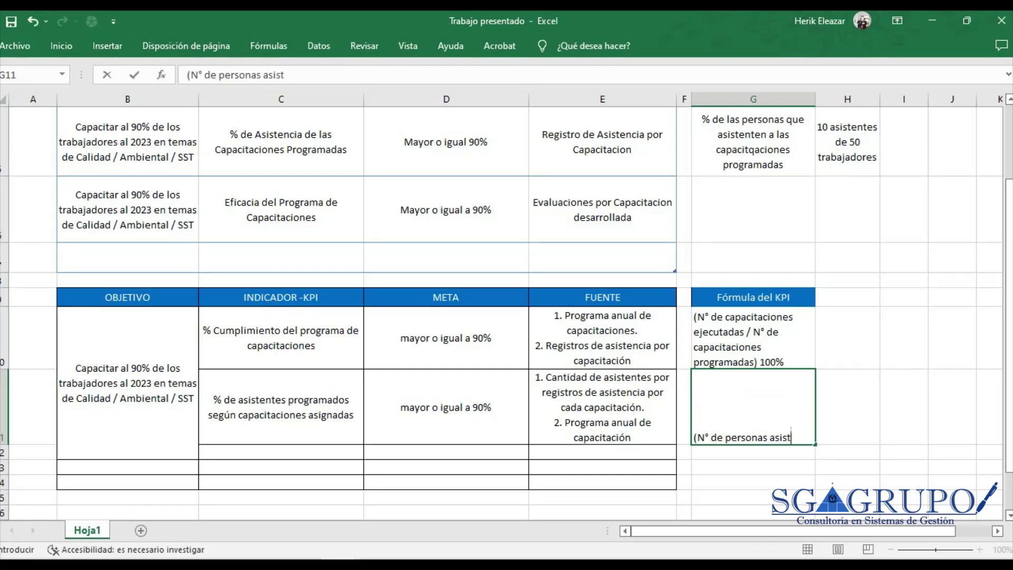
key(BackSpace)
key(BackSpace)
key(BackSpace)
key(BackSpace)
key(BackSpace)
key(BackSpace)
key(BackSpace)
key(BackSpace)
key(BackSpace)
key(BackSpace)
key(BackSpace)
key(BackSpace)
key(BackSpace)
key(BackSpace)
key(BackSpace)
key(BackSpace)
key(BackSpace)
key(BackSpace)
key(BackSpace)
key(BackSpace)
key(BackSpace)
text(e asistentes )
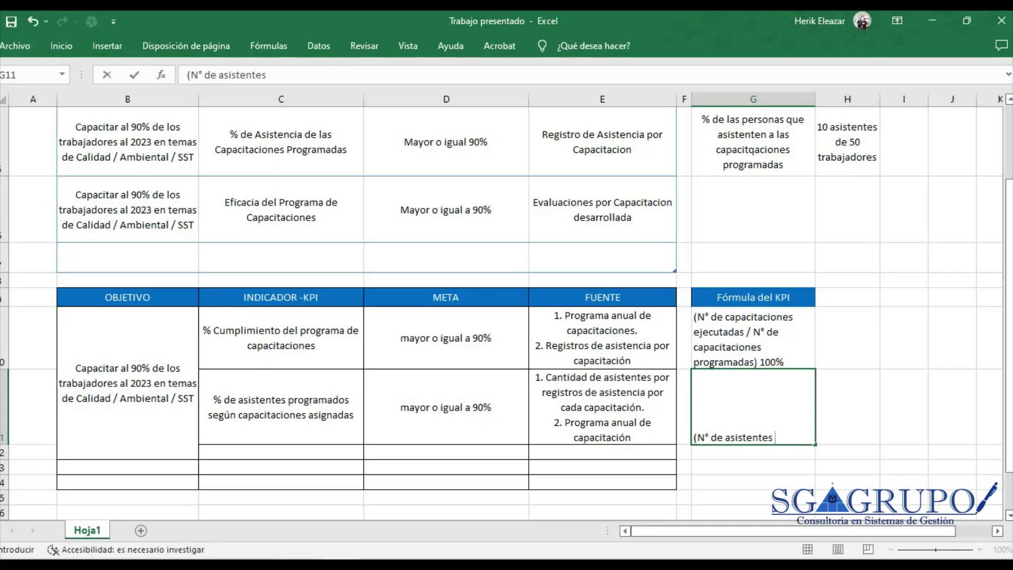
text(por capac)
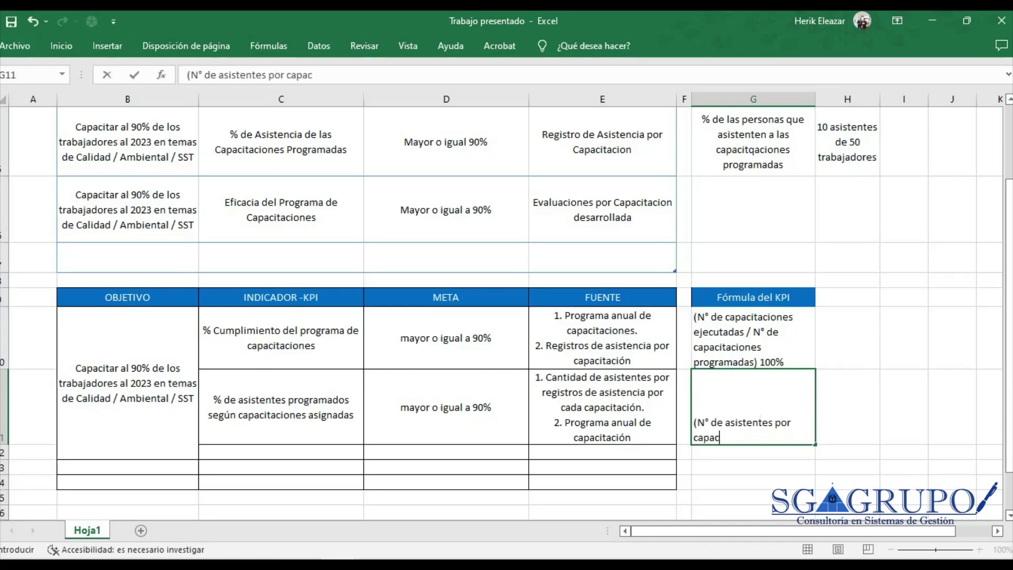
text(itación p)
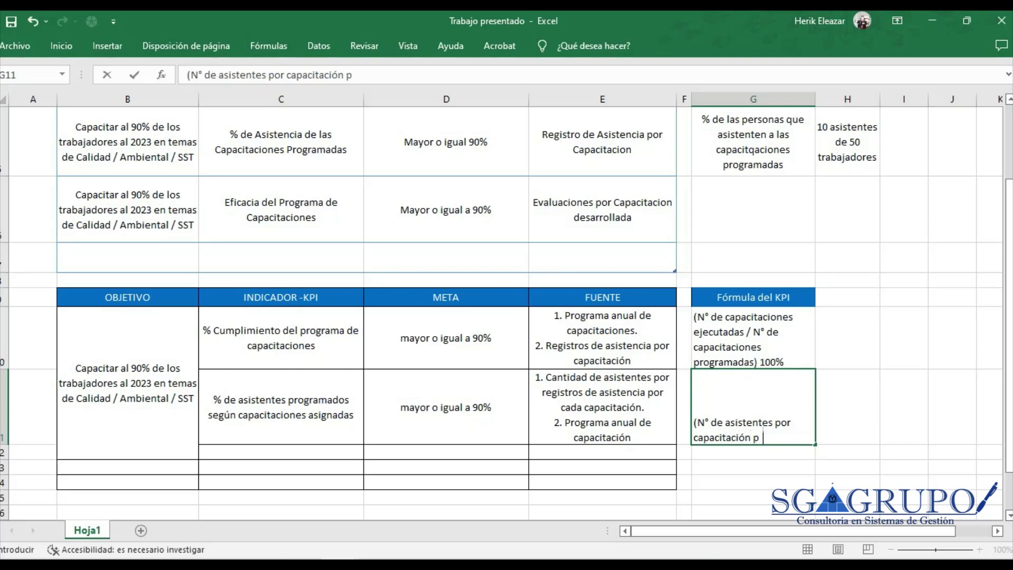
text(rogramada /)
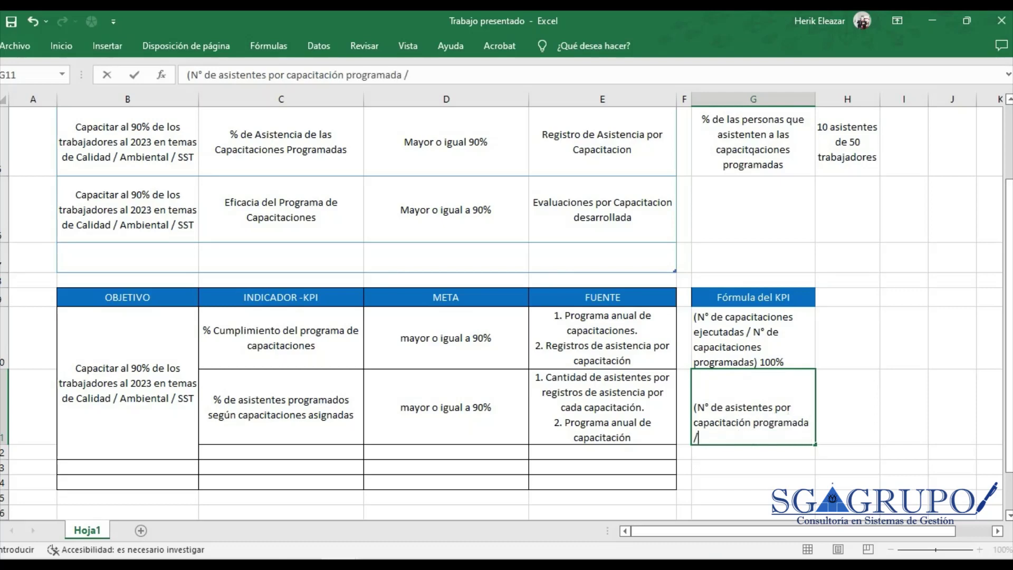
Complete the formula in G11 with the denominator and multiplier "N° de capacitación asignadas)*100".
text( N° de capac)
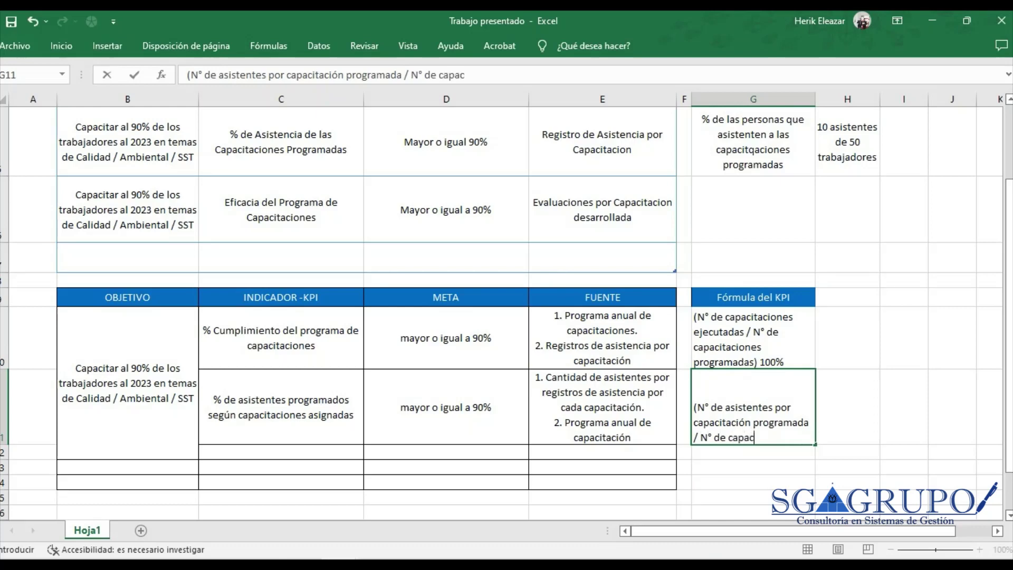
text(itación prog)
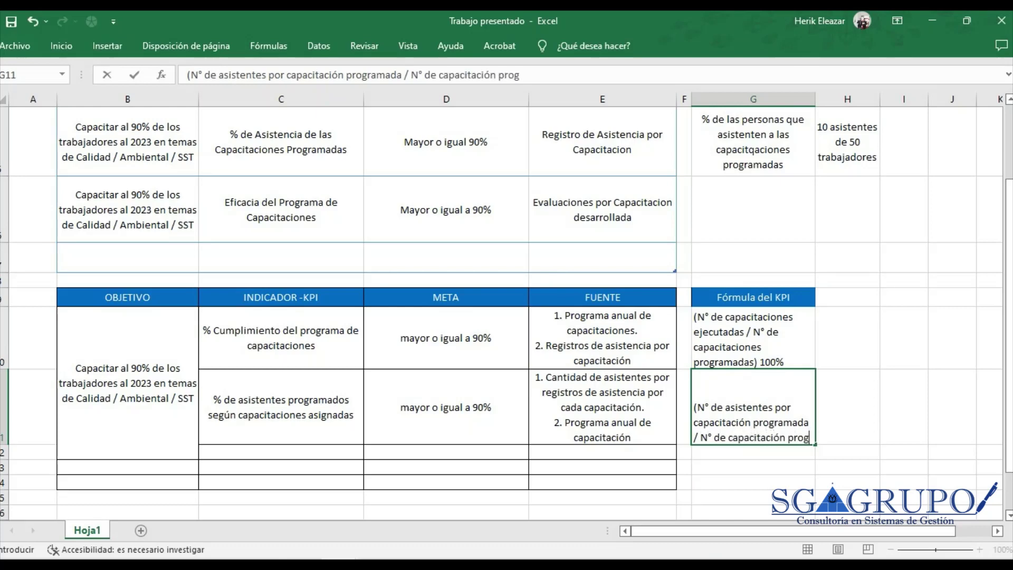
key(BackSpace)
key(BackSpace)
key(BackSpace)
key(BackSpace)
text(asigna)
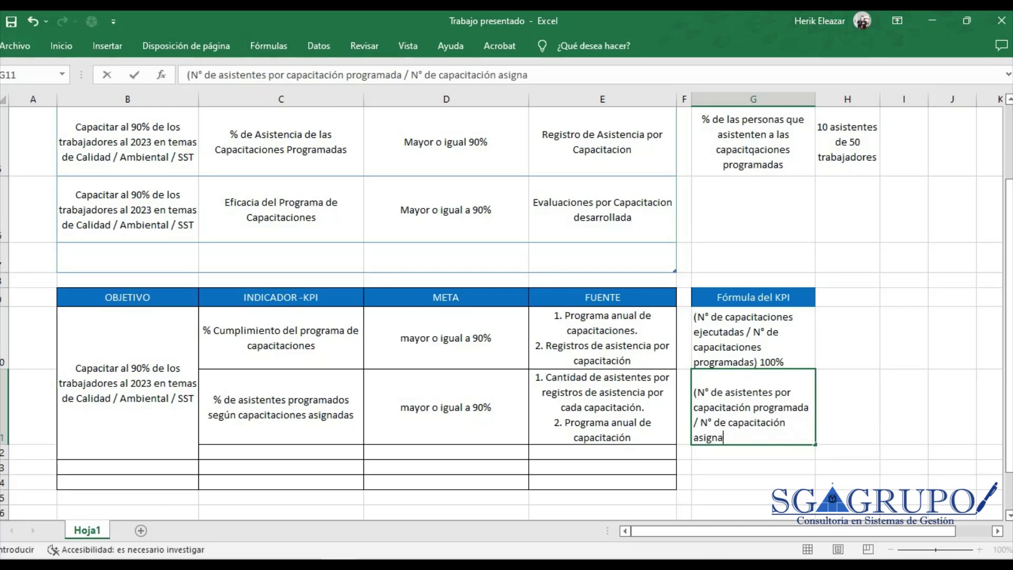
text(das)*100)
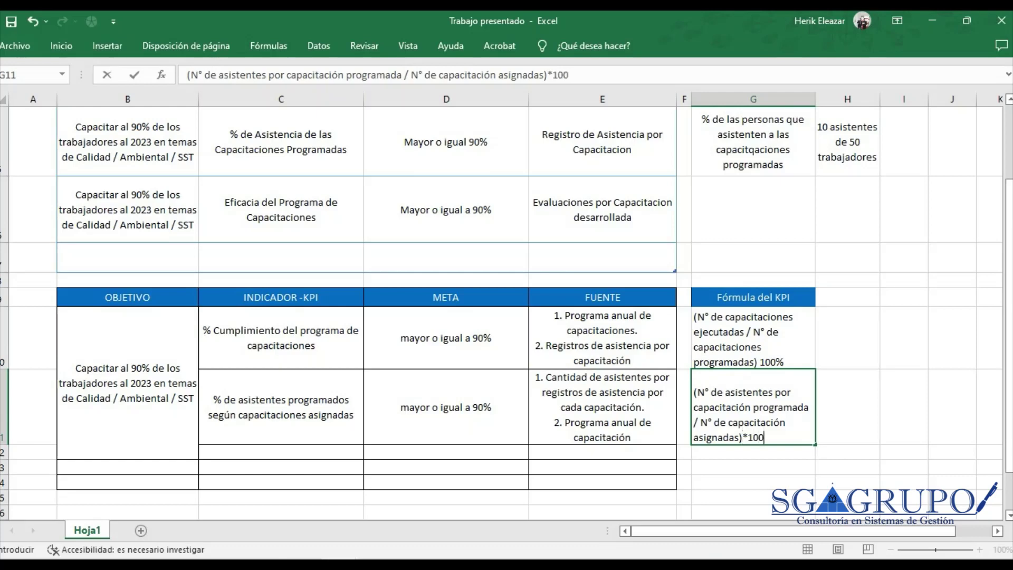
key(Return)
Review the corrected table's two indicators, comparing their KPIs, targets and sources with the KPI formula column.
click(753, 406)
key(Up)
key(Up)
key(Up)
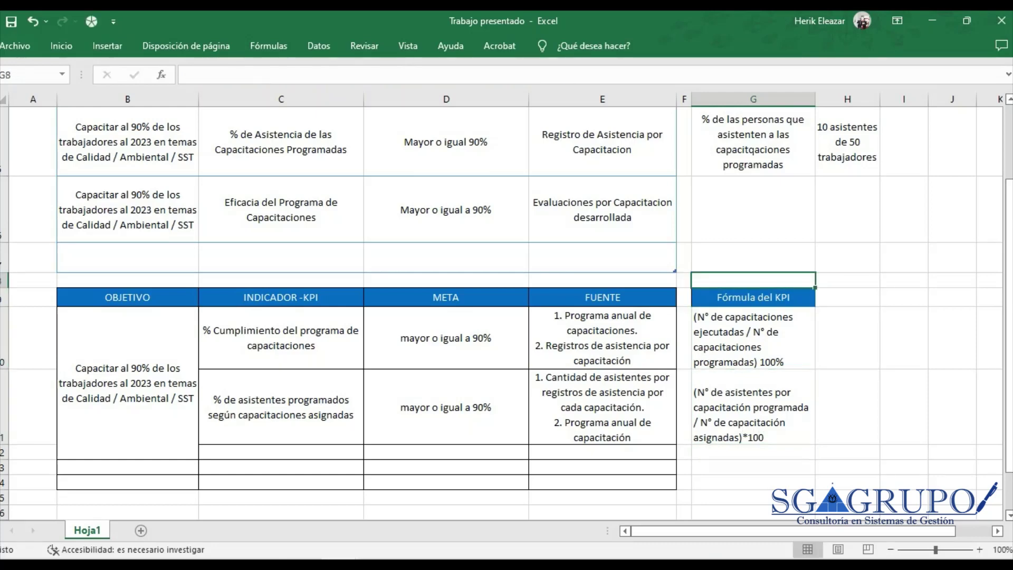
key(Down)
key(Down)
key(Down)
key(Down)
key(Down)
key(Up)
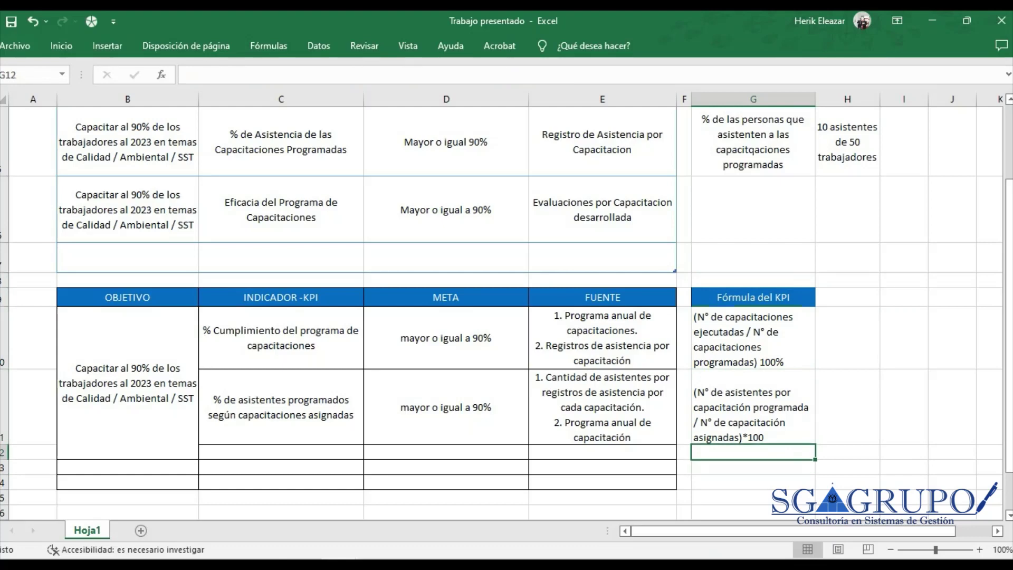
click(601, 407)
drag(752, 297, 752, 433)
drag(602, 297, 280, 406)
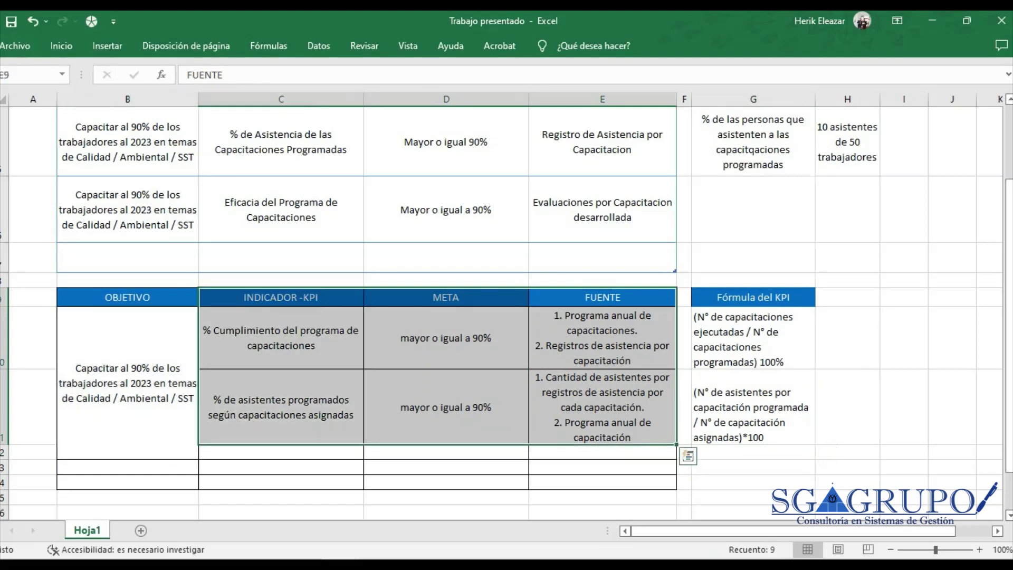
drag(752, 297, 752, 422)
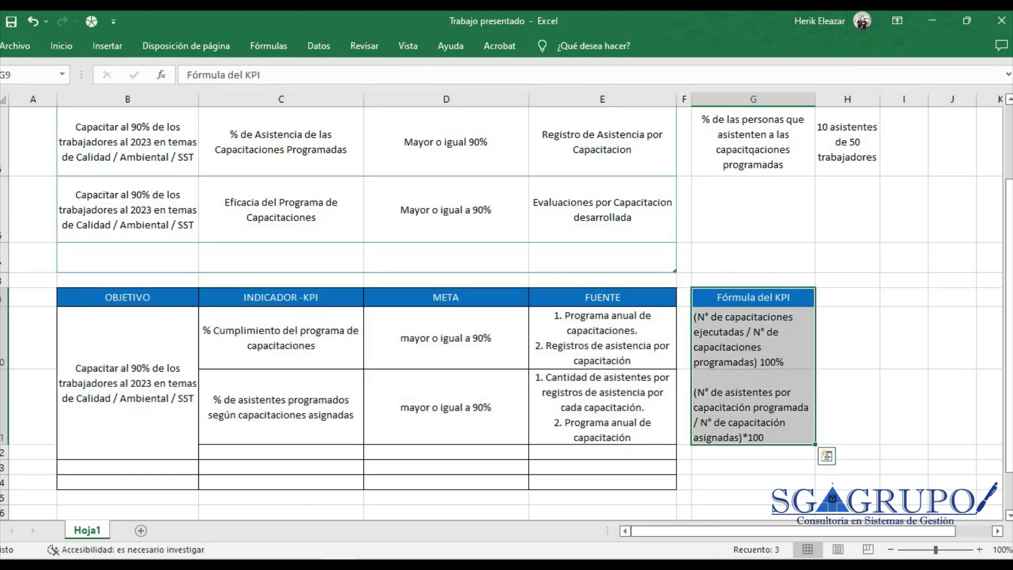
scroll(506, 315, up, 2)
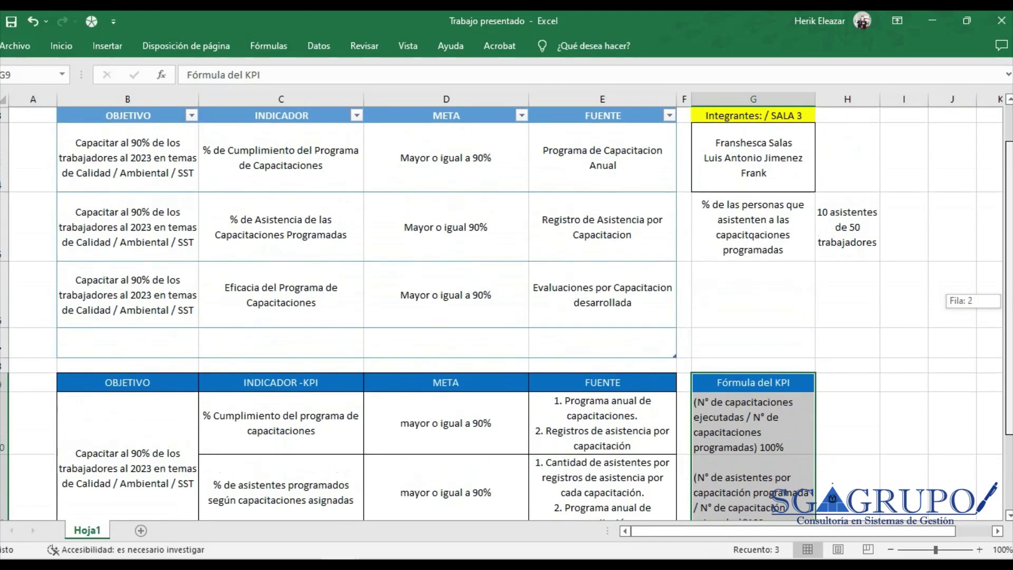
Delete the empty rows 13 and 14 from the end of the corrected table and check the remaining range B9:G12.
scroll(507, 315, down, 1)
drag(602, 279, 127, 279)
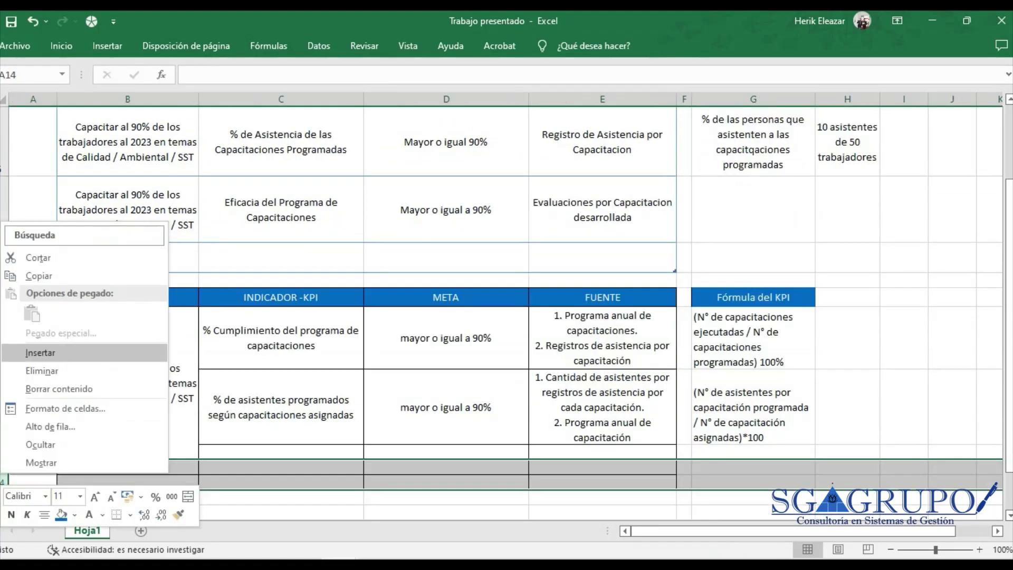
click(32, 371)
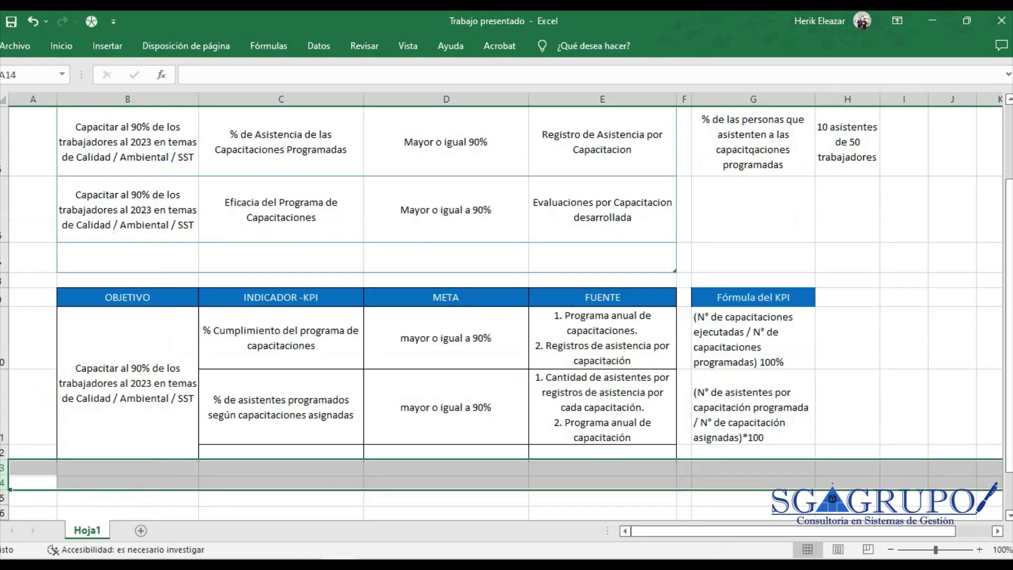
drag(752, 407, 280, 337)
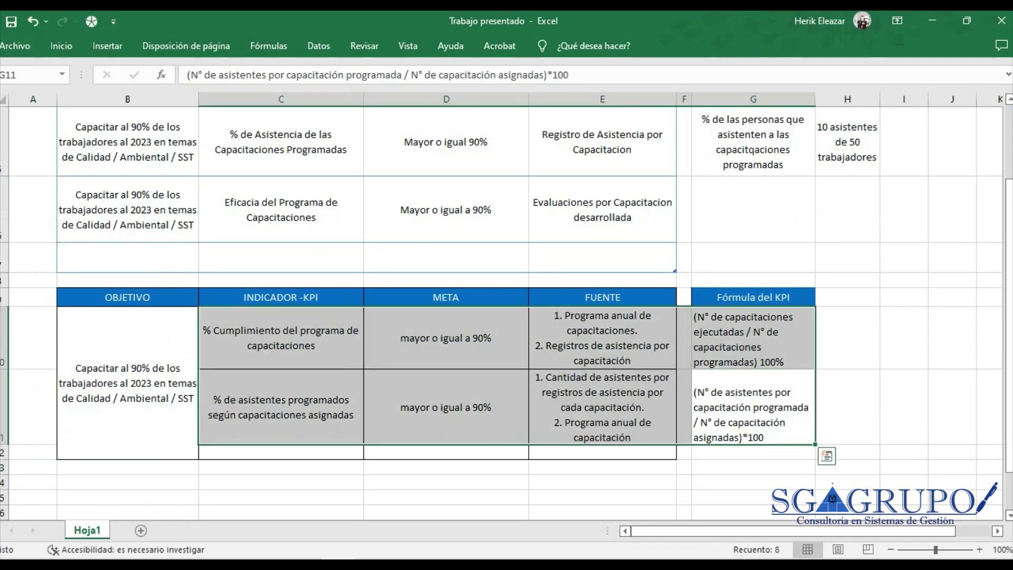
drag(127, 297, 752, 451)
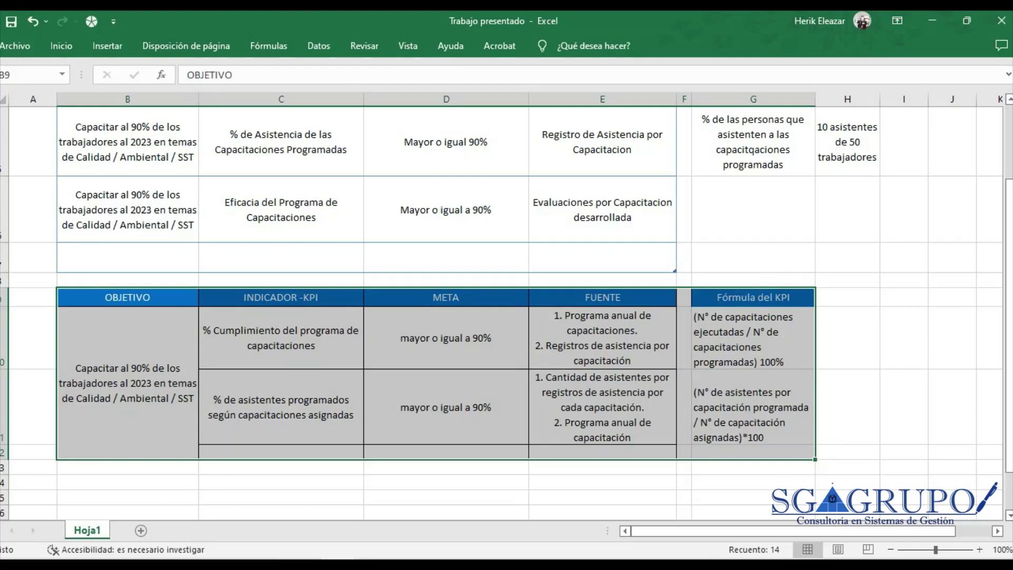
Clear the attendance notes in G5 and H5 beside the original table's second indicator.
drag(1008, 320, 1008, 247)
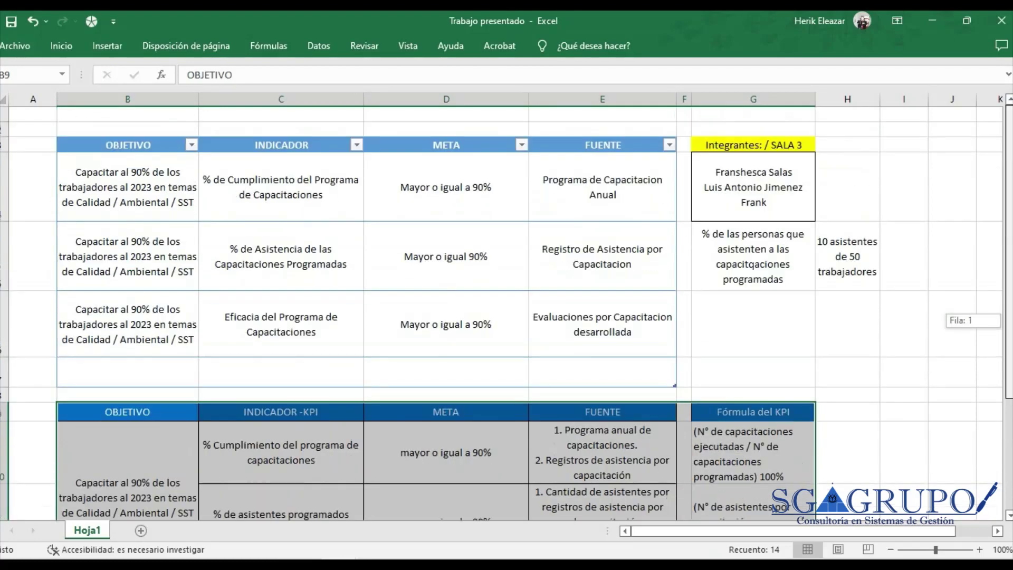
drag(752, 257, 846, 257)
key(Delete)
click(846, 256)
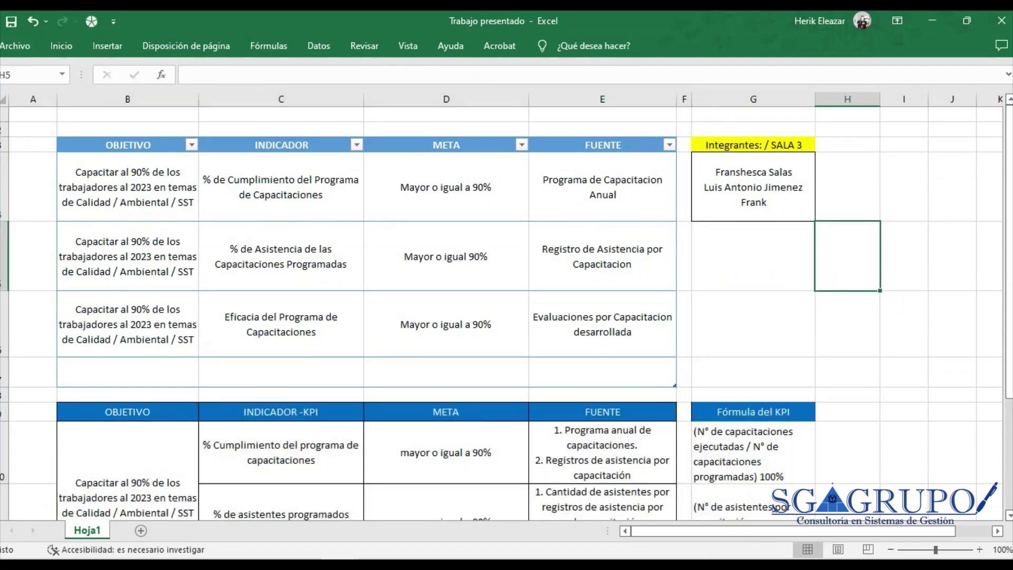
click(847, 323)
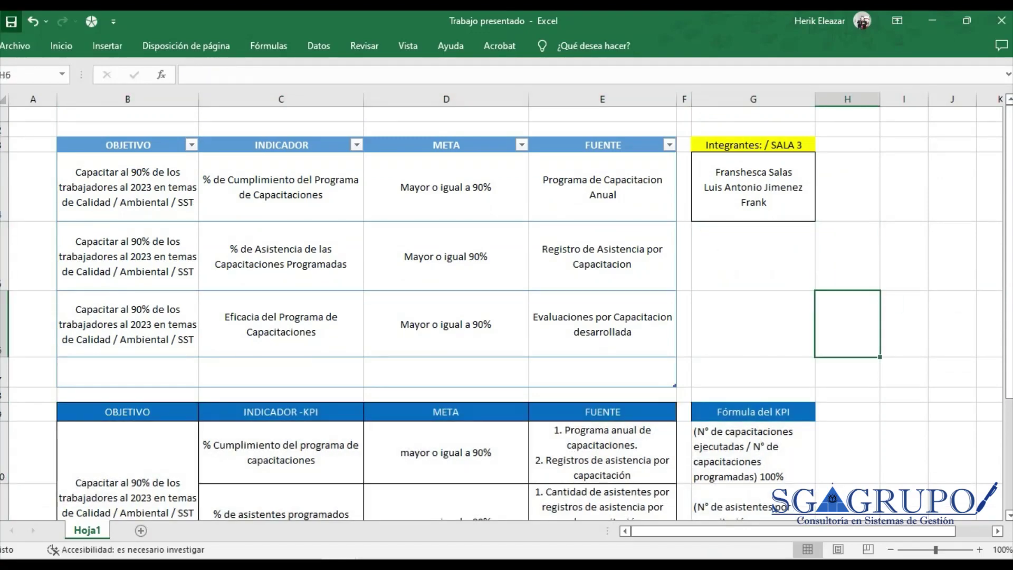